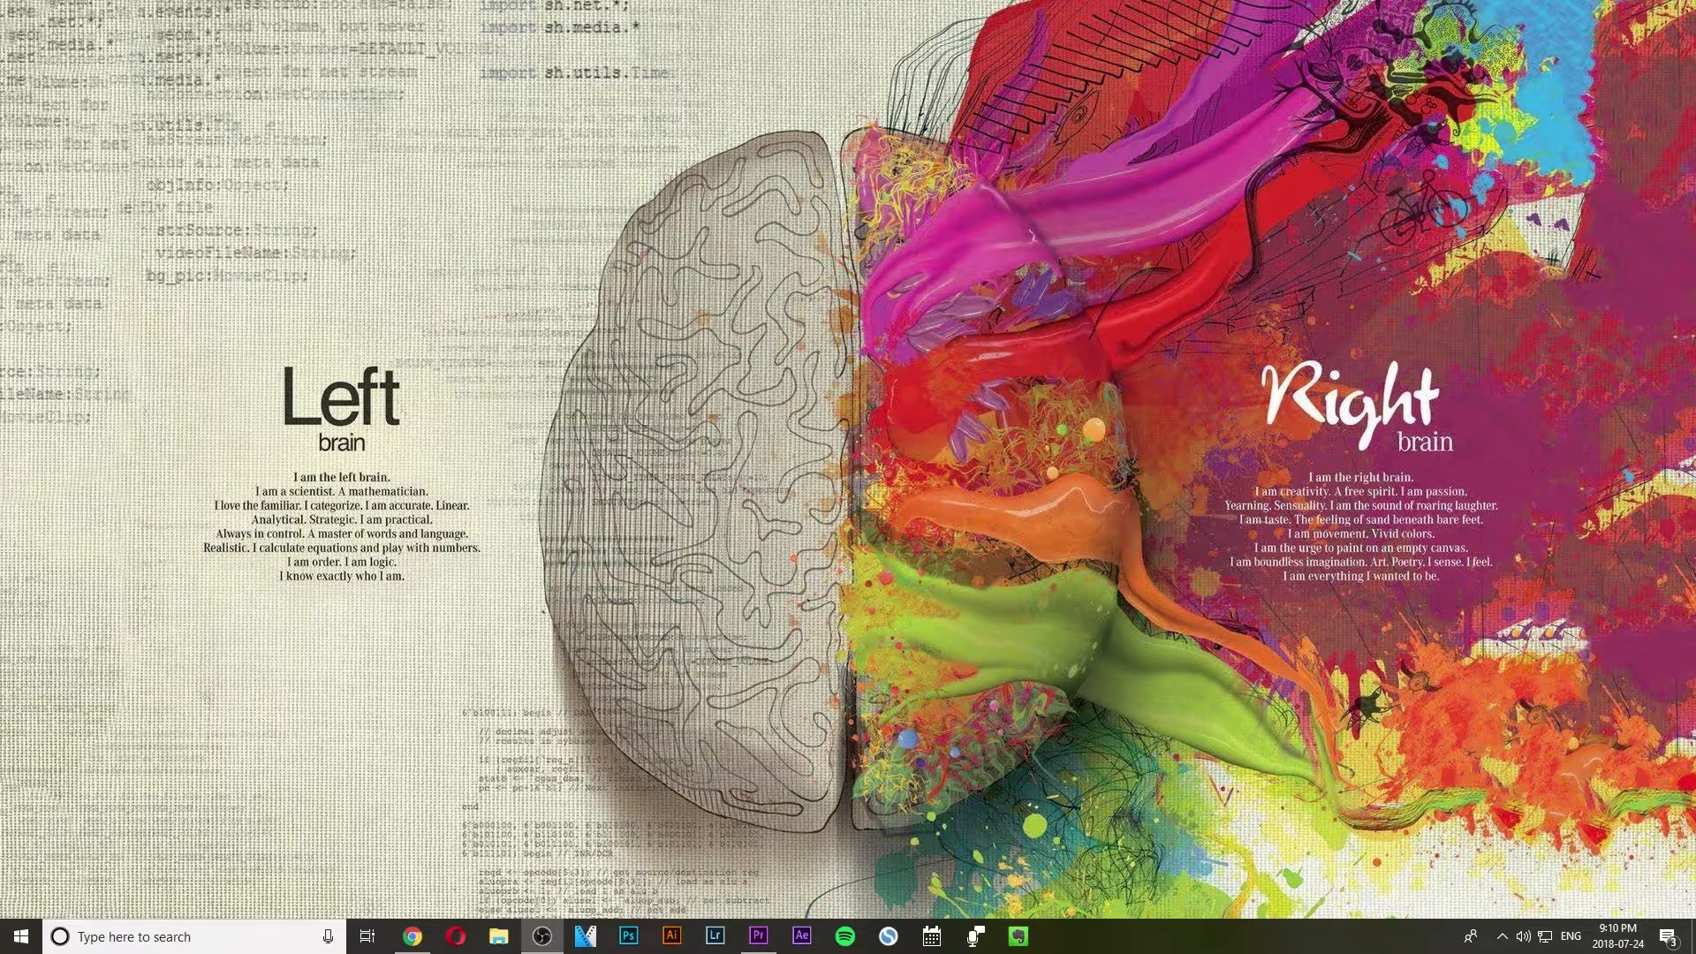
Switch to Adobe Premiere Pro, open the recent project EditorSchool and dismiss the audio setup notice.
left_click(758, 935)
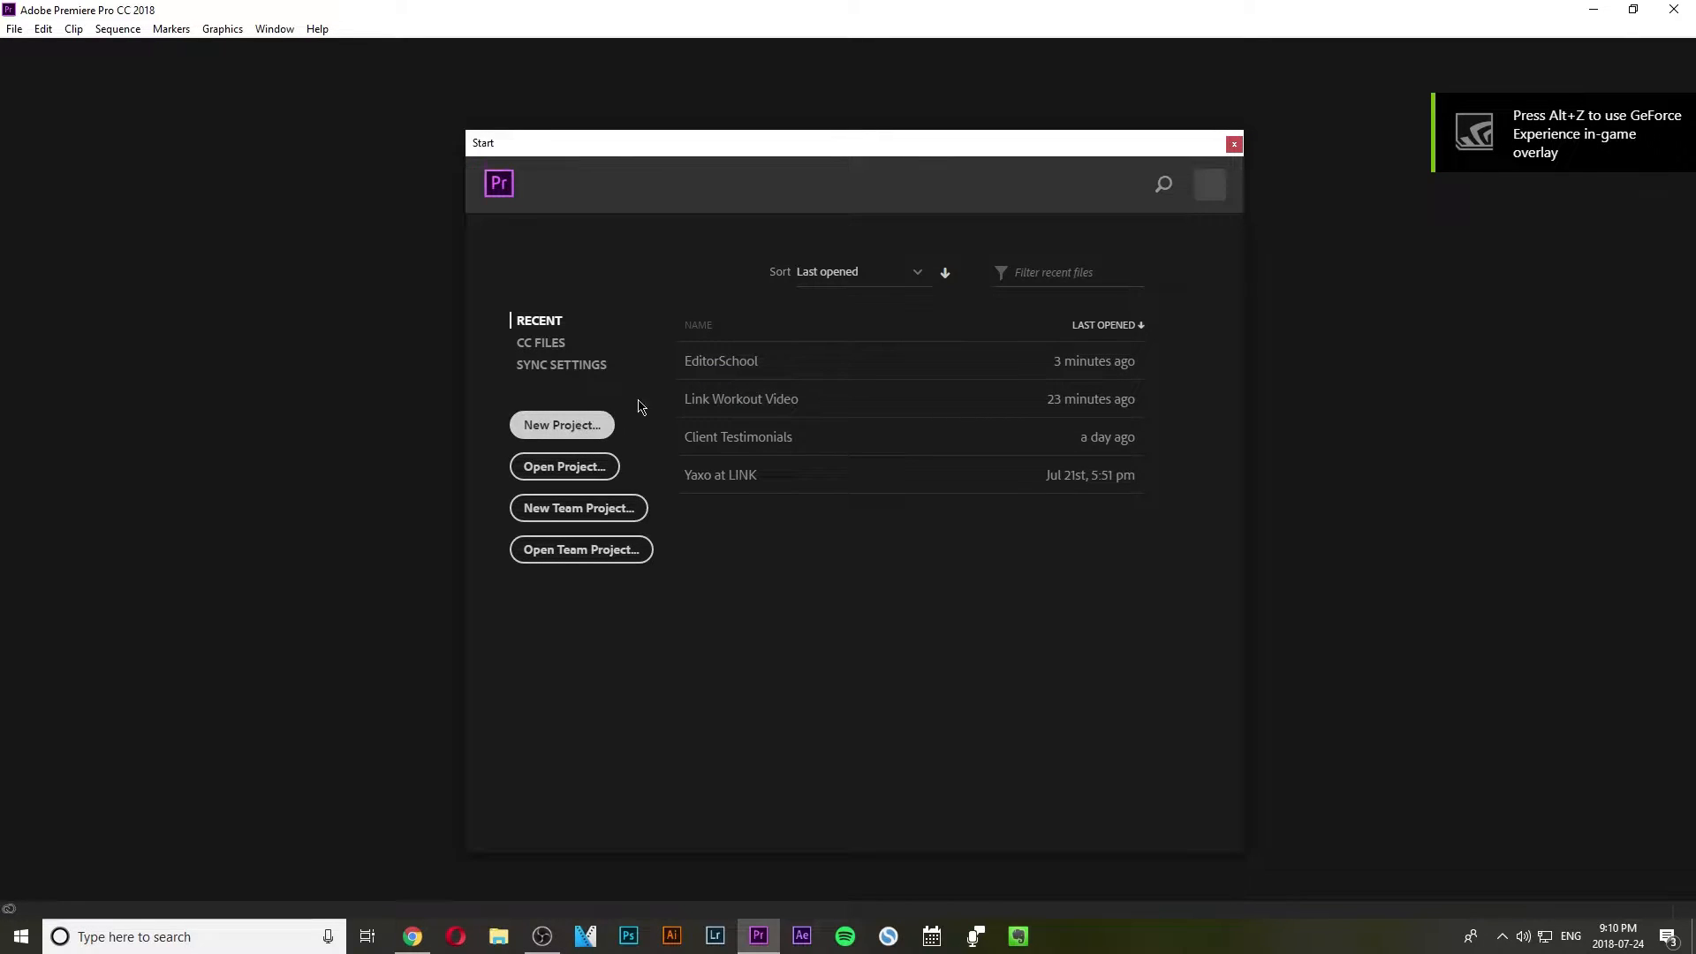
left_click(804, 367)
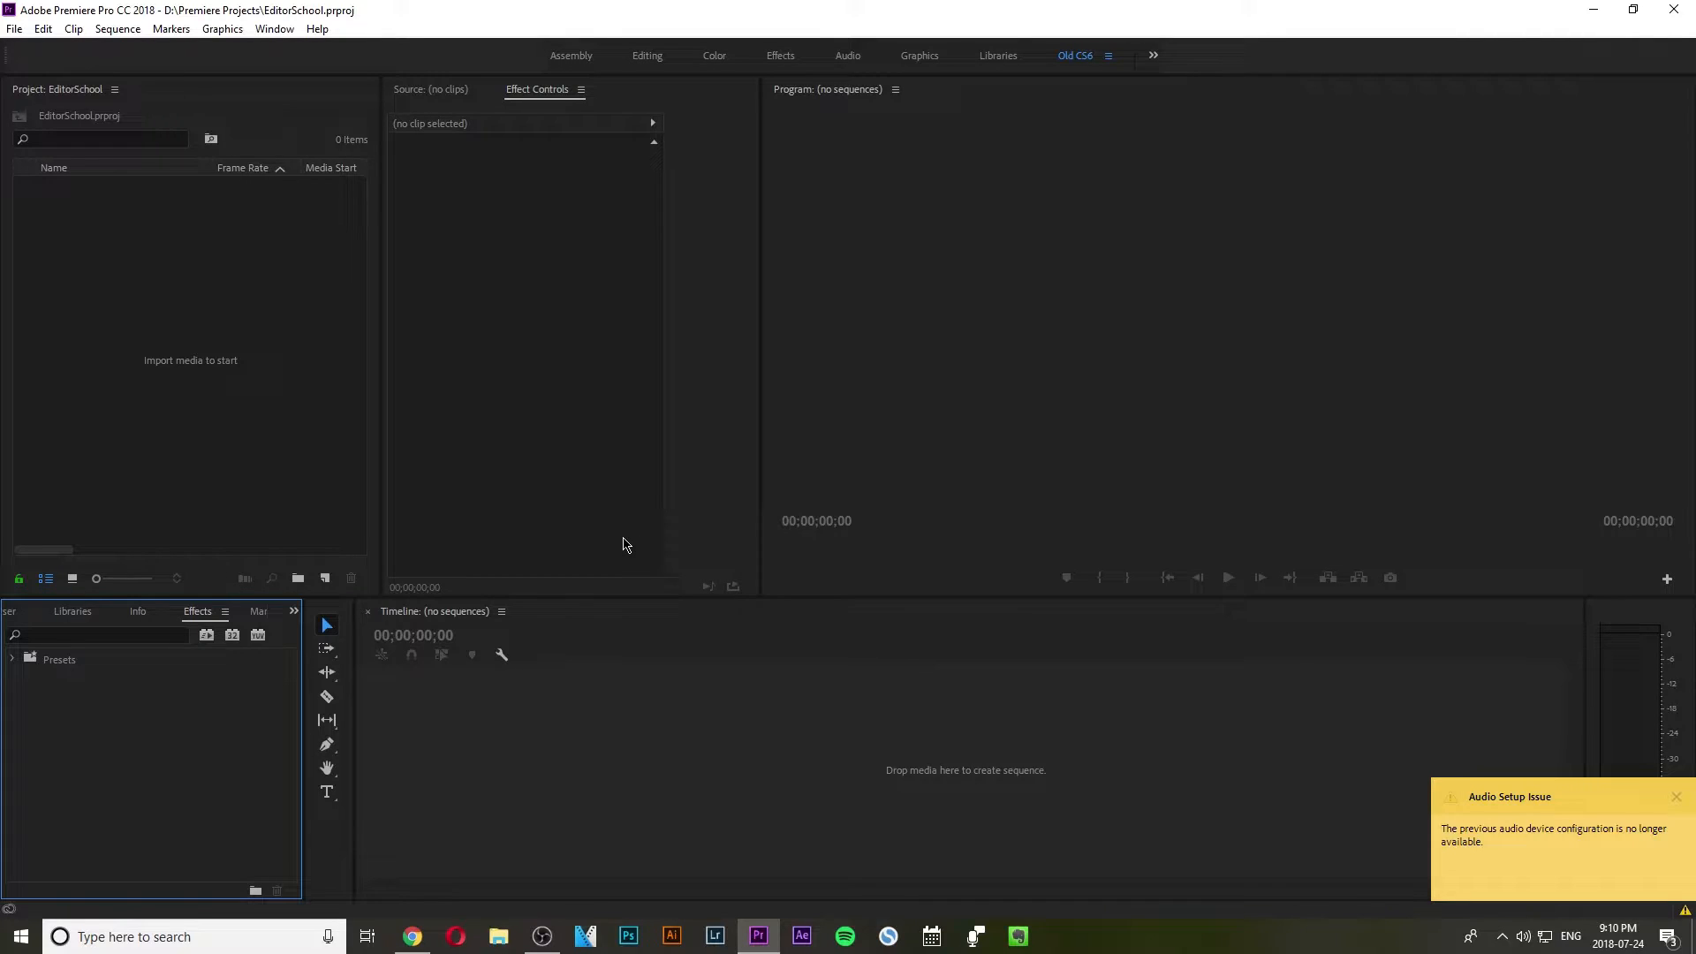
left_click(1678, 798)
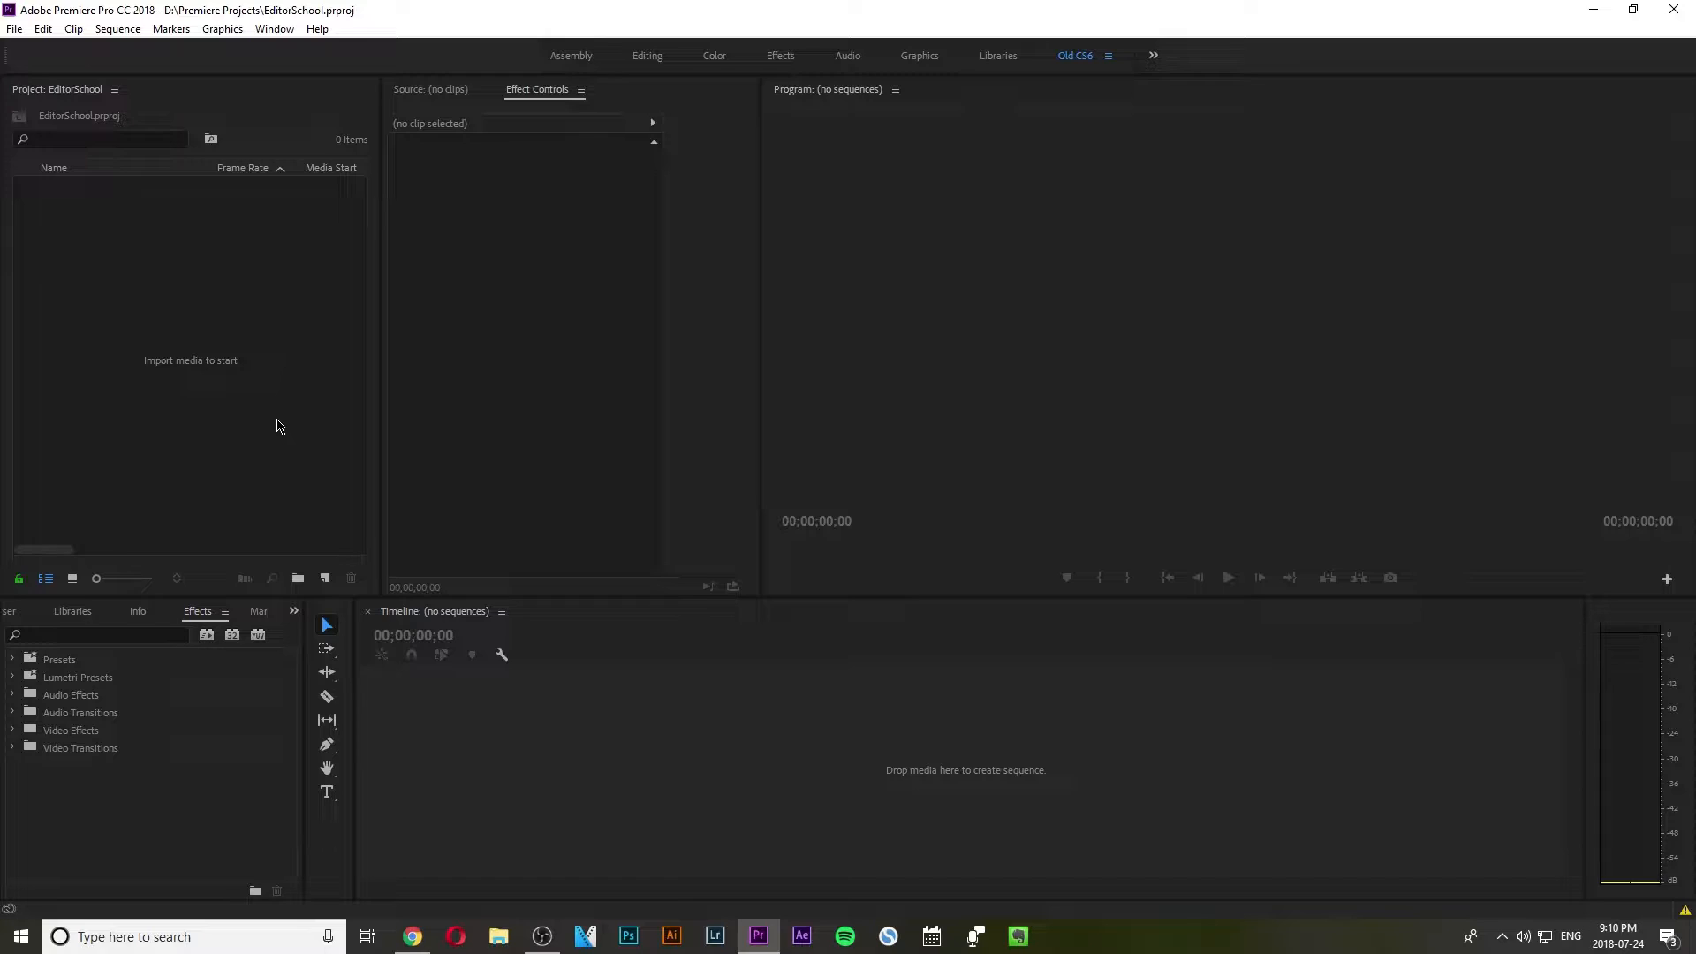
left_click(296, 435)
In the Editing workspace, narrow the source panel group and close its Audio Clip Mixer and Metadata panels.
left_click(646, 58)
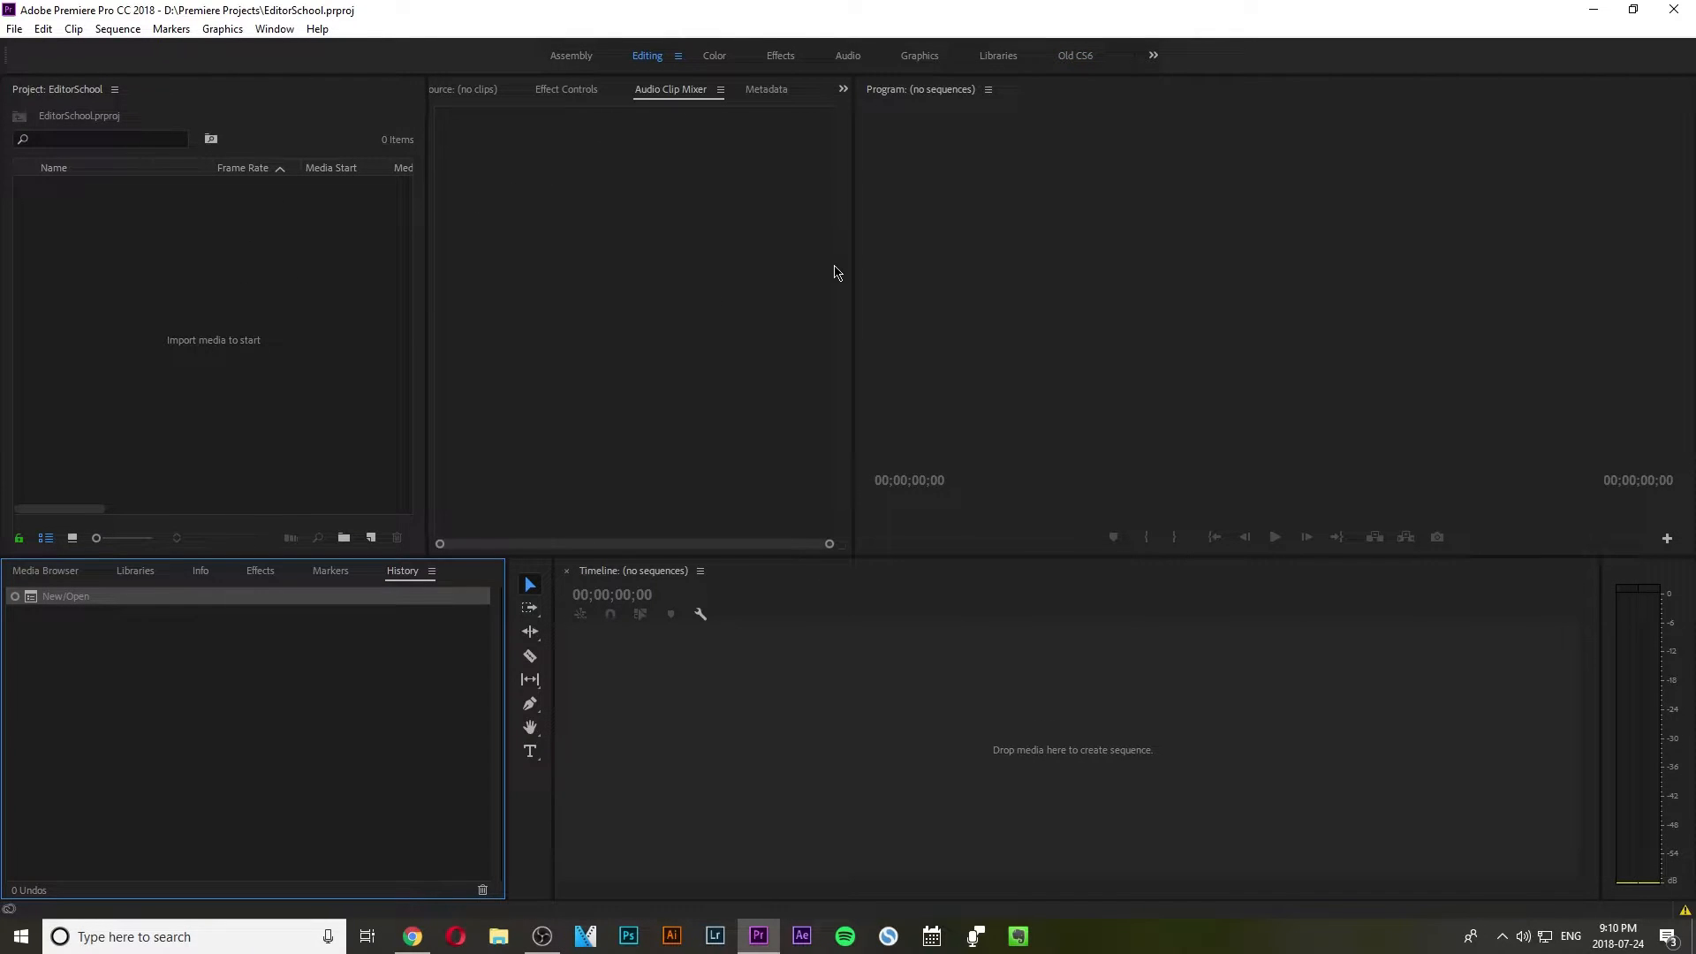
left_click_drag(852, 265, 718, 265)
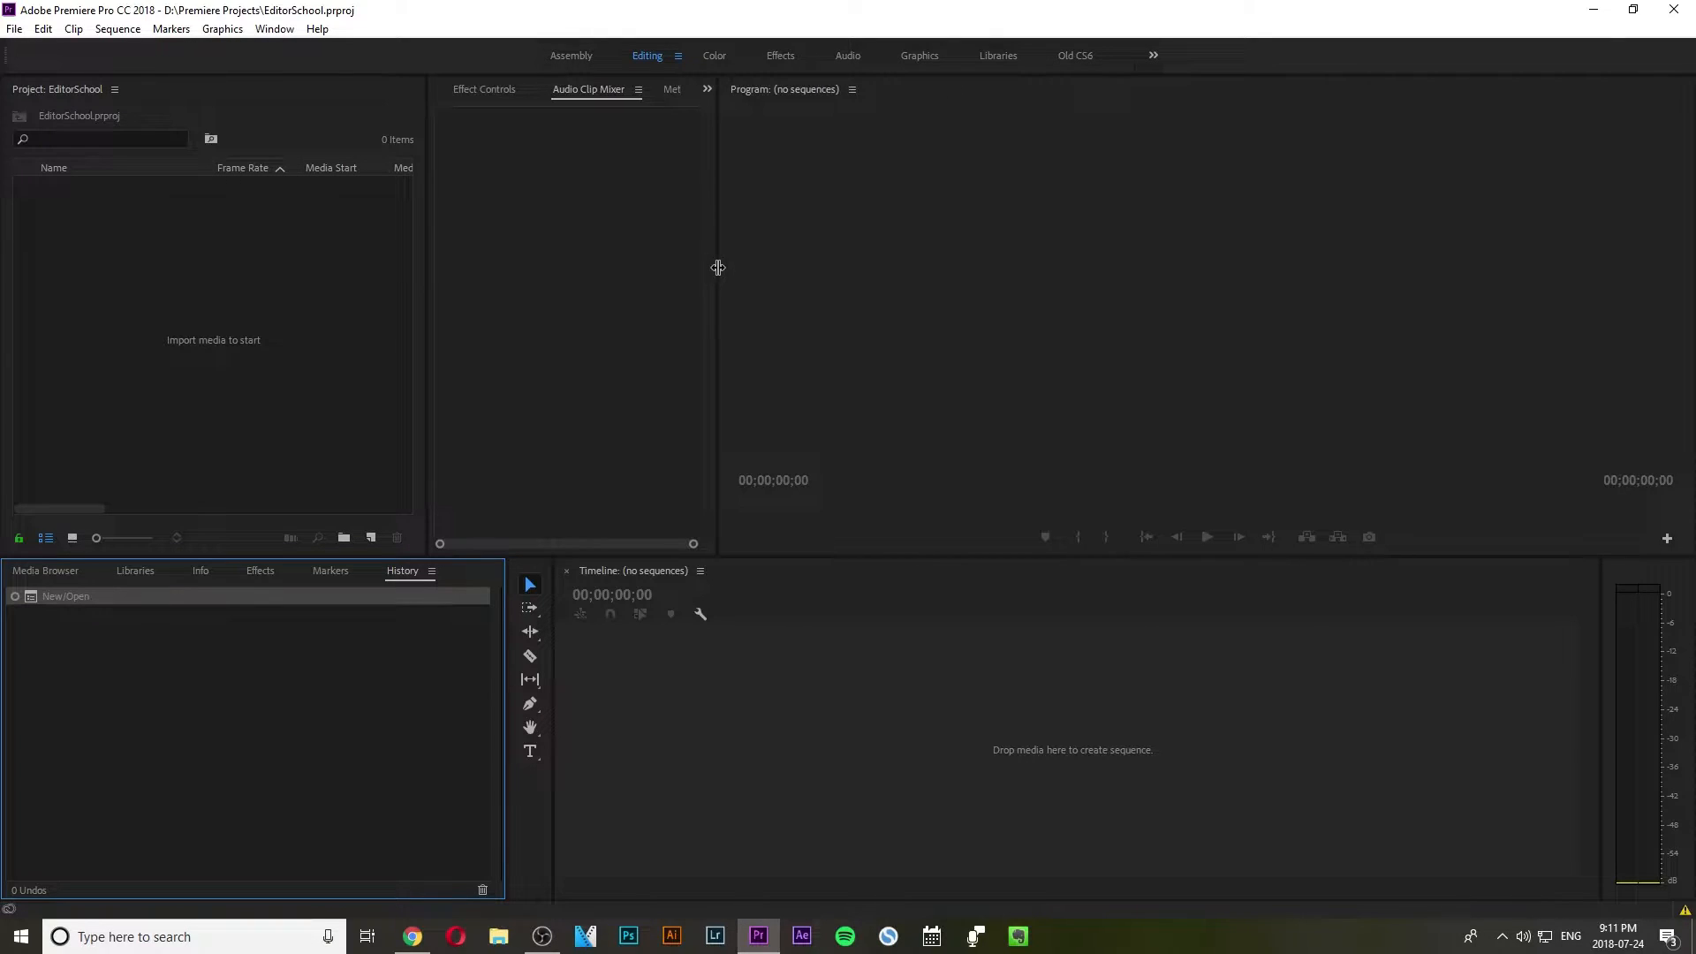
left_click(640, 92)
left_click(702, 95)
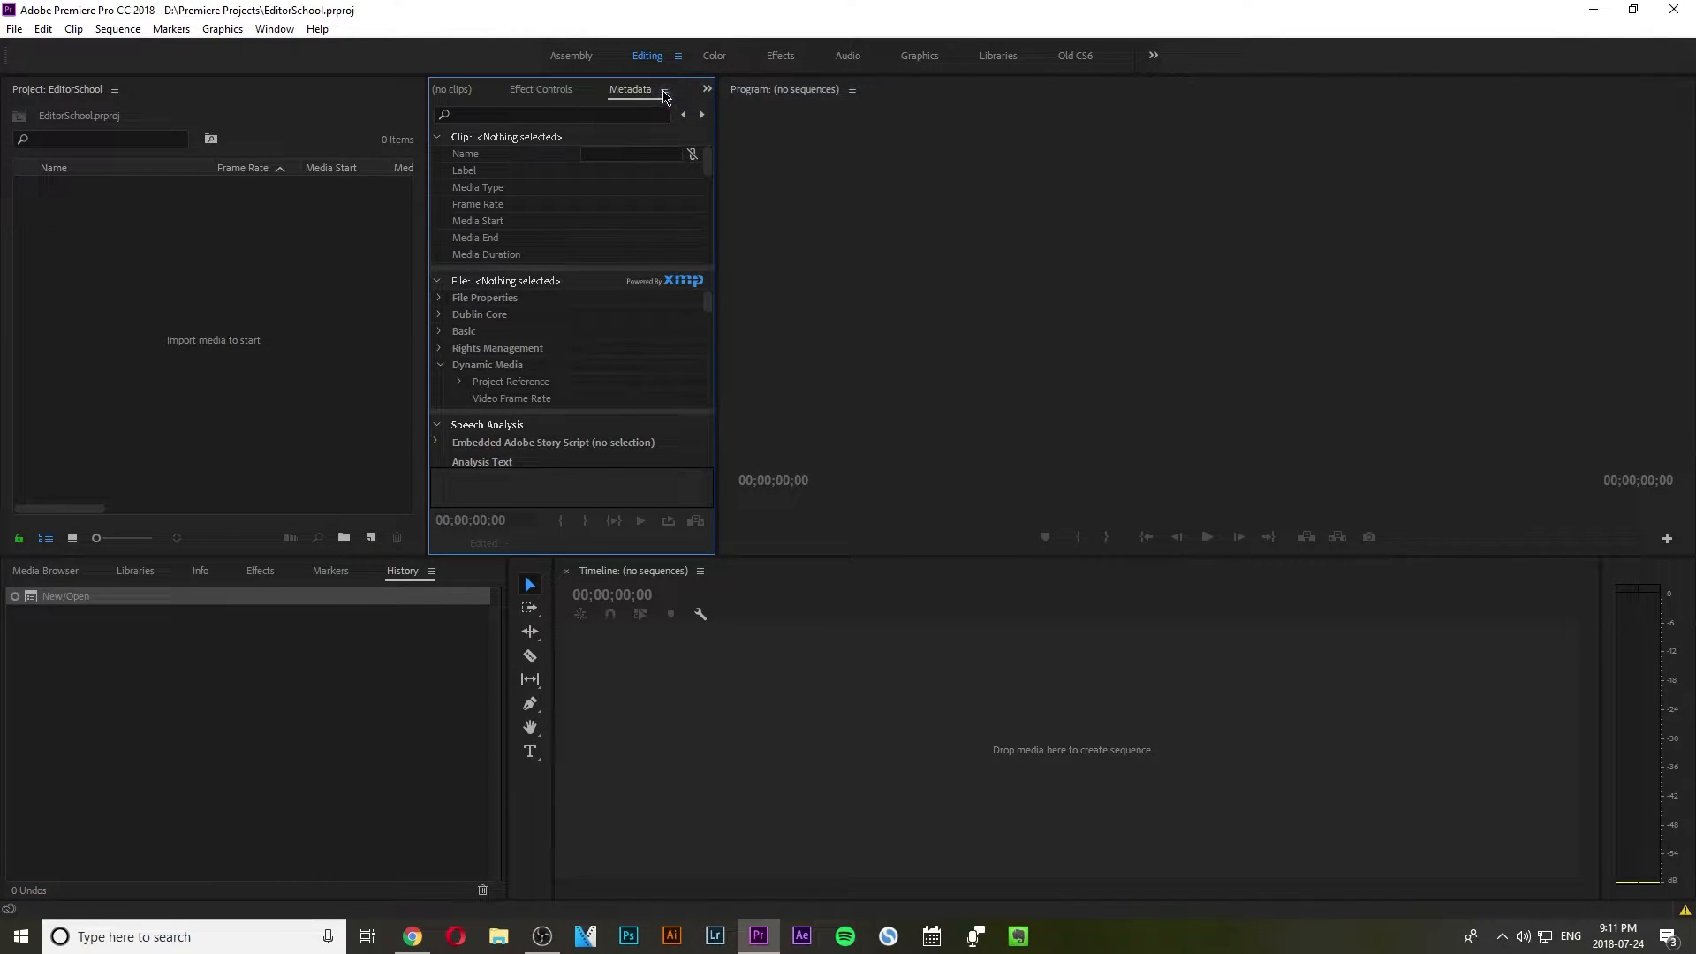
left_click(664, 90)
left_click(714, 94)
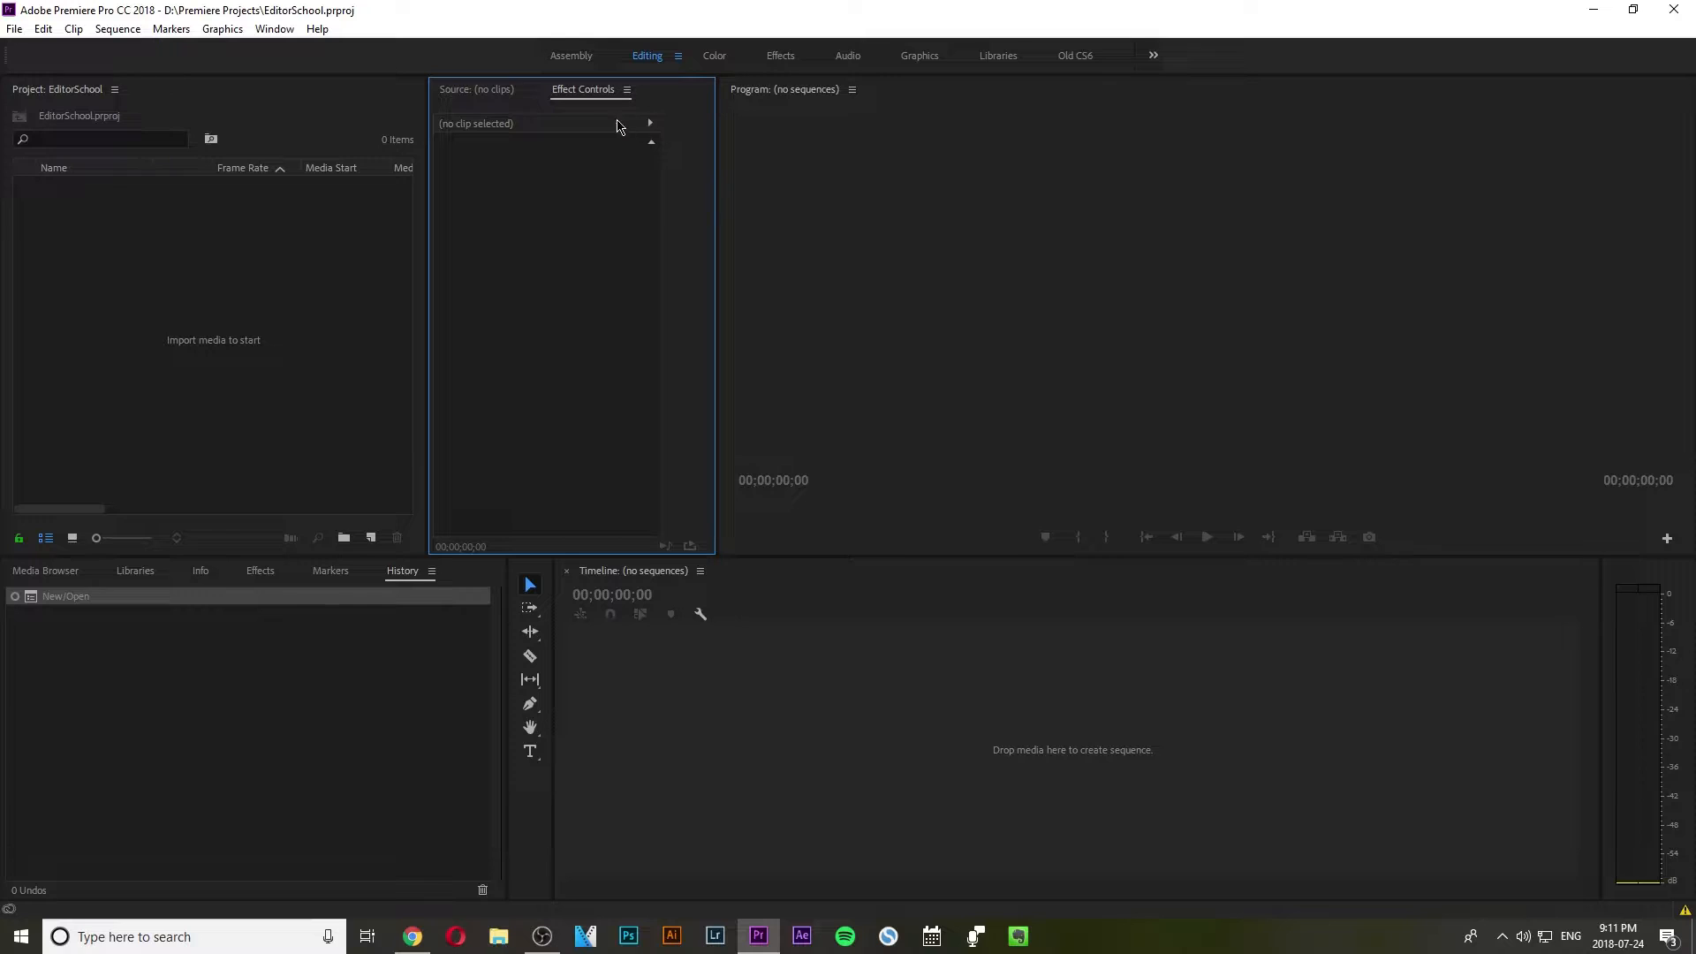
left_click(481, 90)
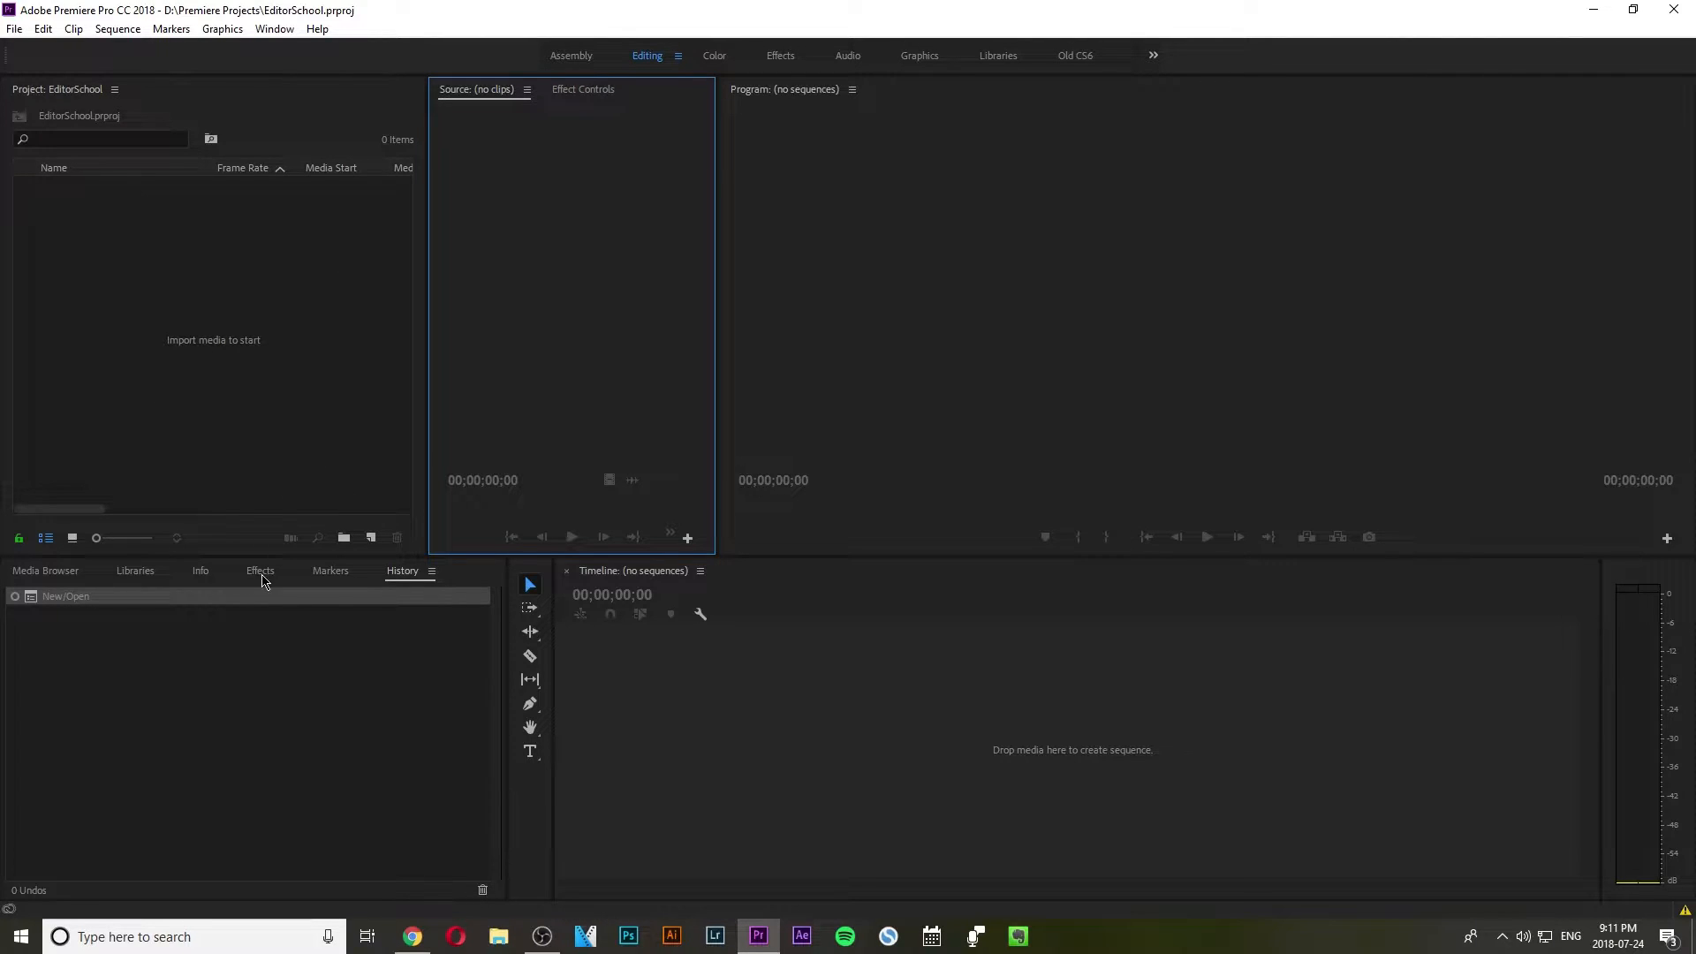
Close the Media Browser and History panels in the group below the project bin.
left_click(48, 572)
left_click(91, 570)
left_click(155, 576)
left_click(298, 571)
left_click(327, 571)
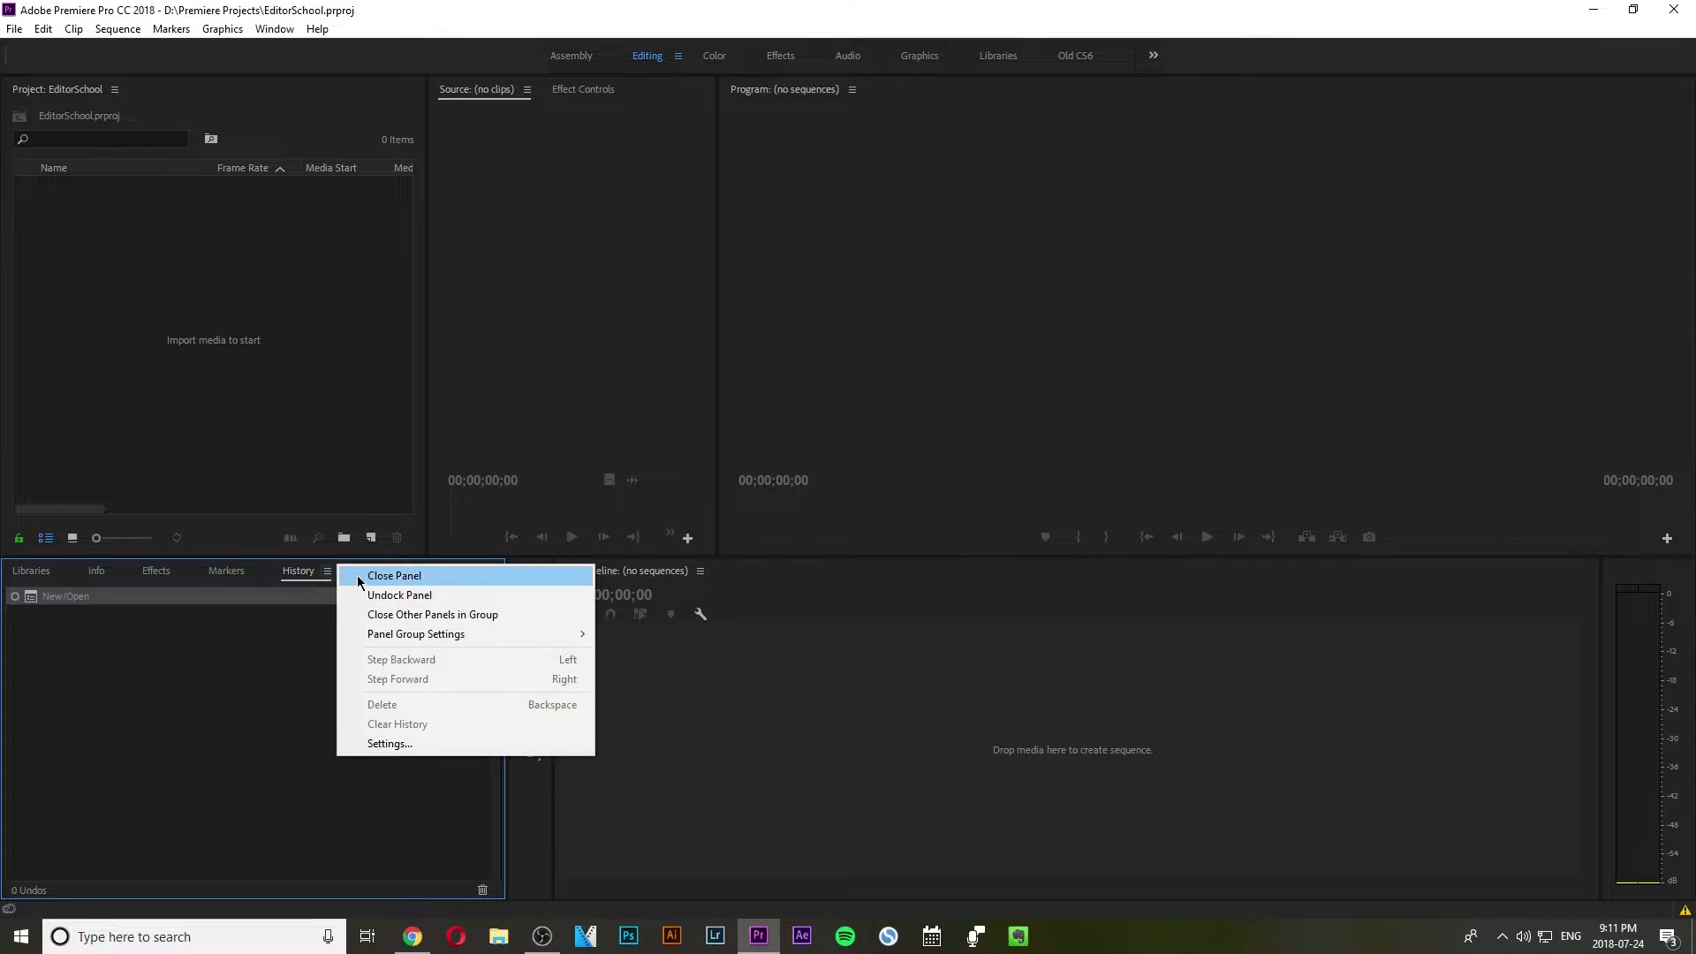
left_click(357, 575)
Close the Info and Libraries panels, keeping Effects and Markers in the group.
left_click(162, 574)
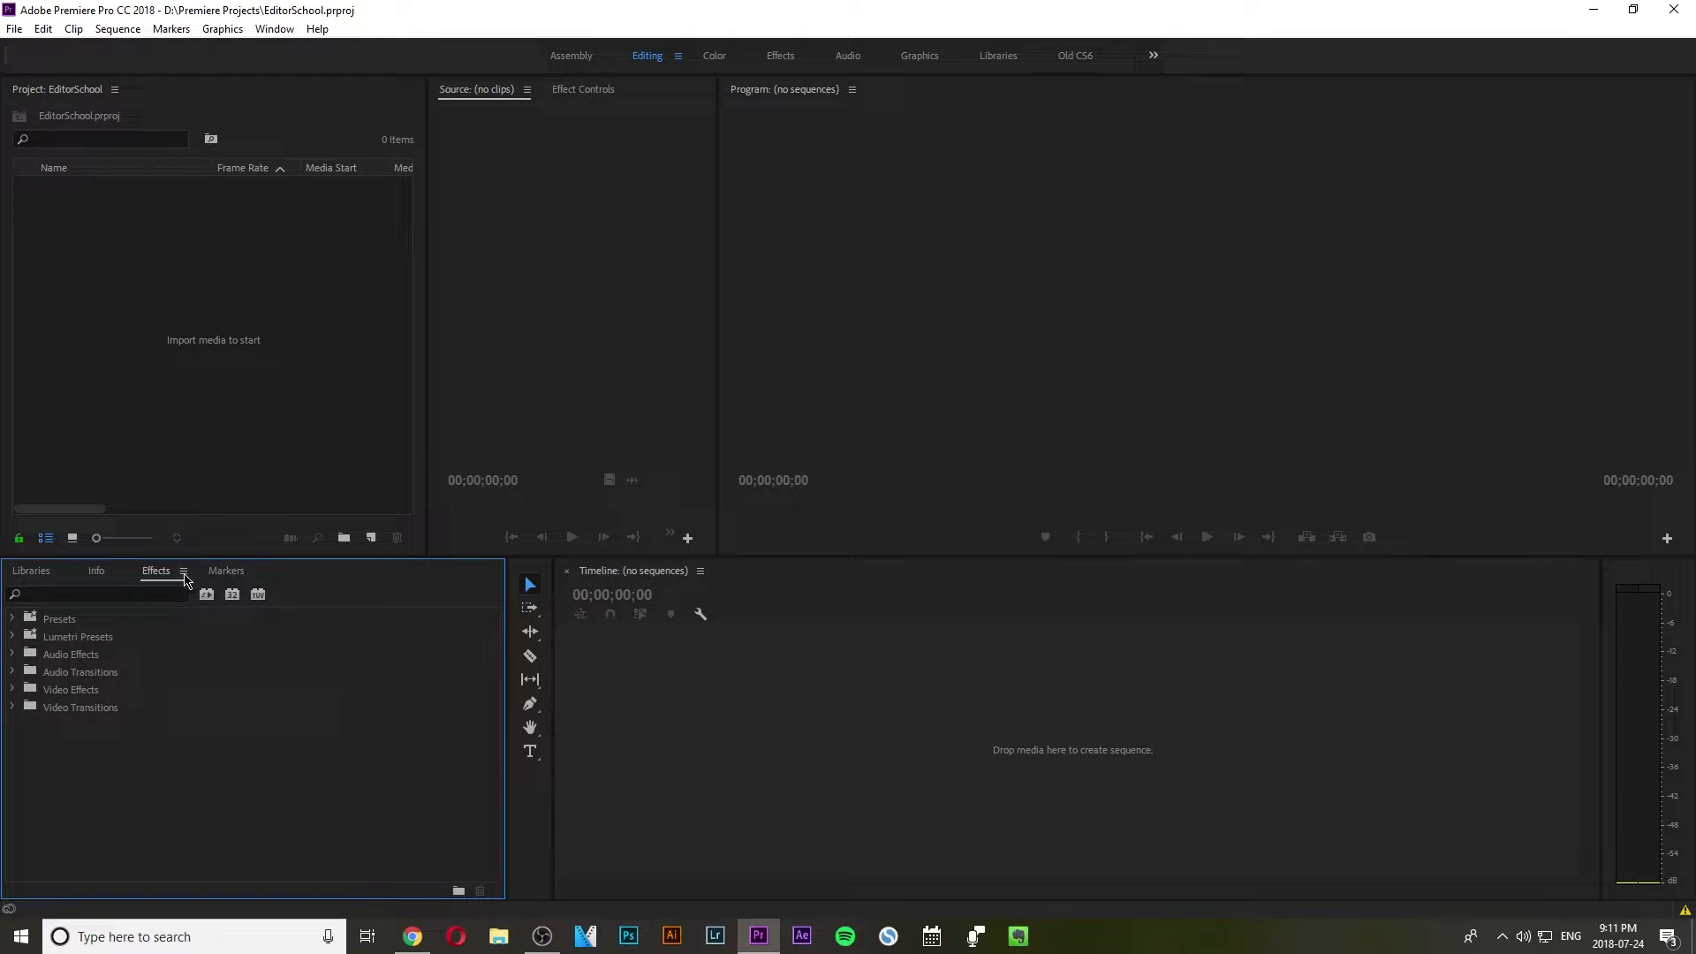
left_click(95, 572)
left_click(115, 571)
left_click(146, 576)
left_click(35, 572)
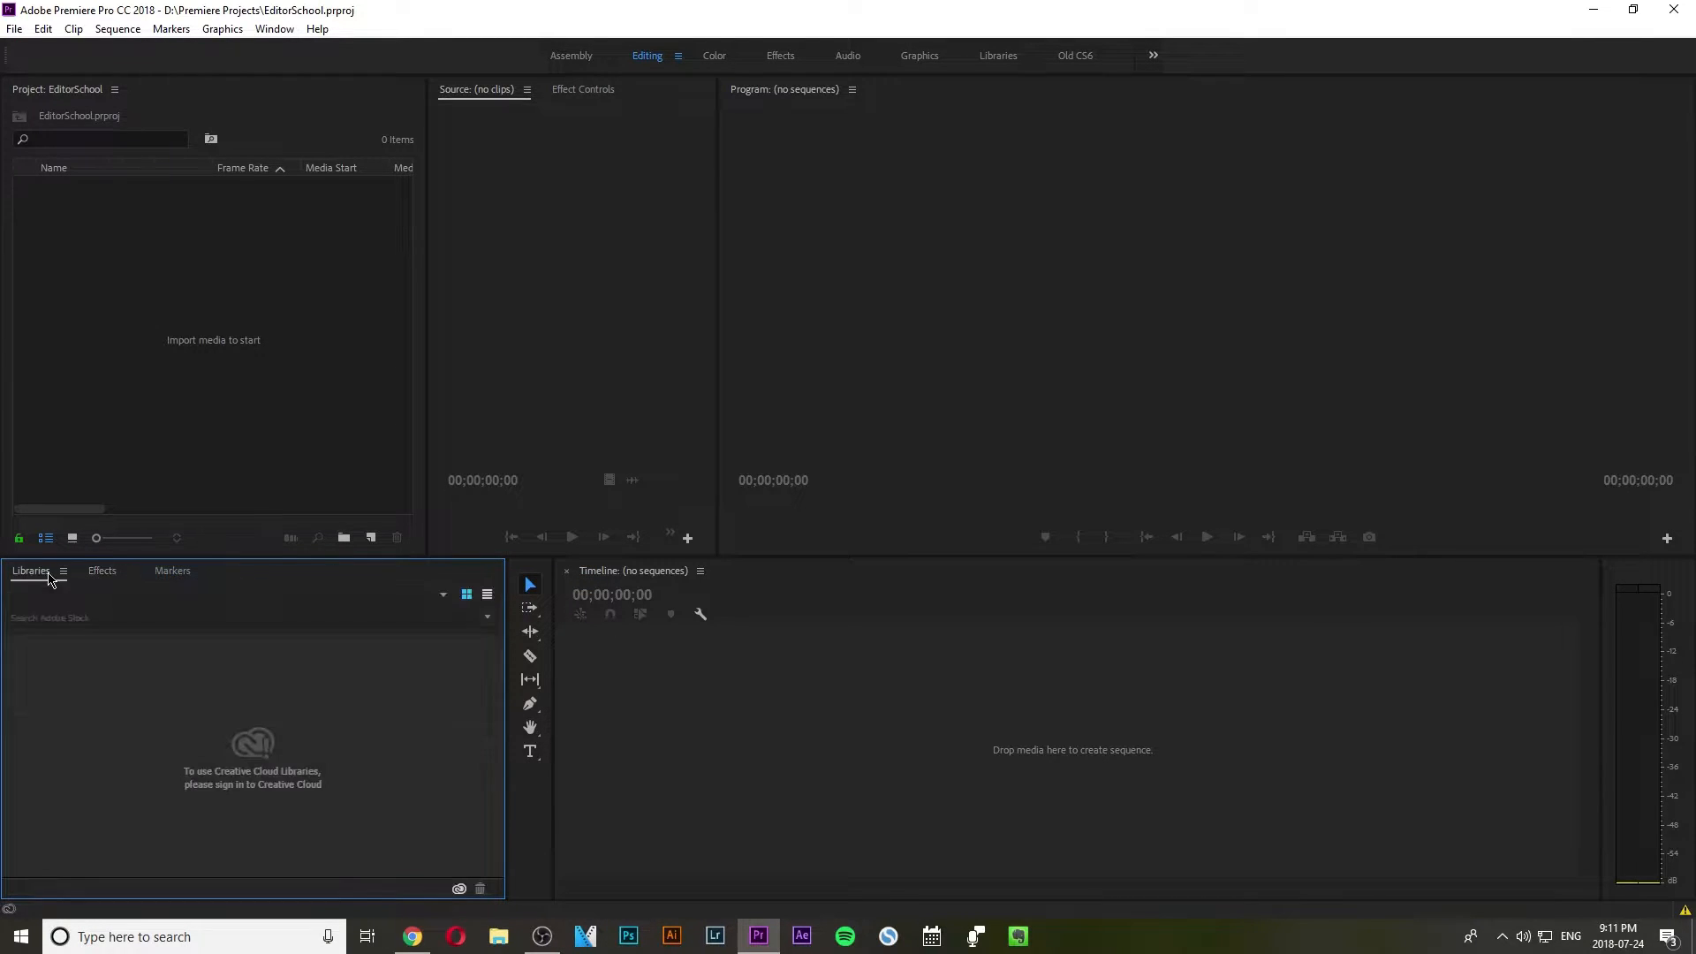
left_click(63, 572)
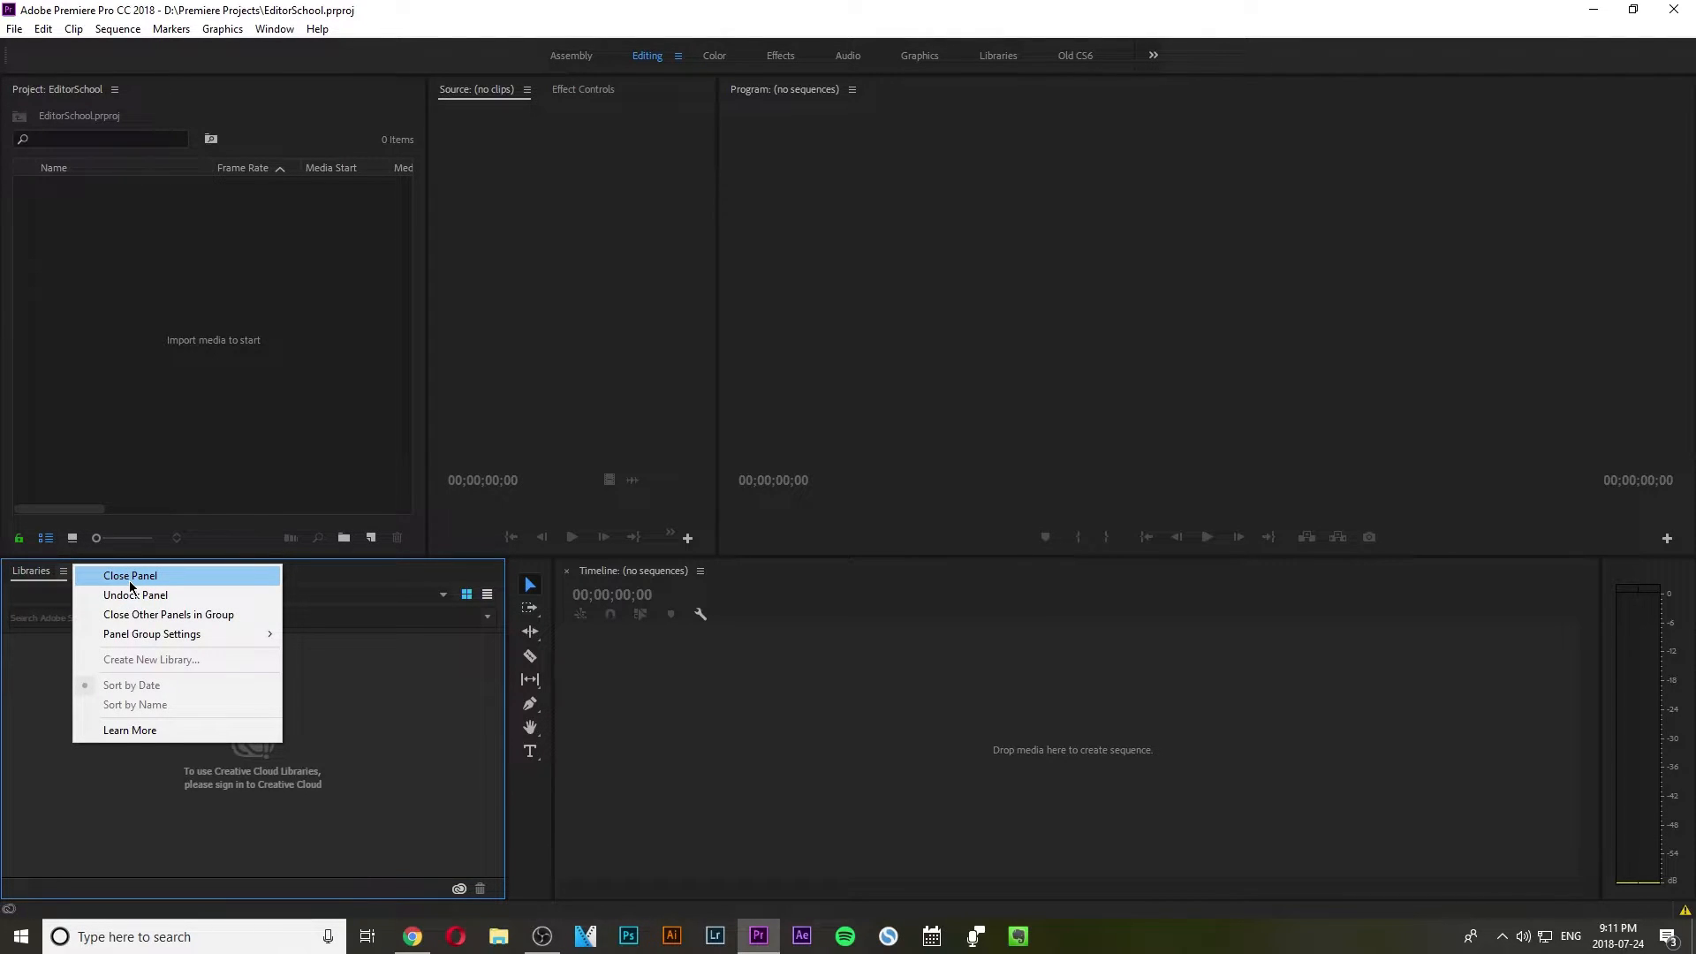
left_click(131, 576)
Narrow the Effects and Tools panels to widen the timeline, and switch to the Old CS6 workspace.
left_click_drag(507, 644, 314, 643)
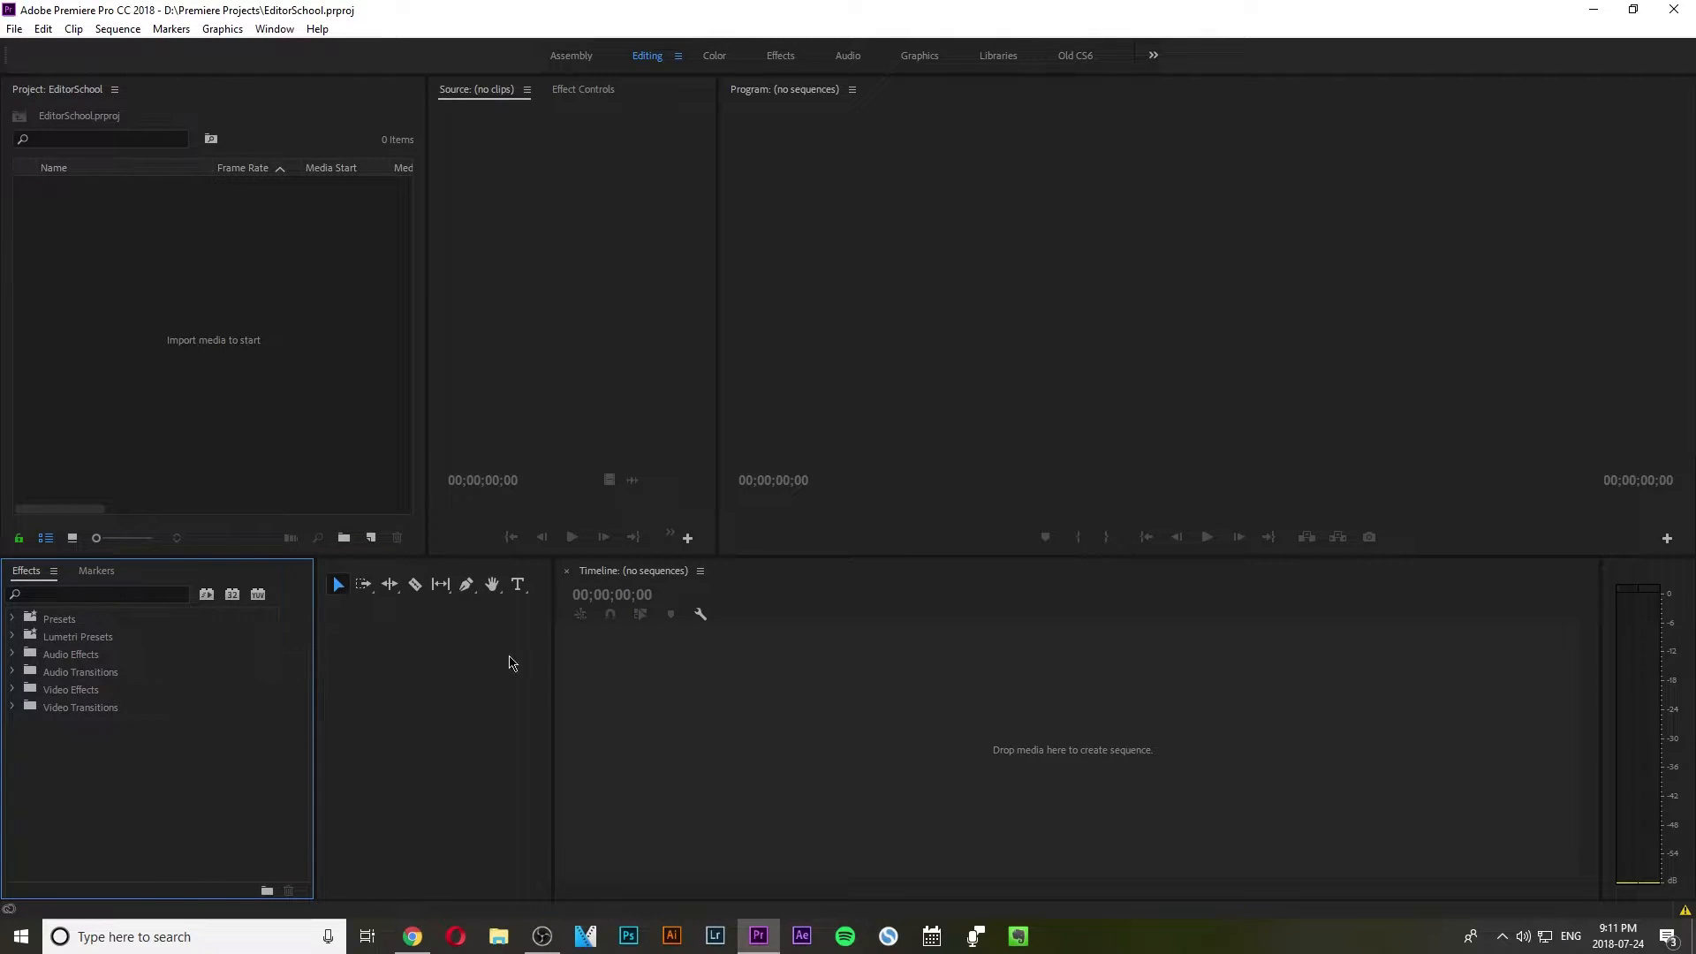
left_click_drag(548, 660, 353, 666)
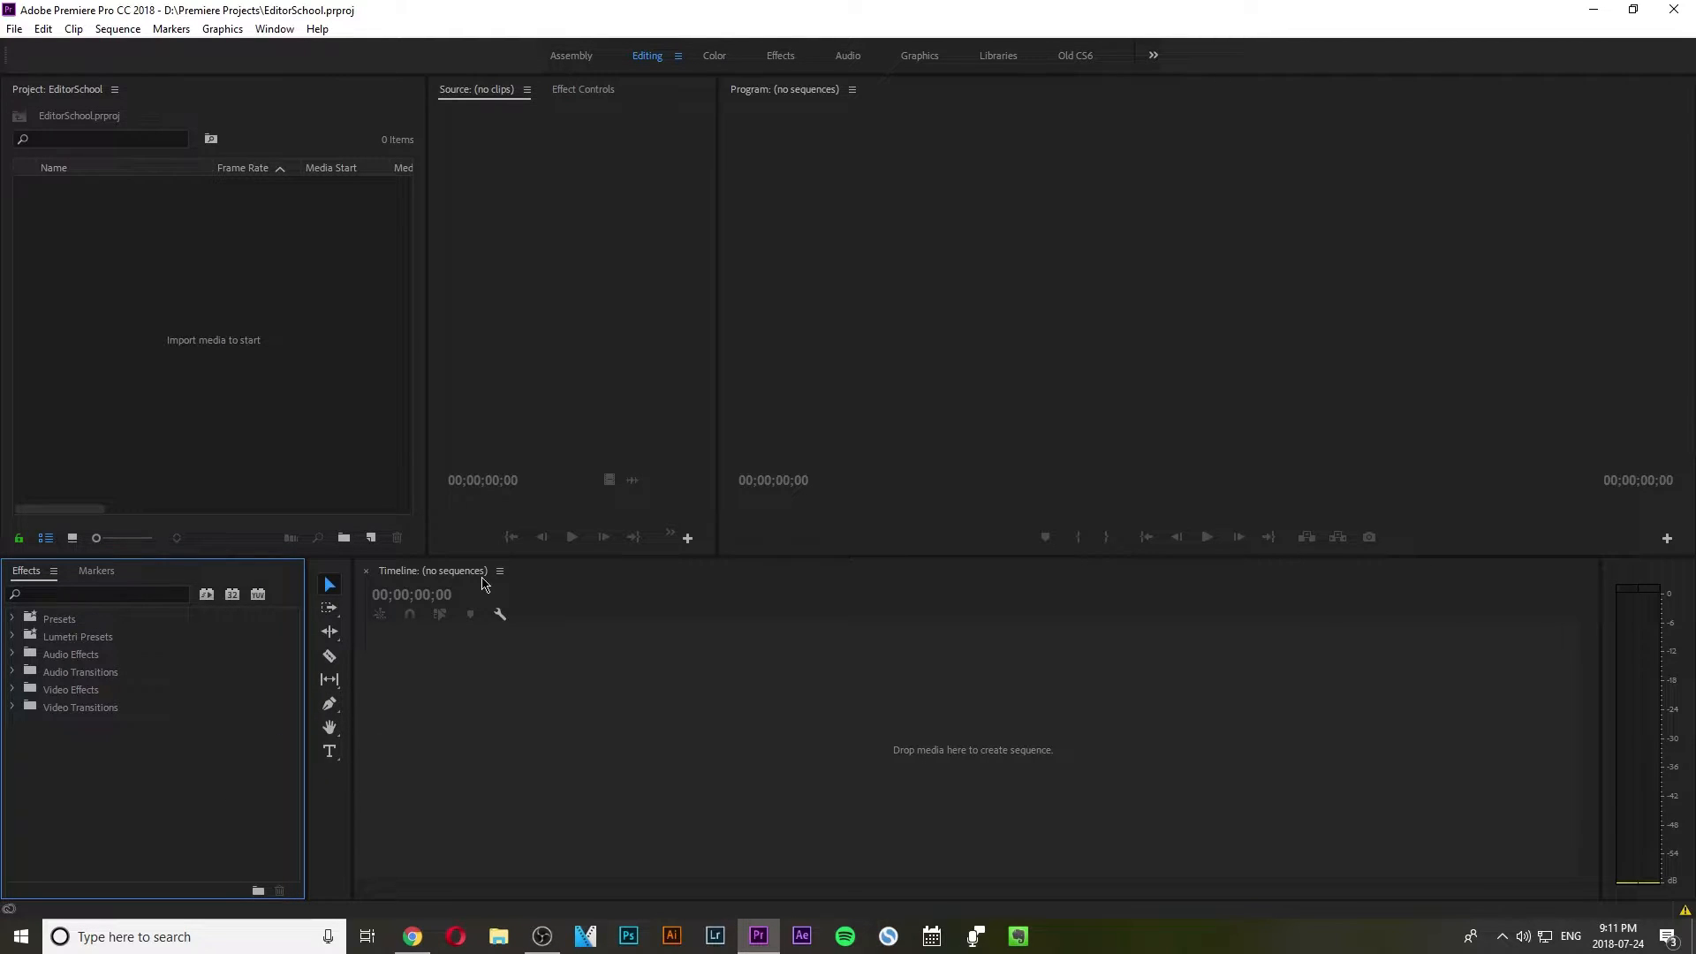
left_click(1074, 56)
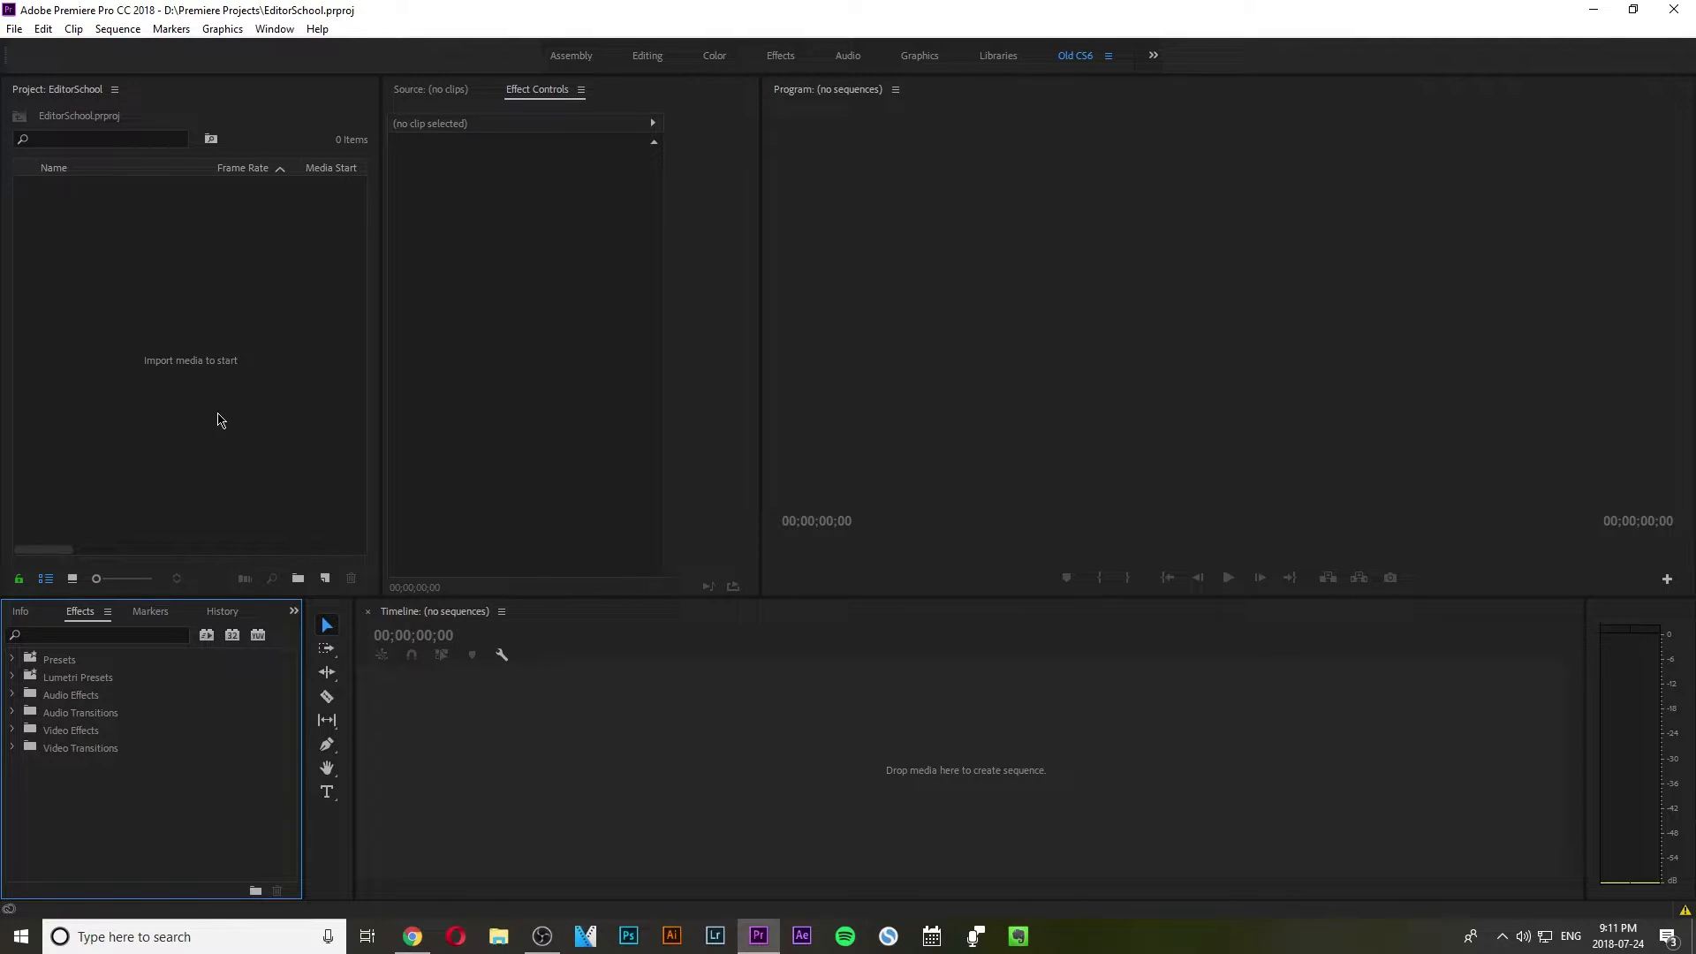
Start a media import, browse to Fitness Clips > N1 Legday on Storage (D:) and enlarge the dialog.
right_click(182, 366)
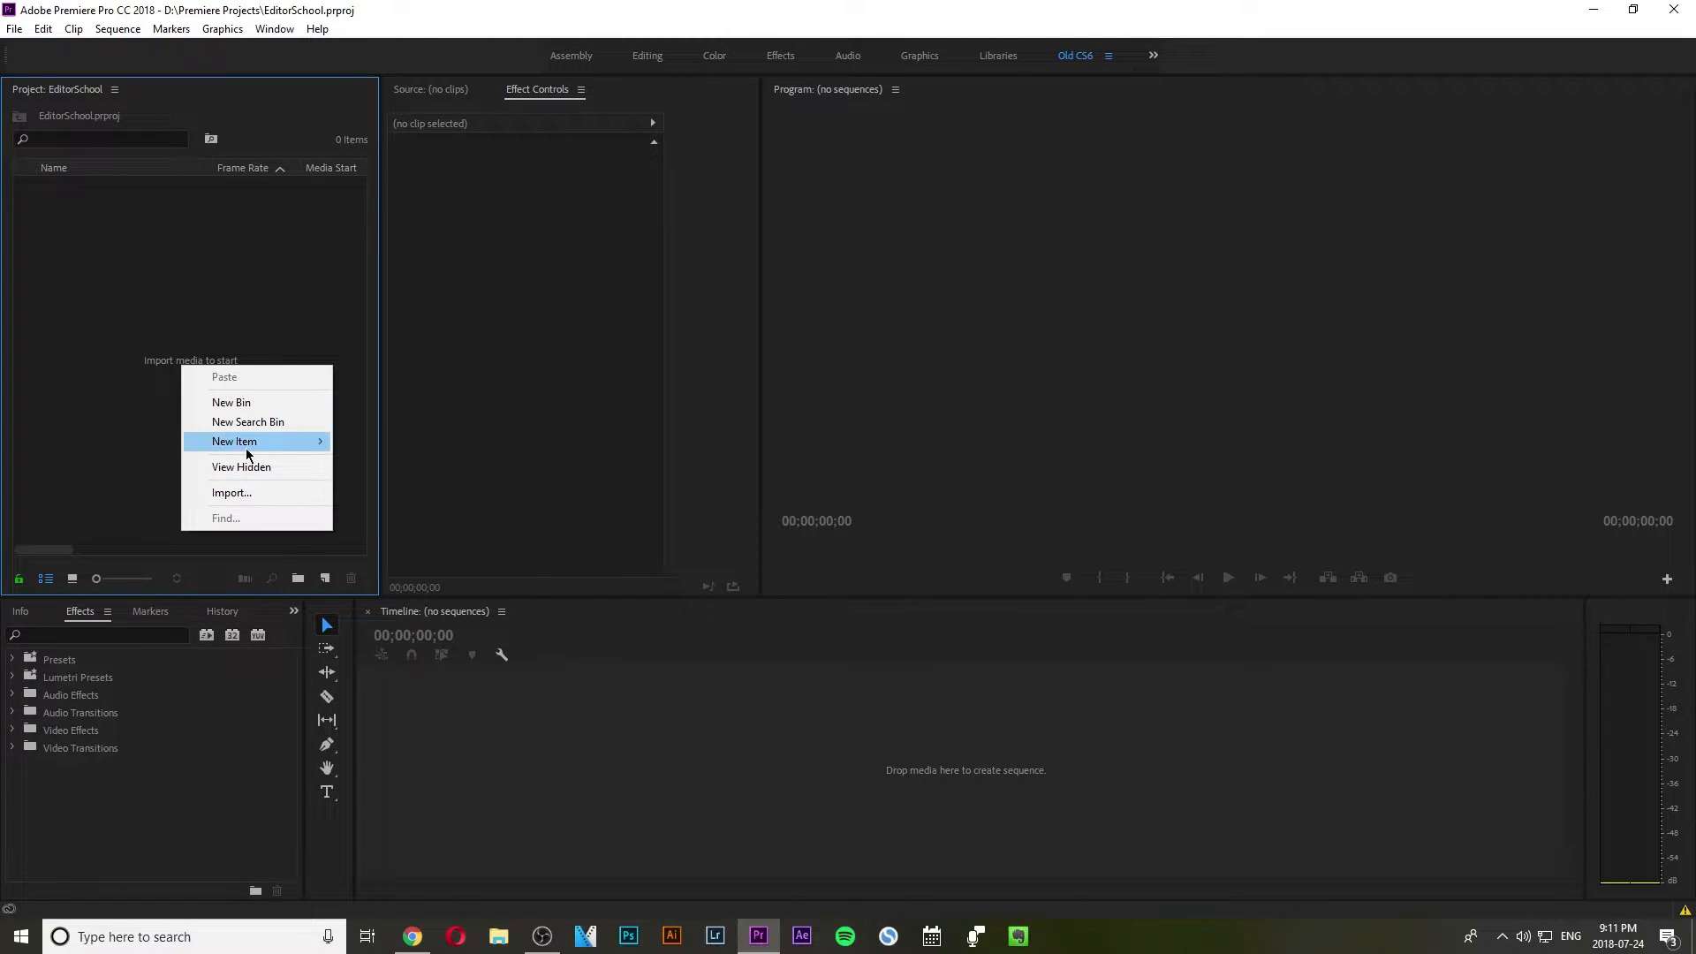
left_click(232, 491)
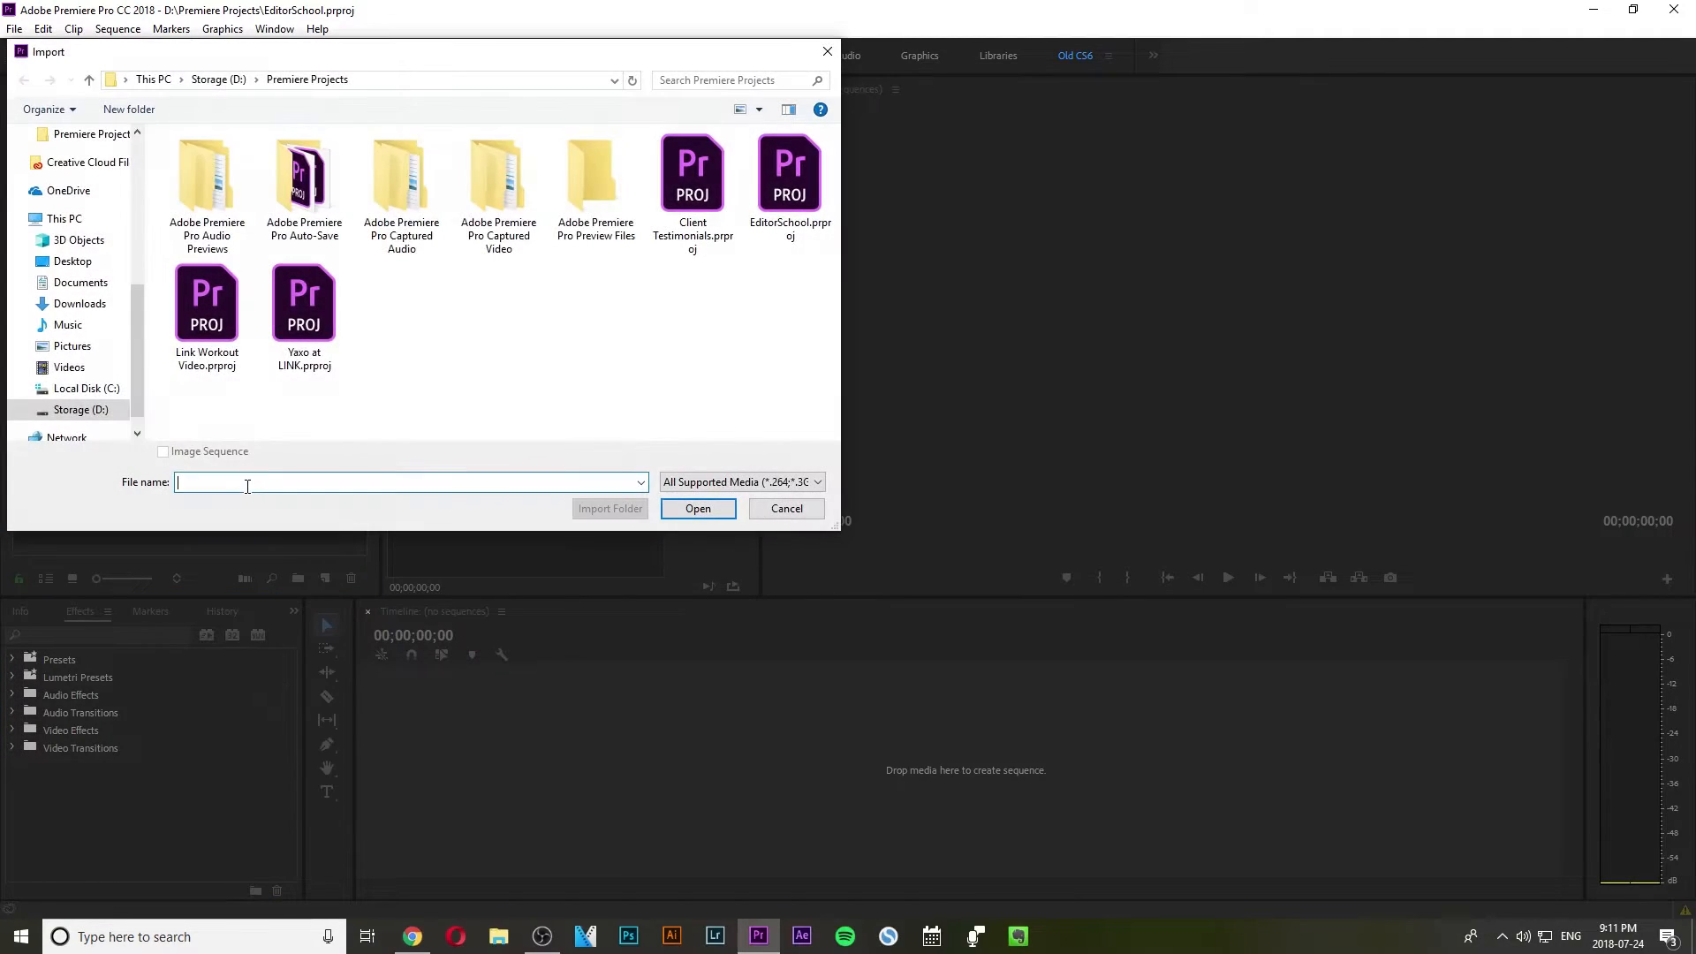
left_click(84, 409)
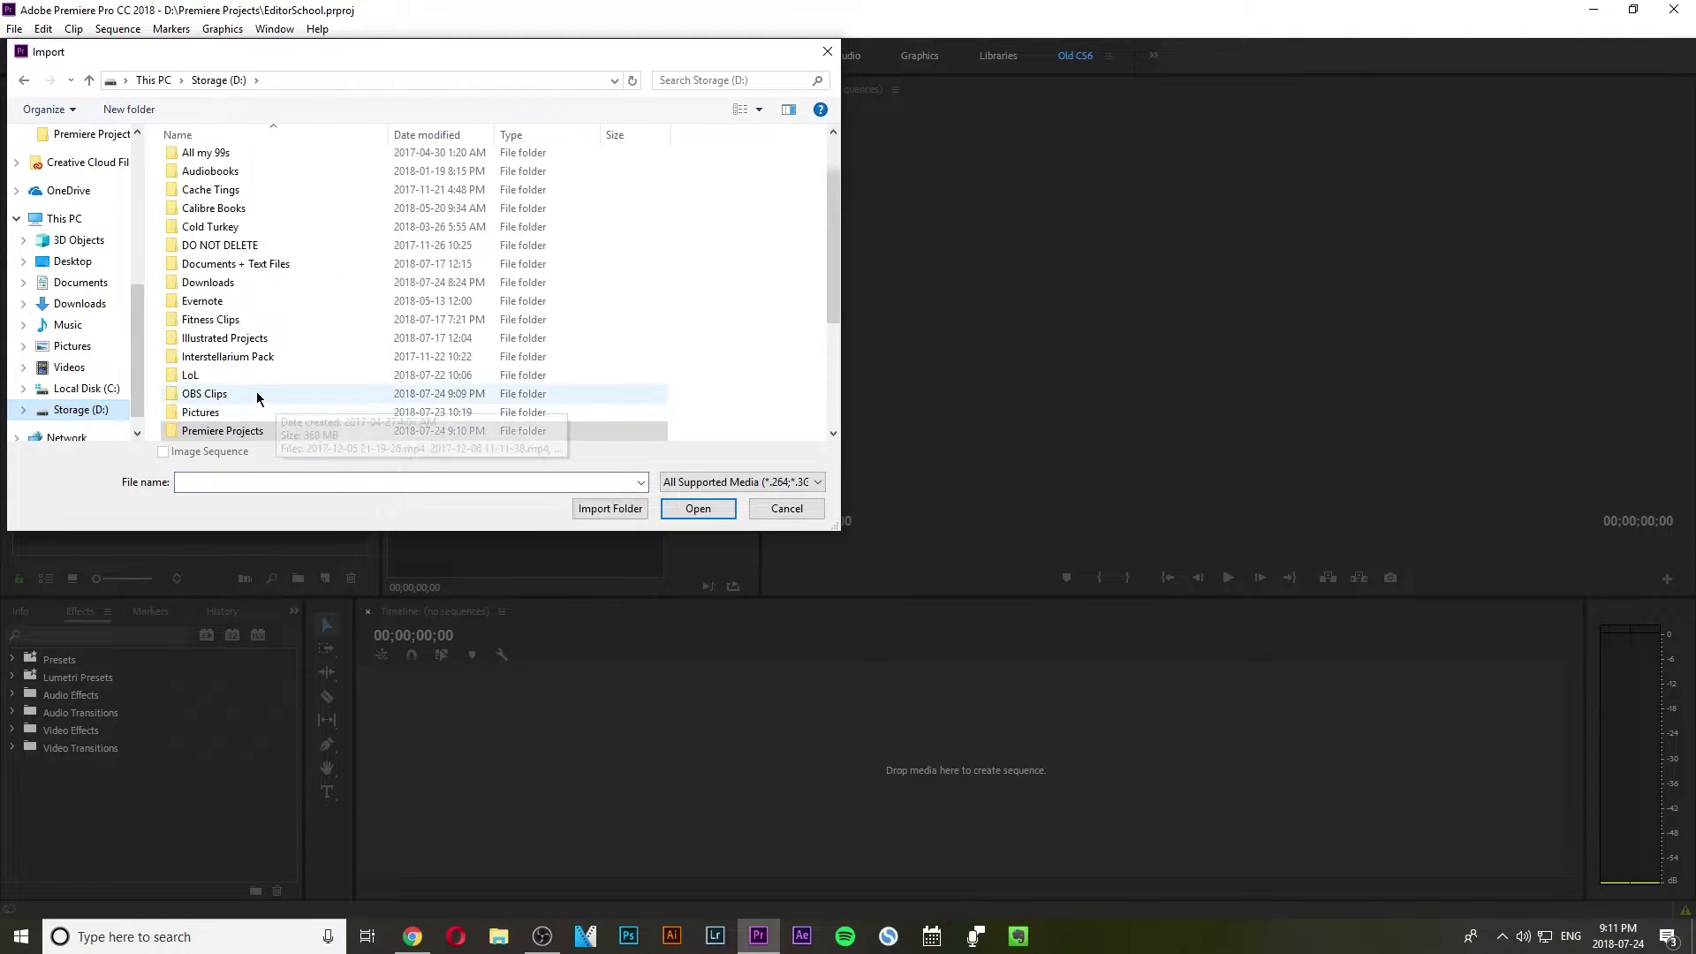
double_click(233, 319)
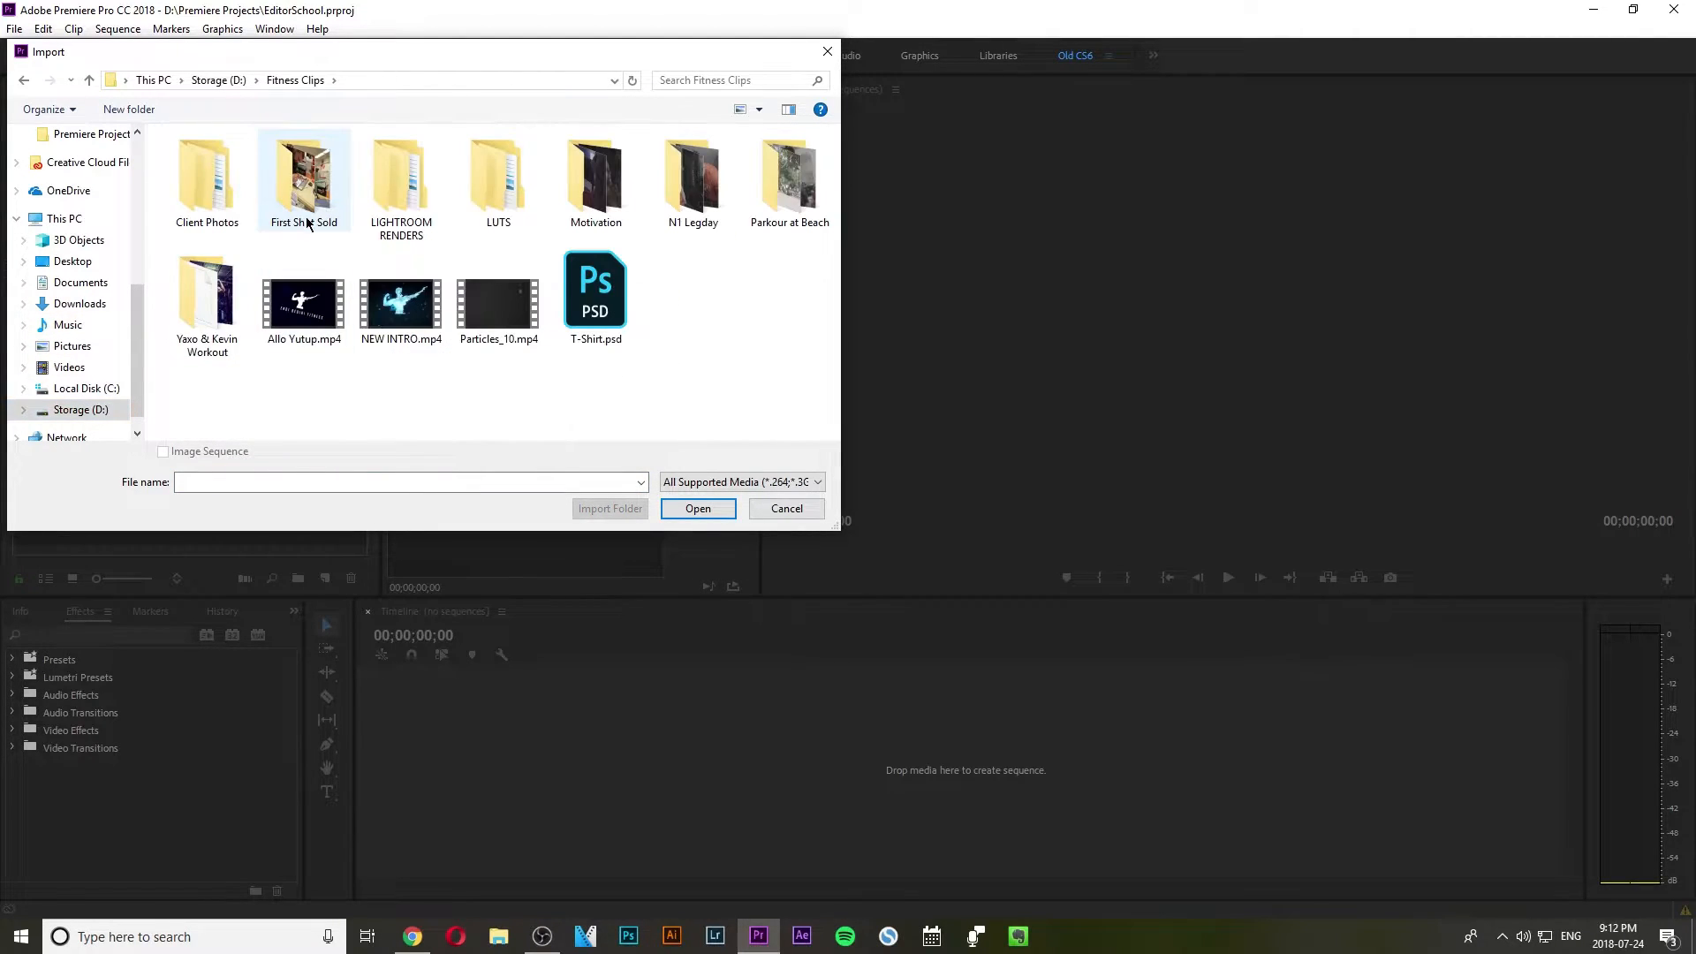
double_click(689, 190)
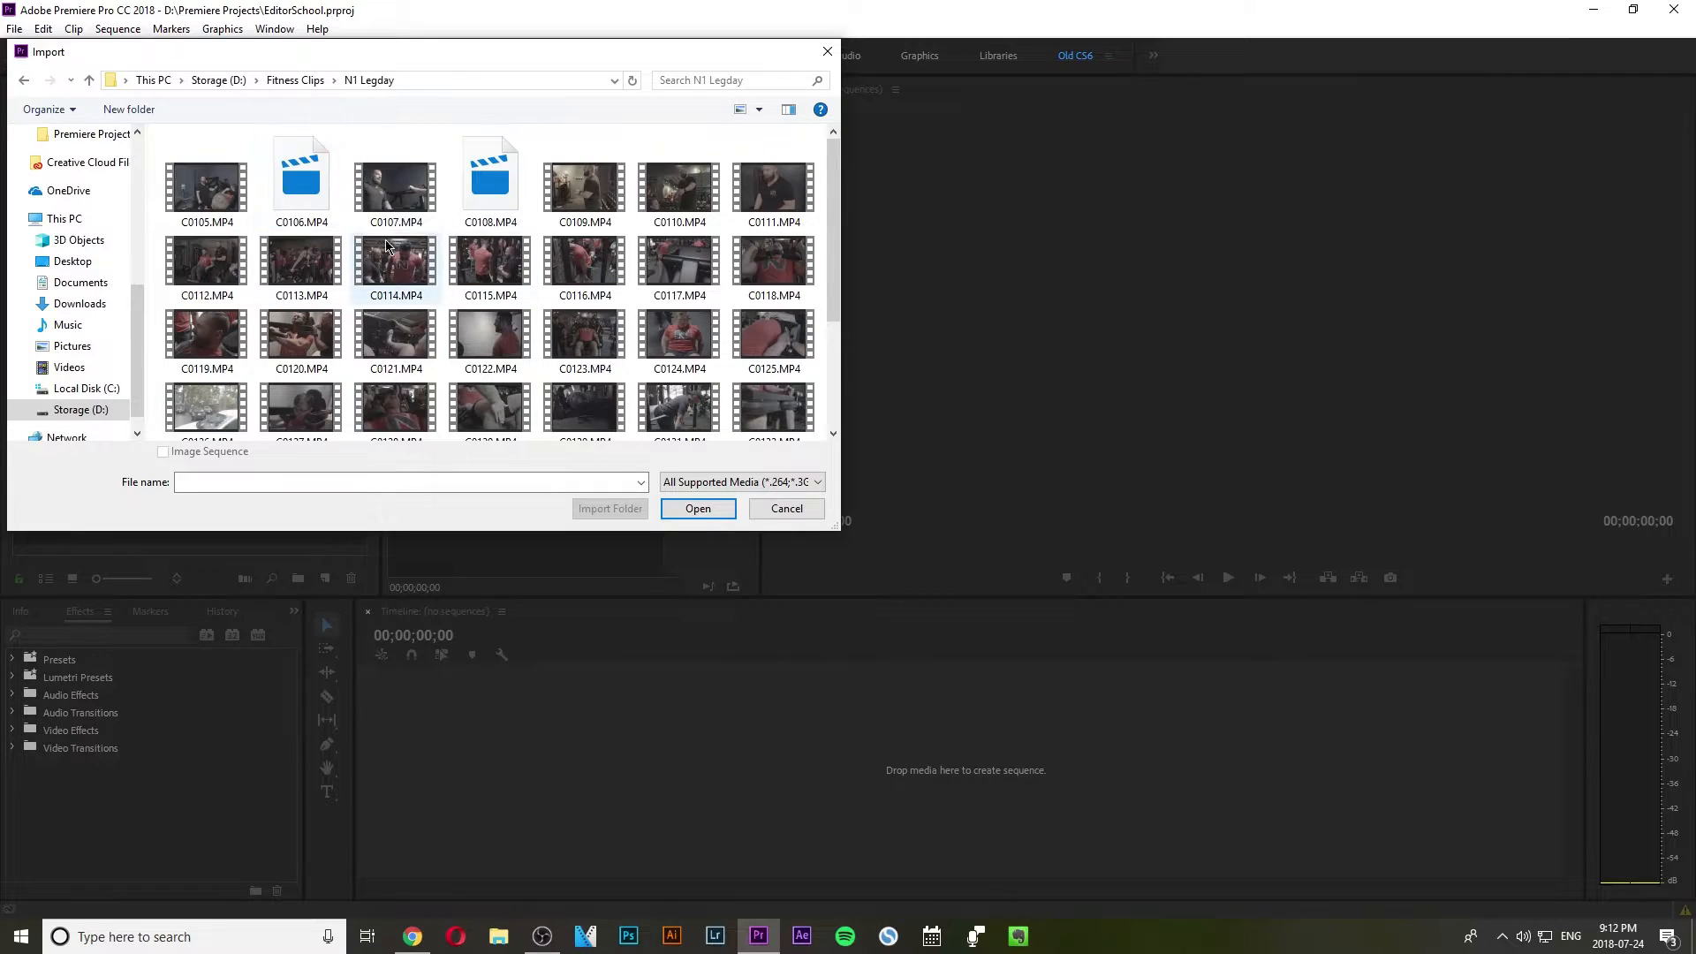
left_click_drag(834, 525, 1208, 793)
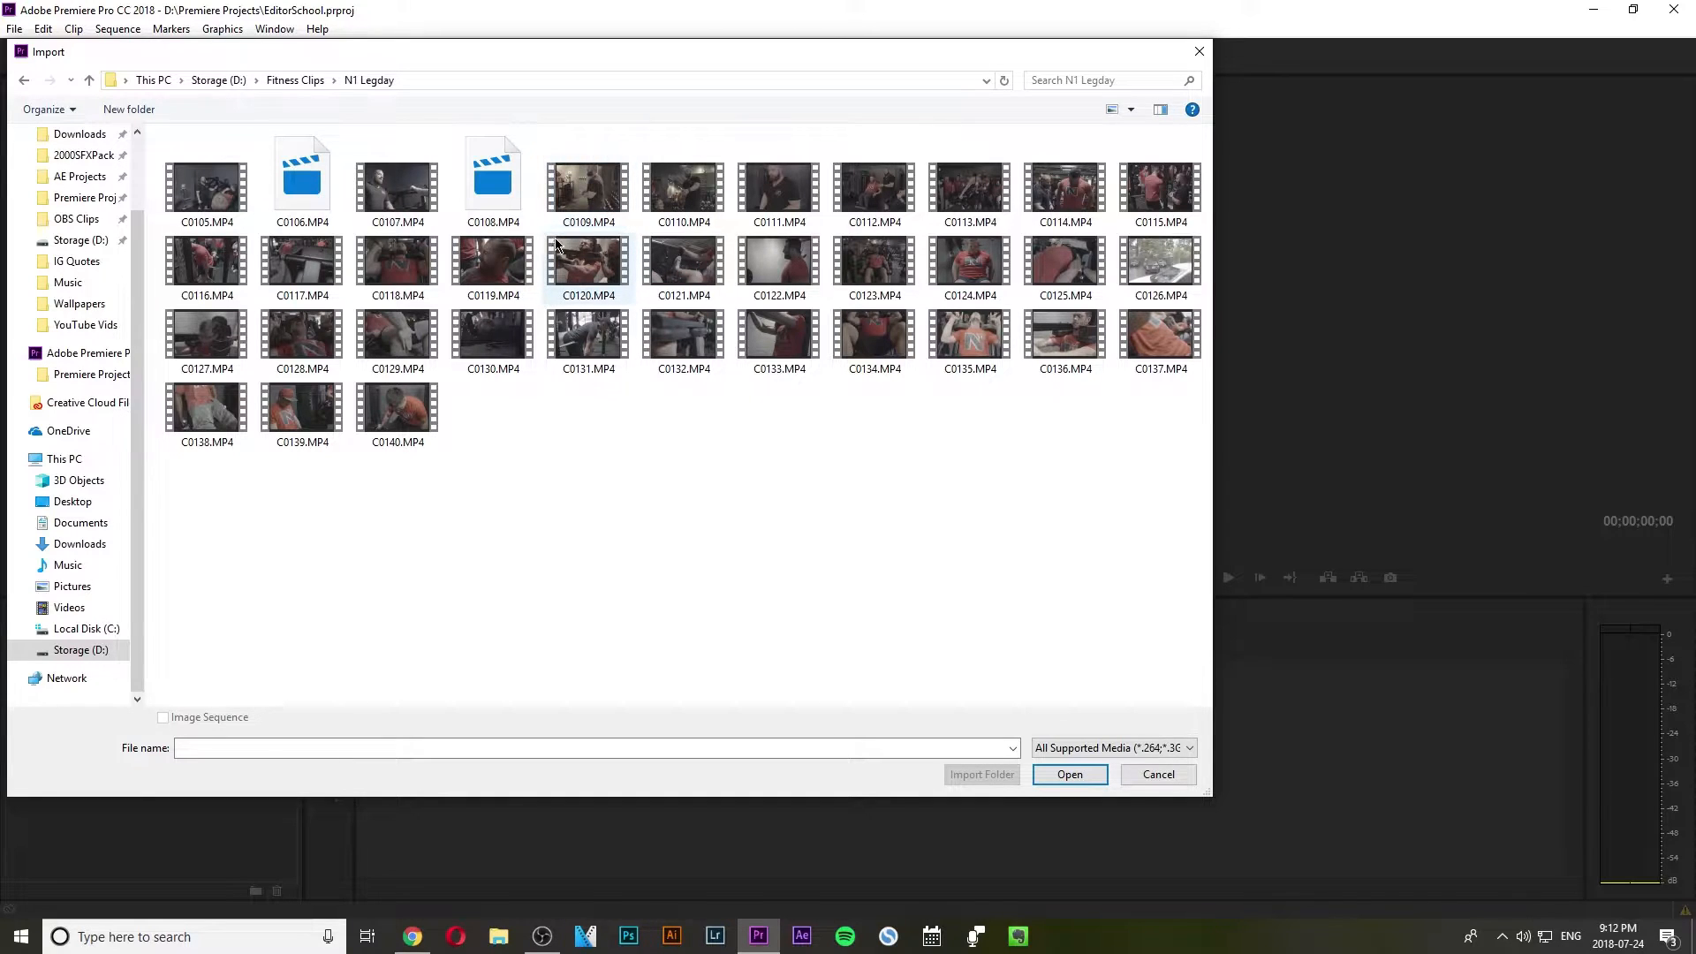
Import the clips C0120.MP4 through C0124.MP4 into the project and deselect them.
left_click_drag(538, 226, 680, 263)
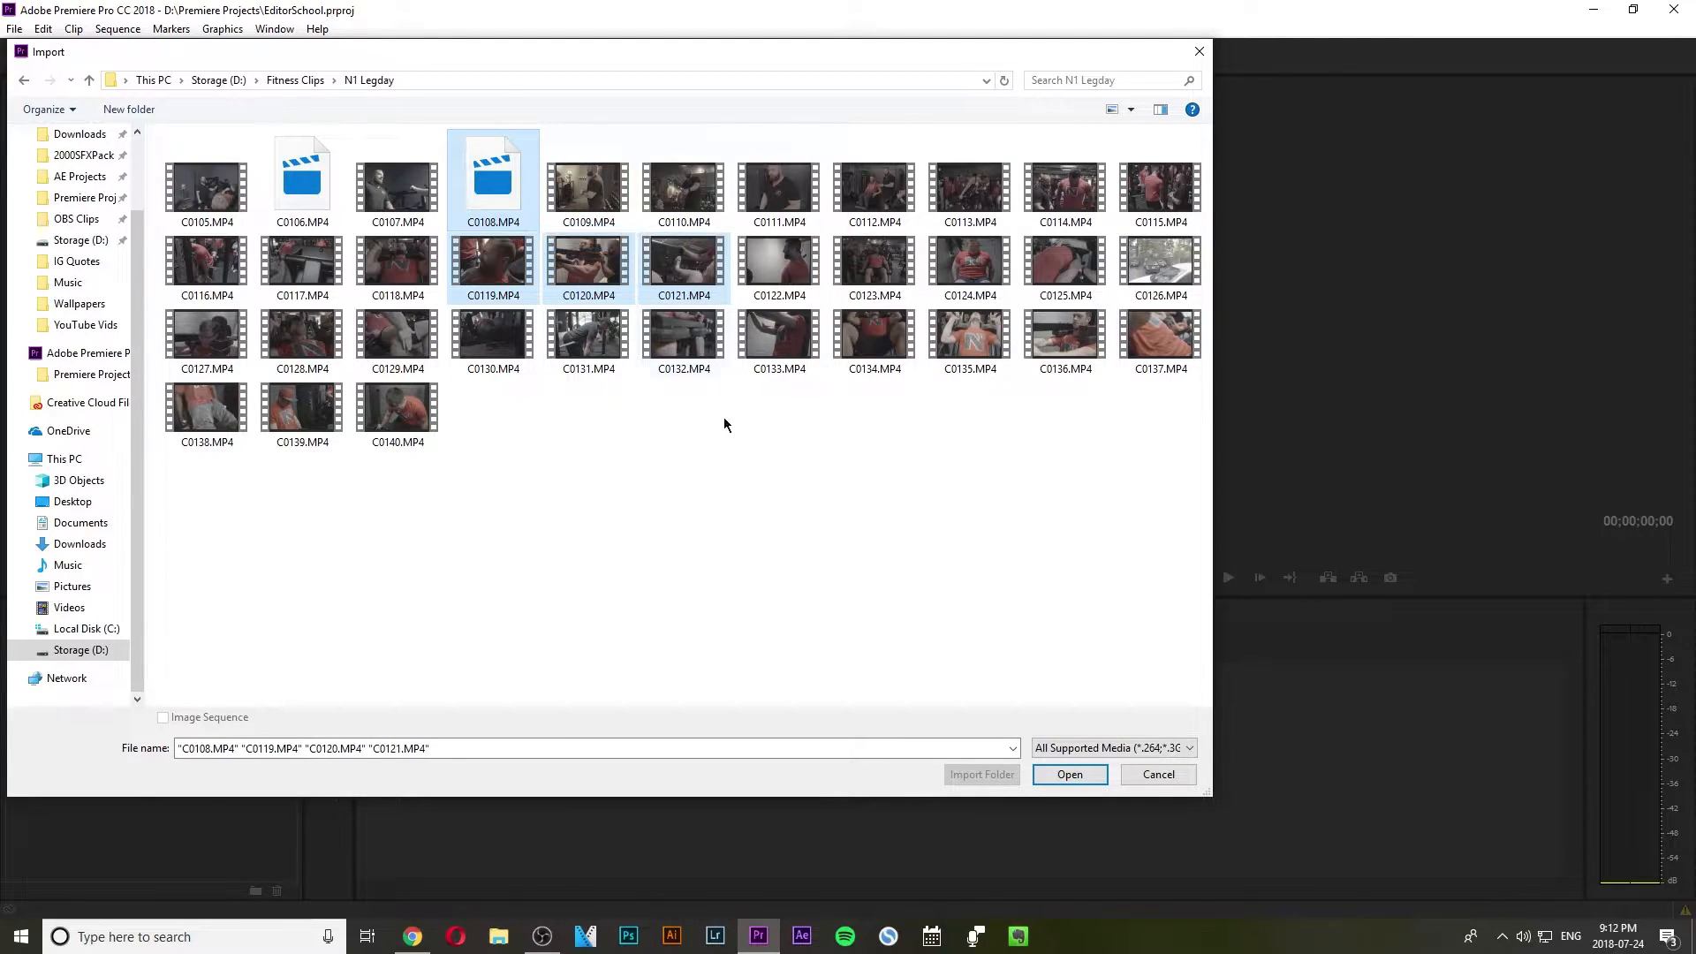
left_click(682, 401)
left_click(575, 275)
left_click(692, 270, "ctrl")
left_click(786, 268, "ctrl")
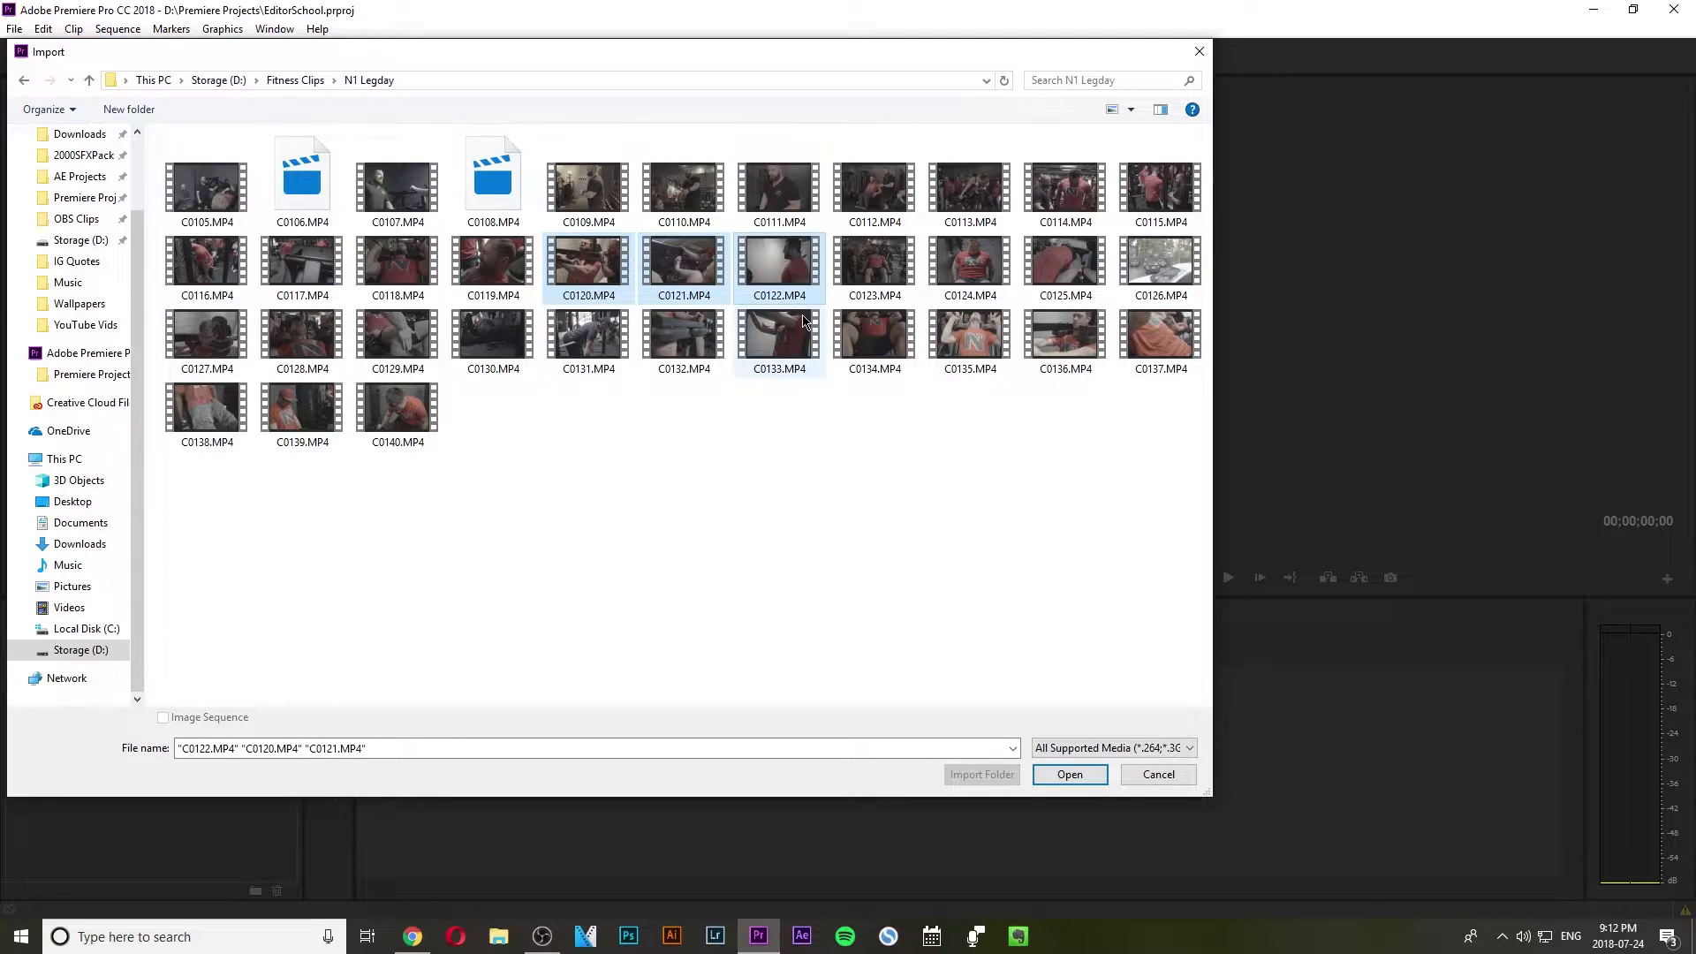
left_click(890, 270, "ctrl")
left_click(981, 278, "ctrl")
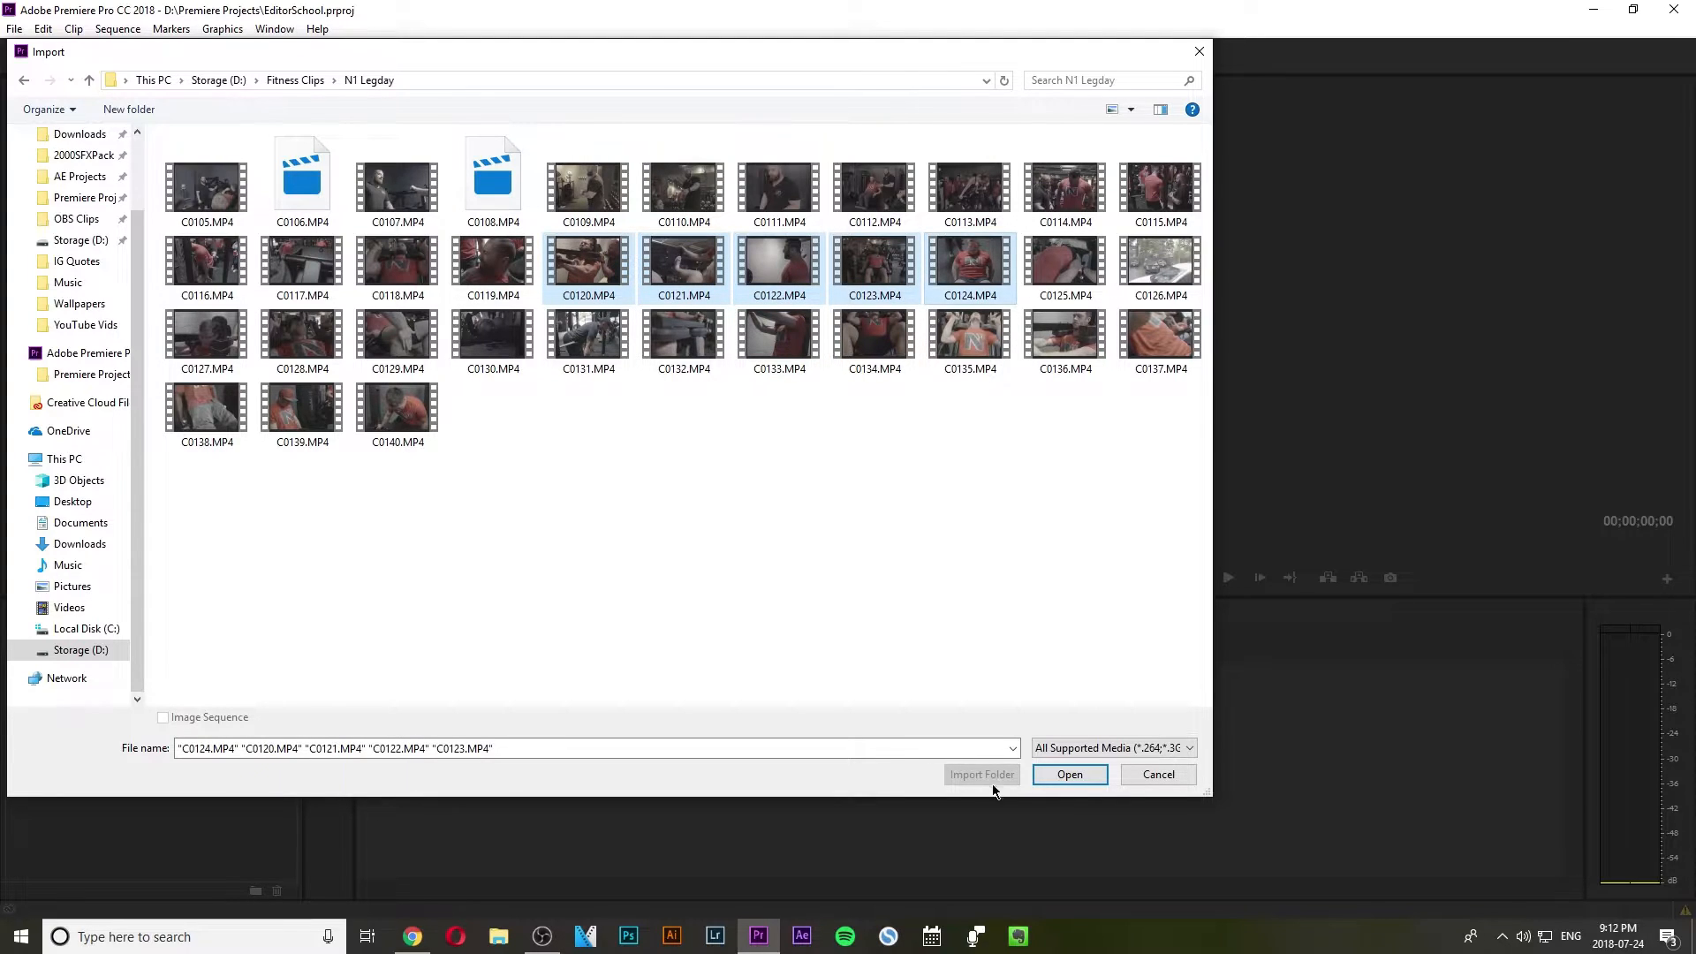
left_click(1068, 776)
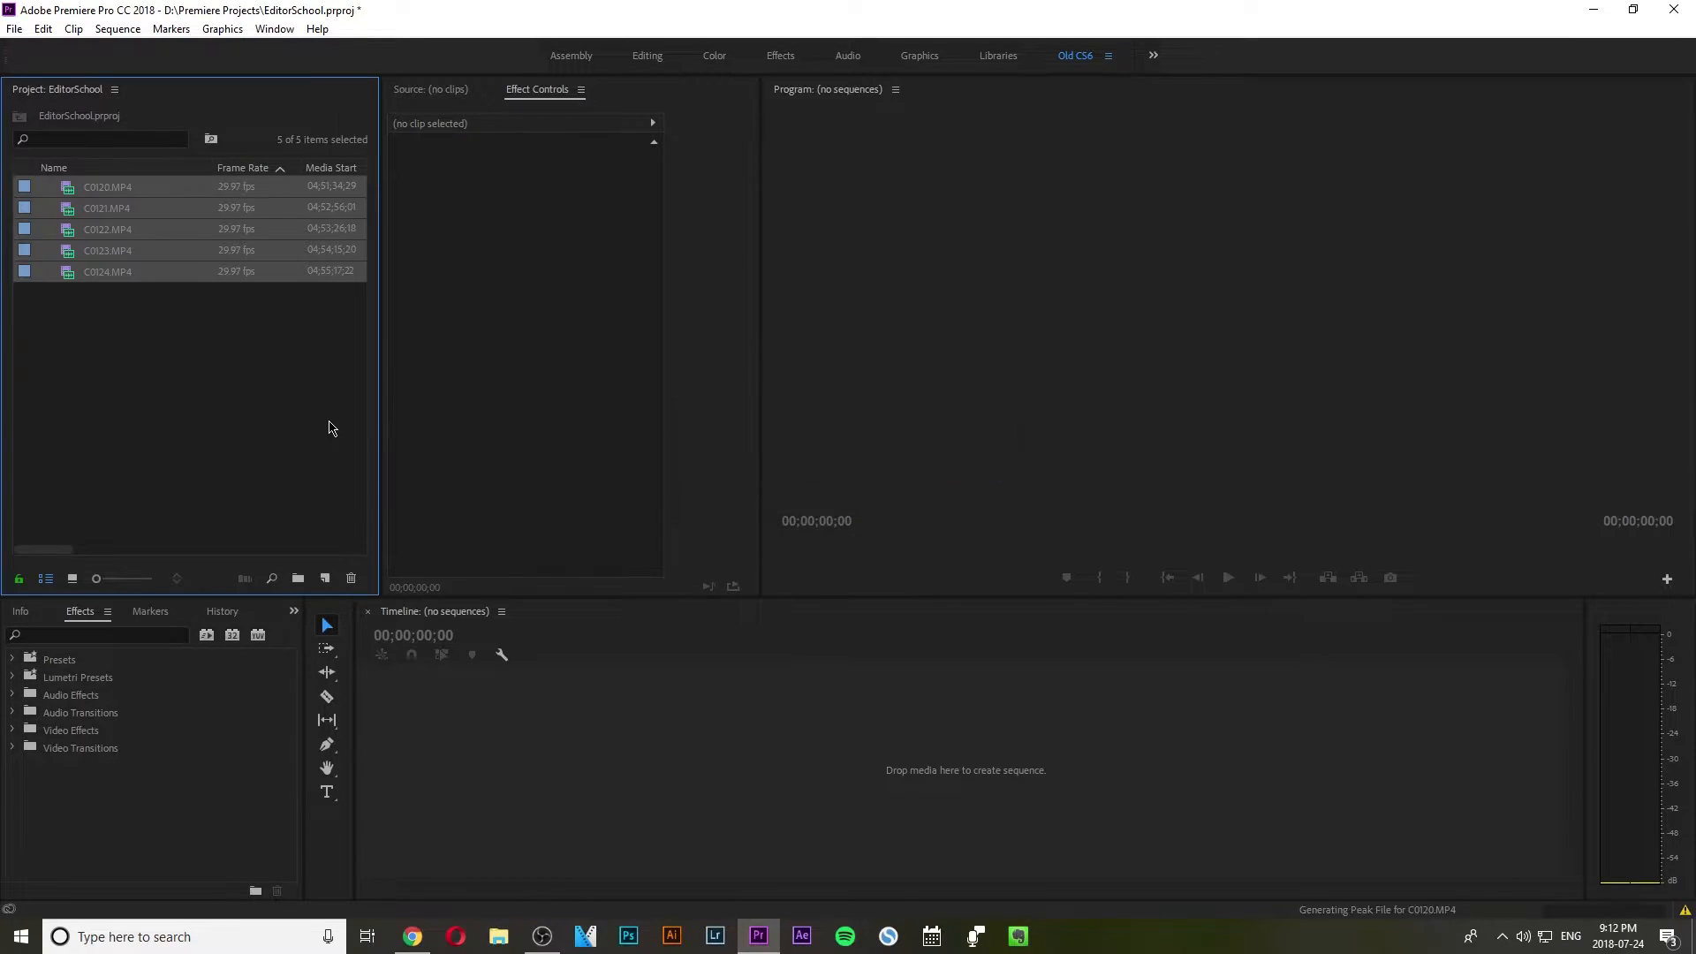
left_click(150, 376)
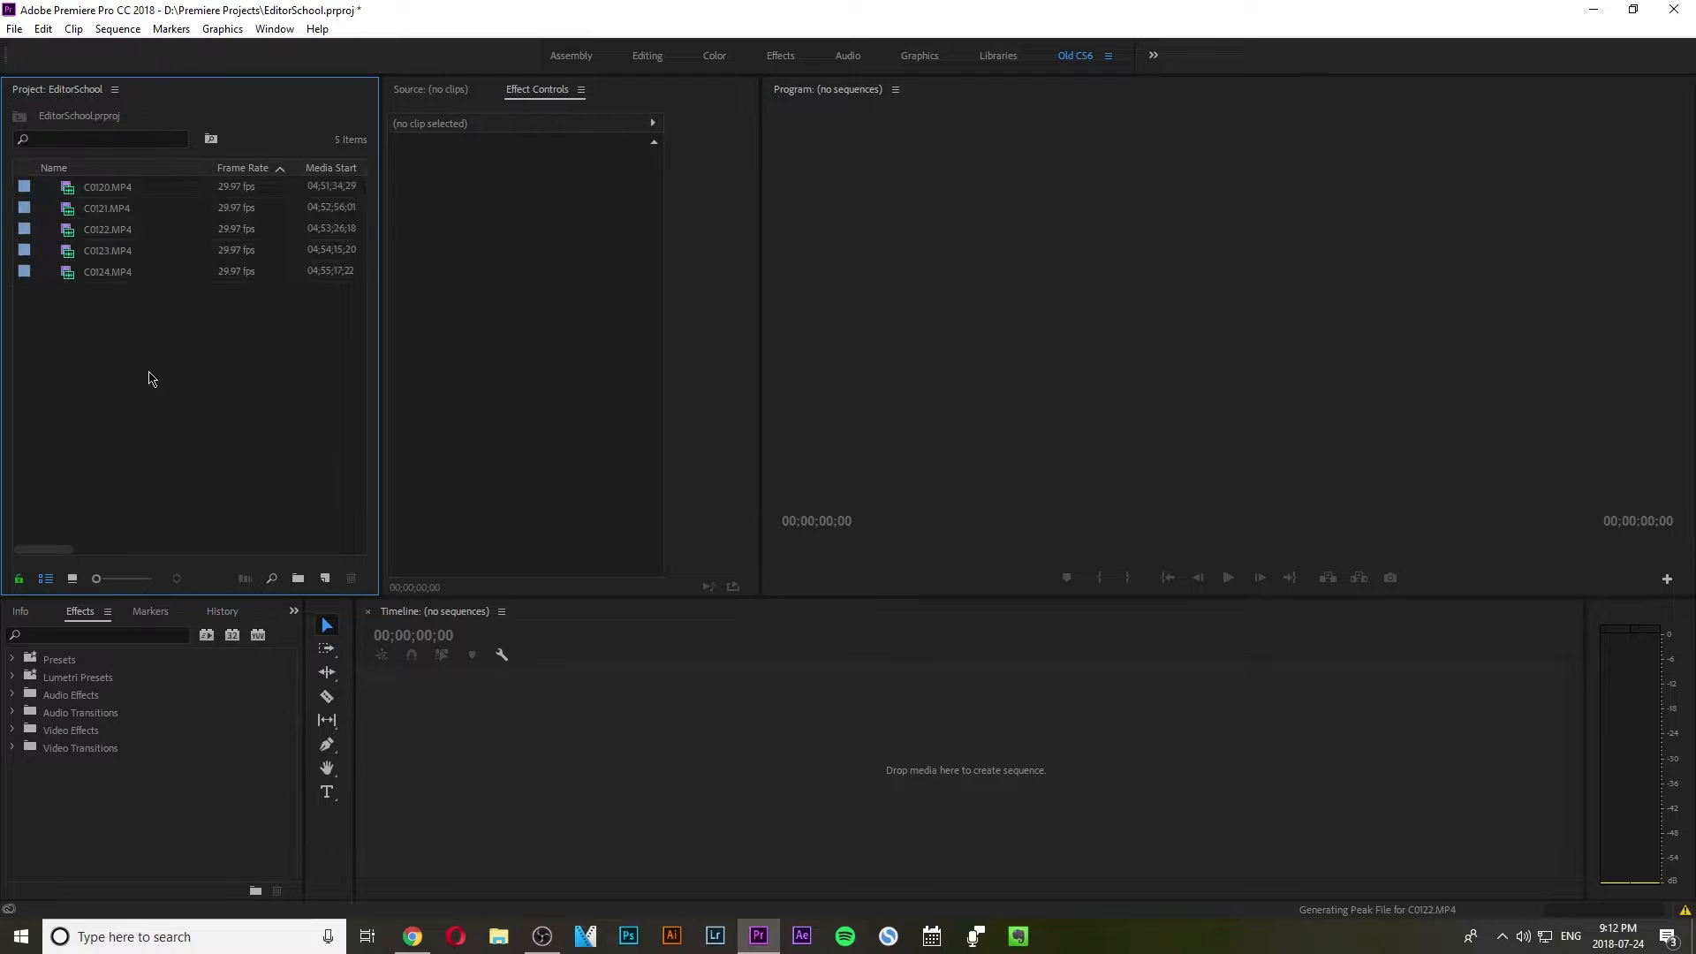
Switch to File Explorer, open the N1 Legday folder in Fitness Clips and move the window clear of the project bin.
left_click(499, 936)
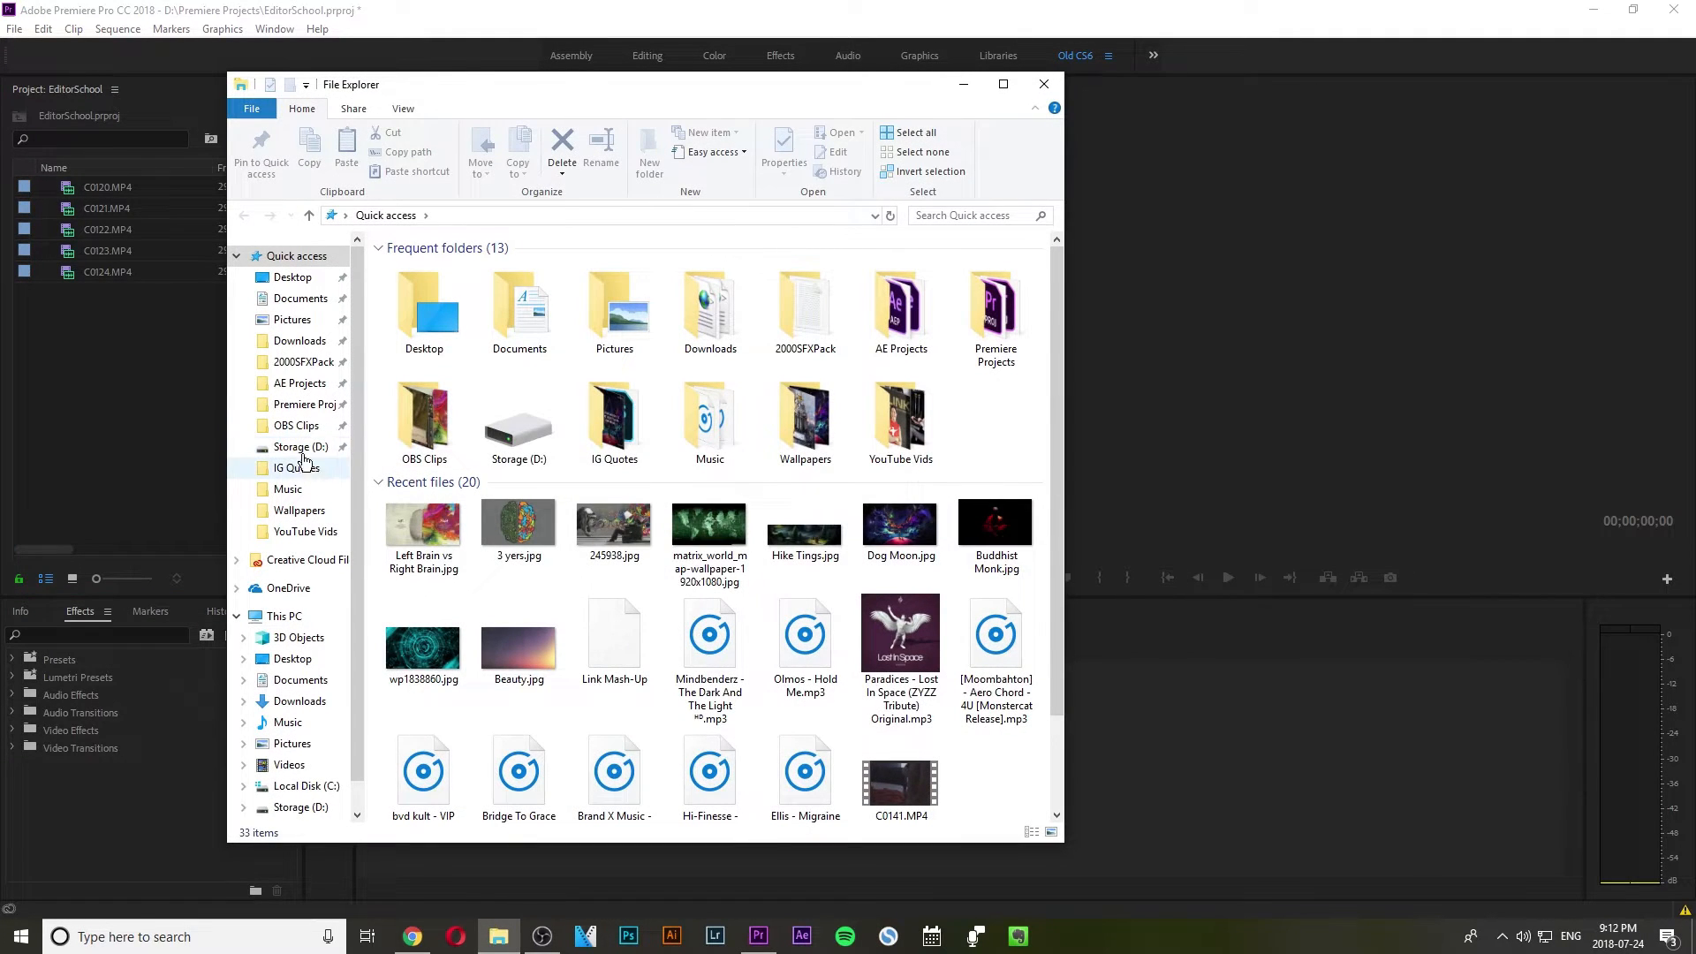
left_click(301, 448)
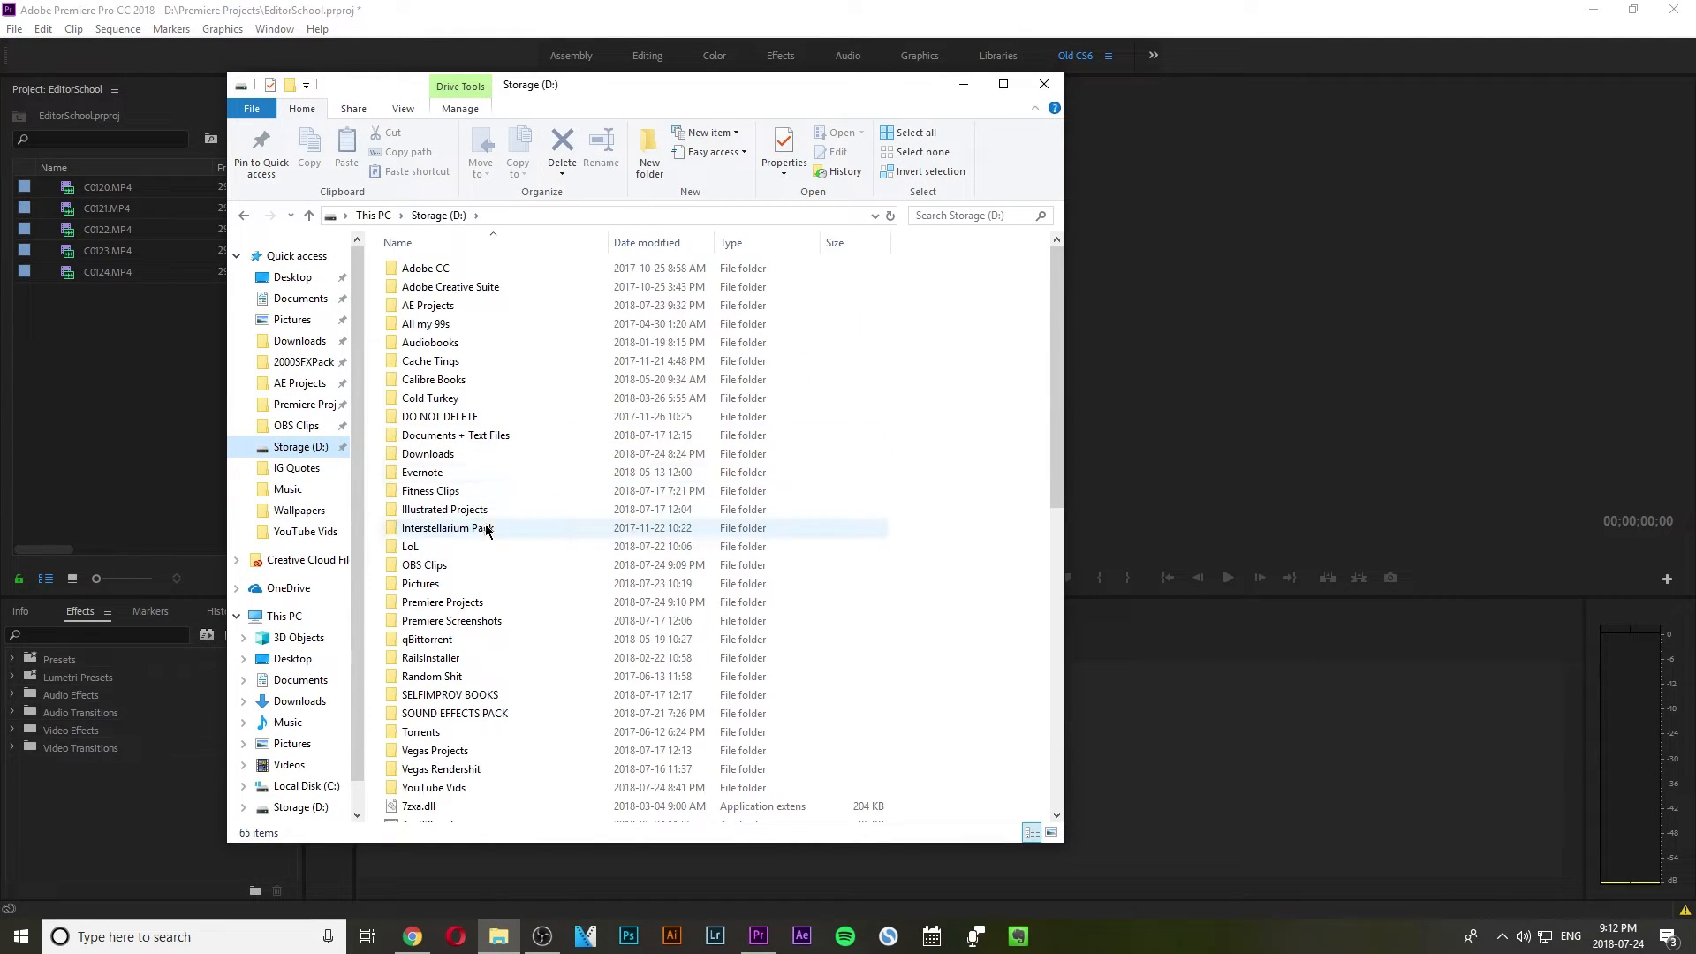
double_click(477, 492)
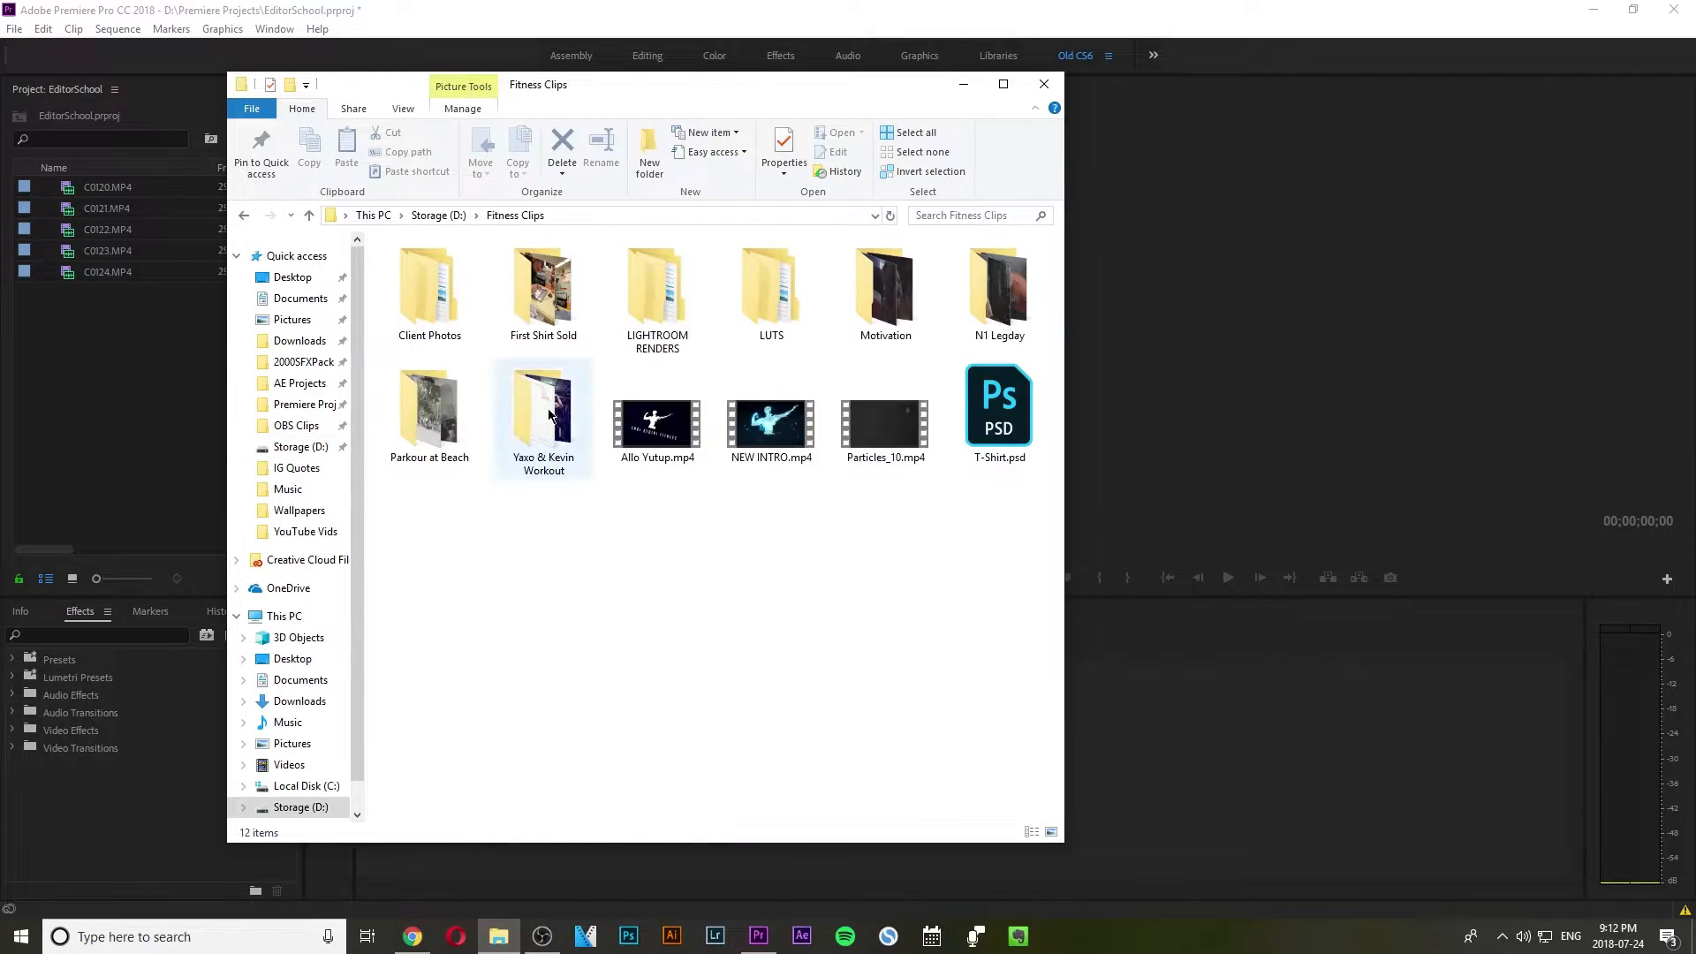
double_click(968, 293)
left_click_drag(623, 85, 877, 81)
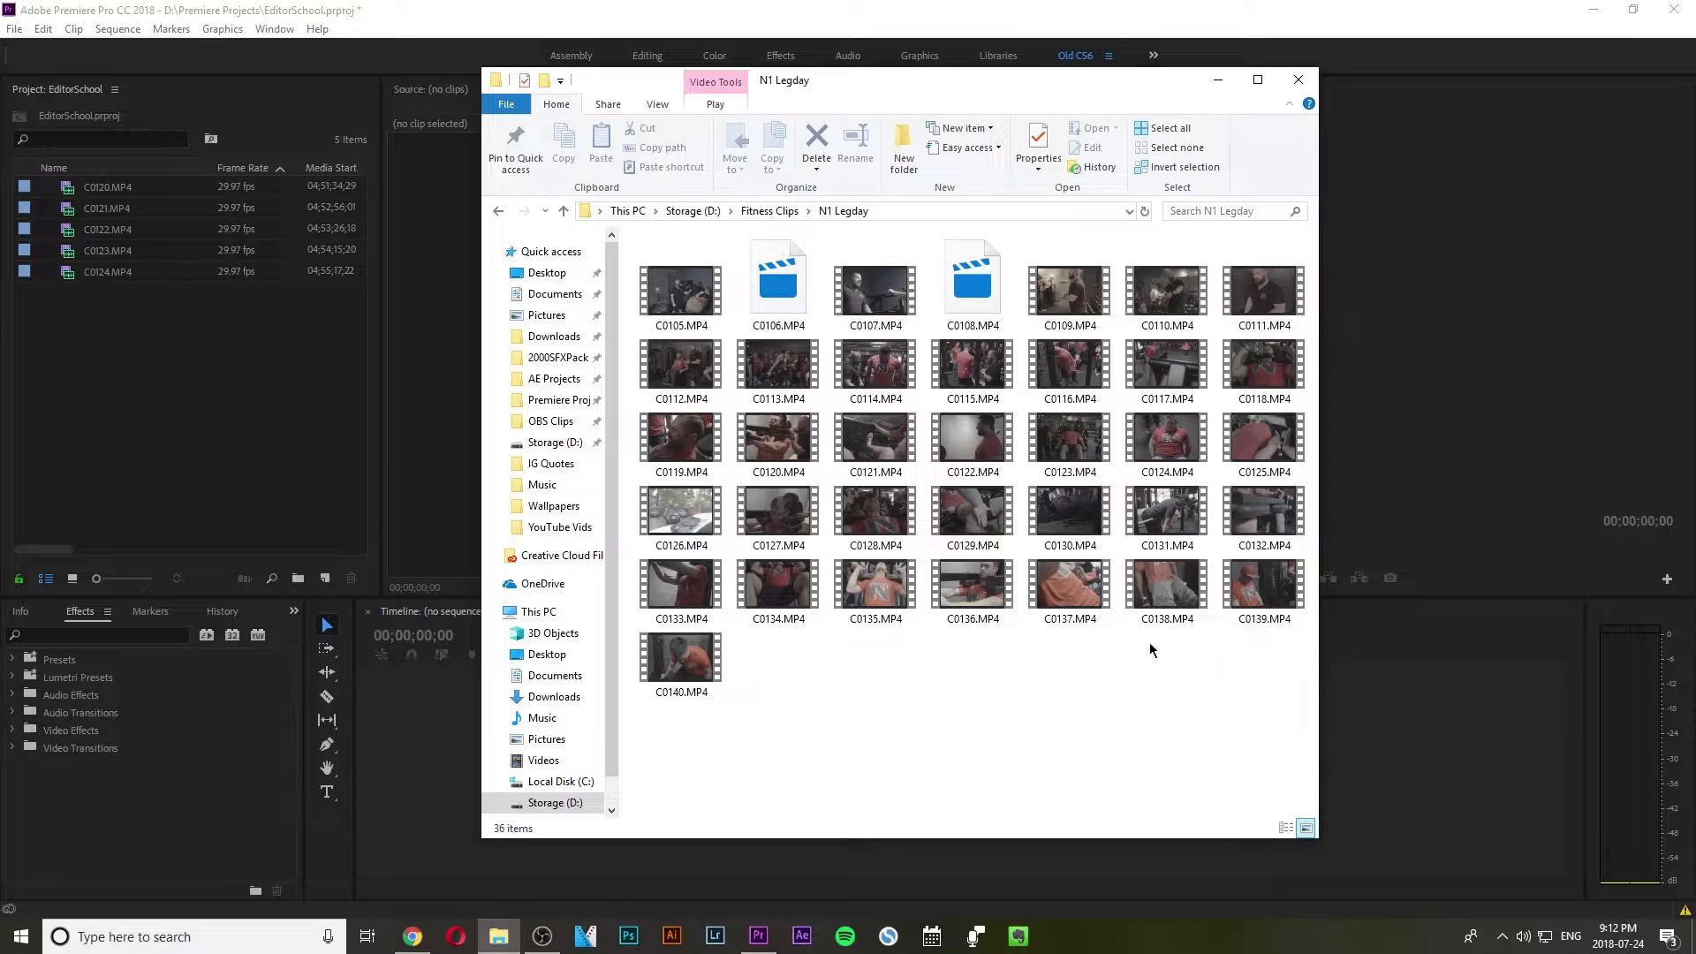
Add C0138.MP4, C0139.MP4 and C0140.MP4 from the File Explorer folder to the project bin, and minimize File Explorer.
left_click(1258, 587)
left_click(674, 597)
mouse_move(673, 597)
left_mouse_down()
mouse_move(193, 423)
mouse_move(684, 583)
left_mouse_up()
left_click(1249, 580)
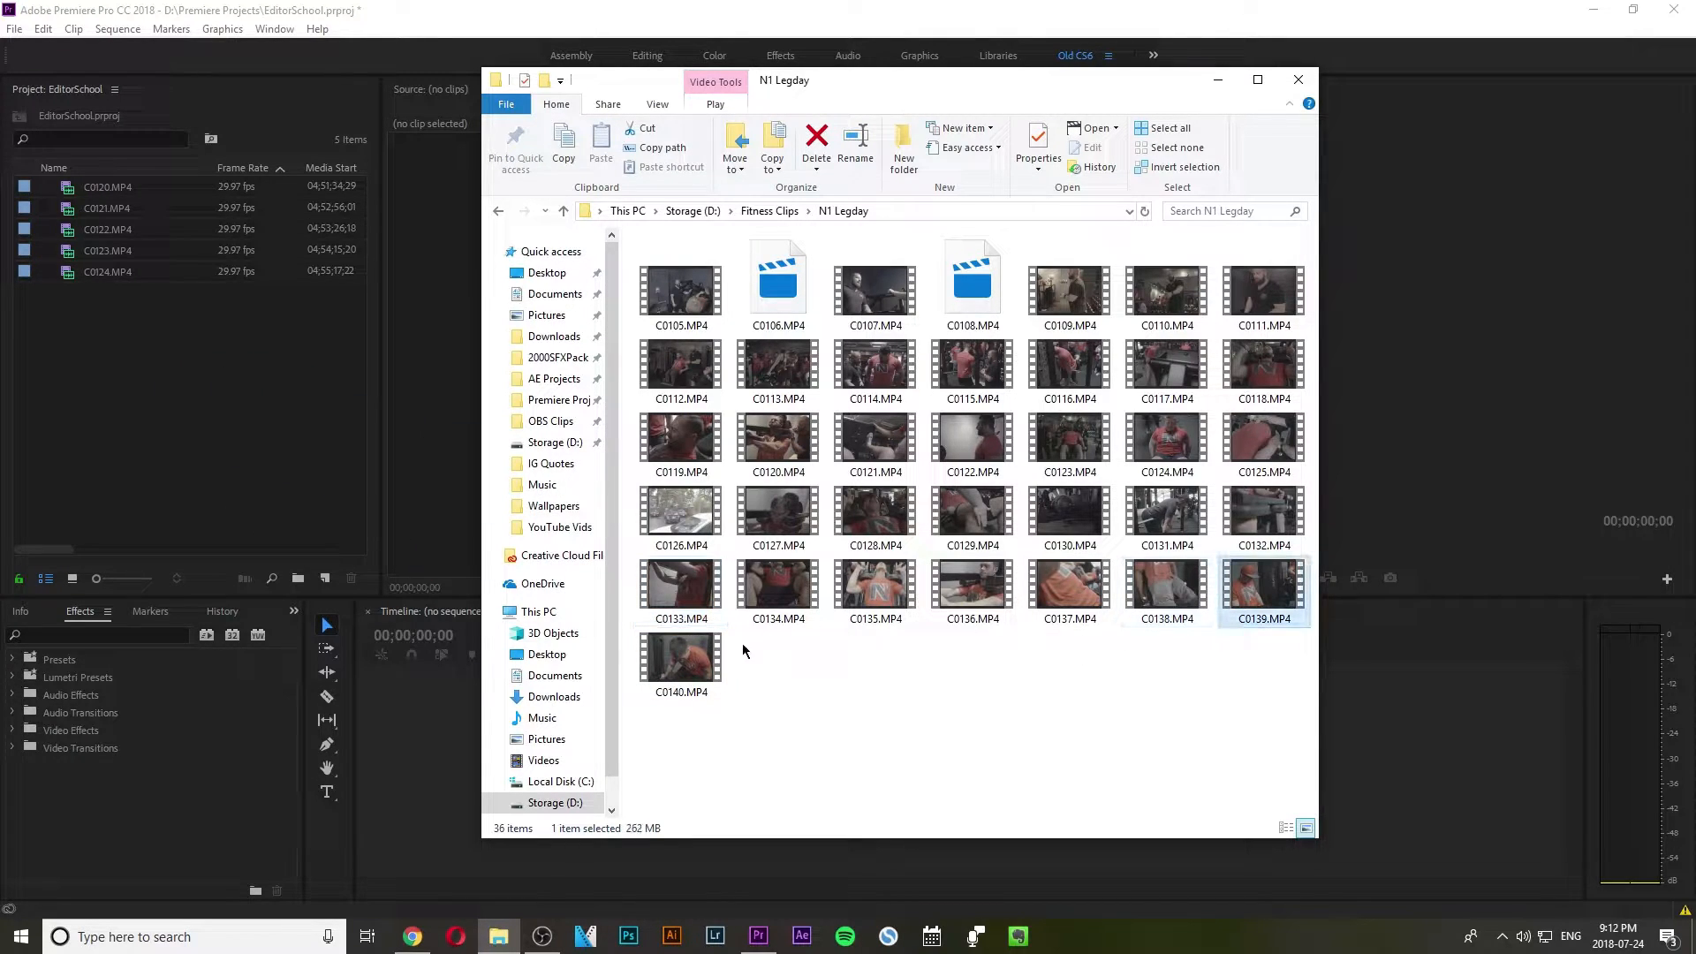
left_click(680, 658, "ctrl")
left_click(1168, 593, "ctrl")
left_click_drag(1173, 604, 150, 424)
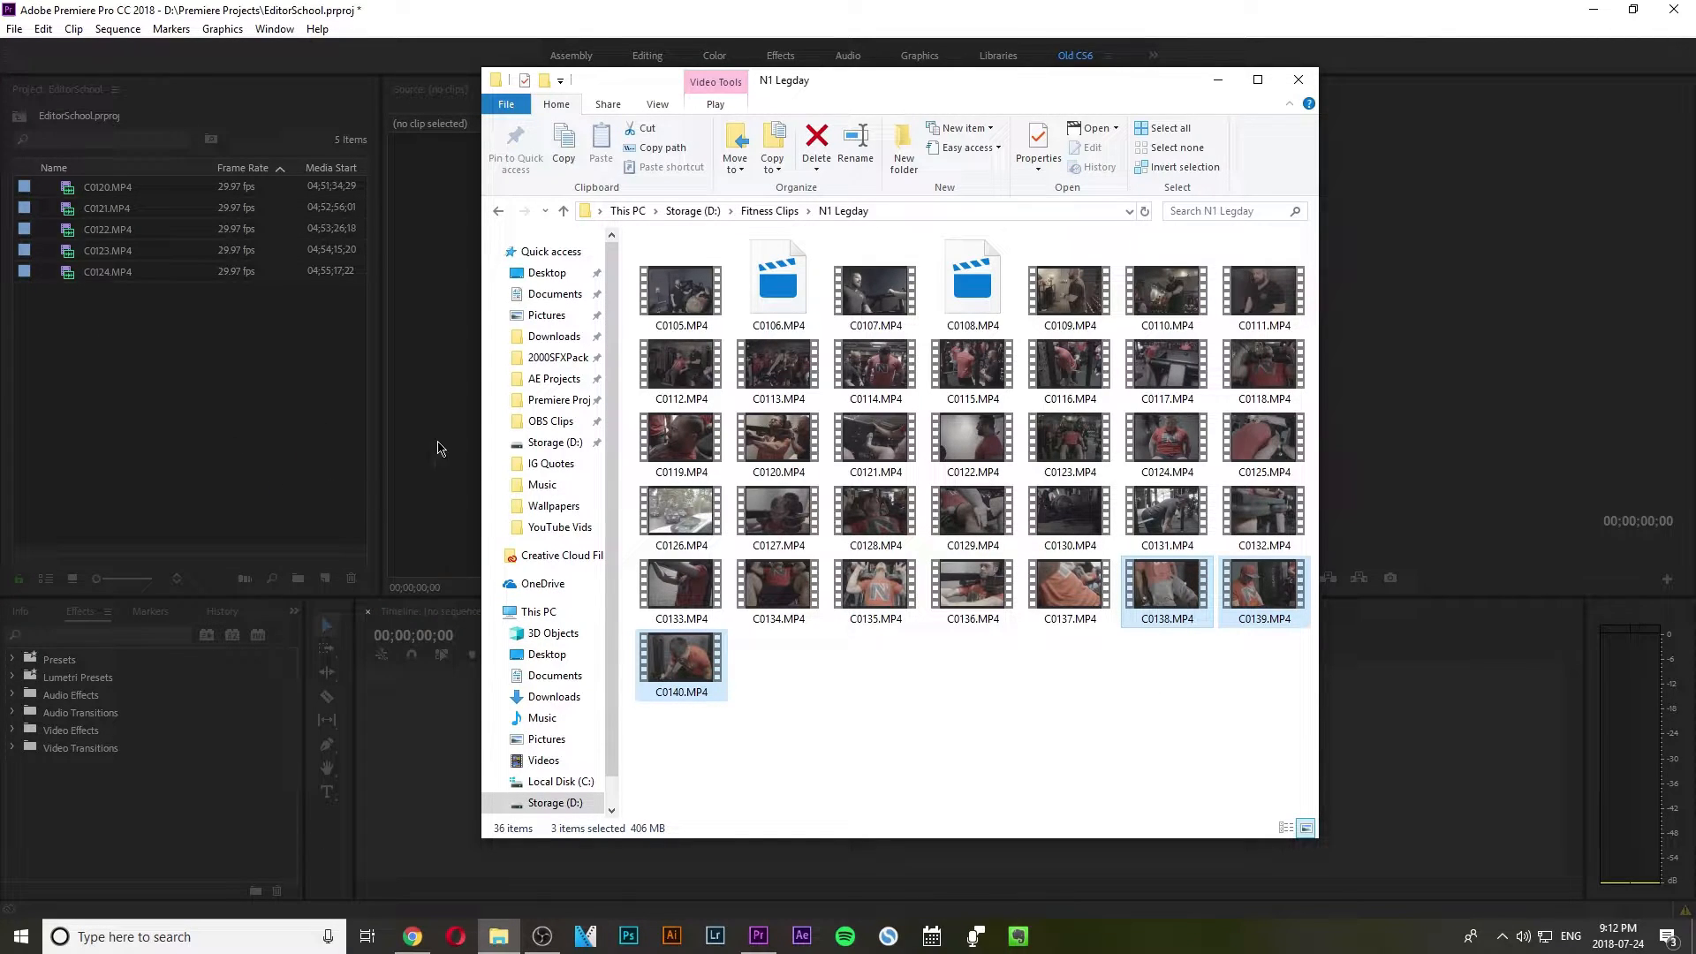
left_click(1218, 80)
left_click(210, 436)
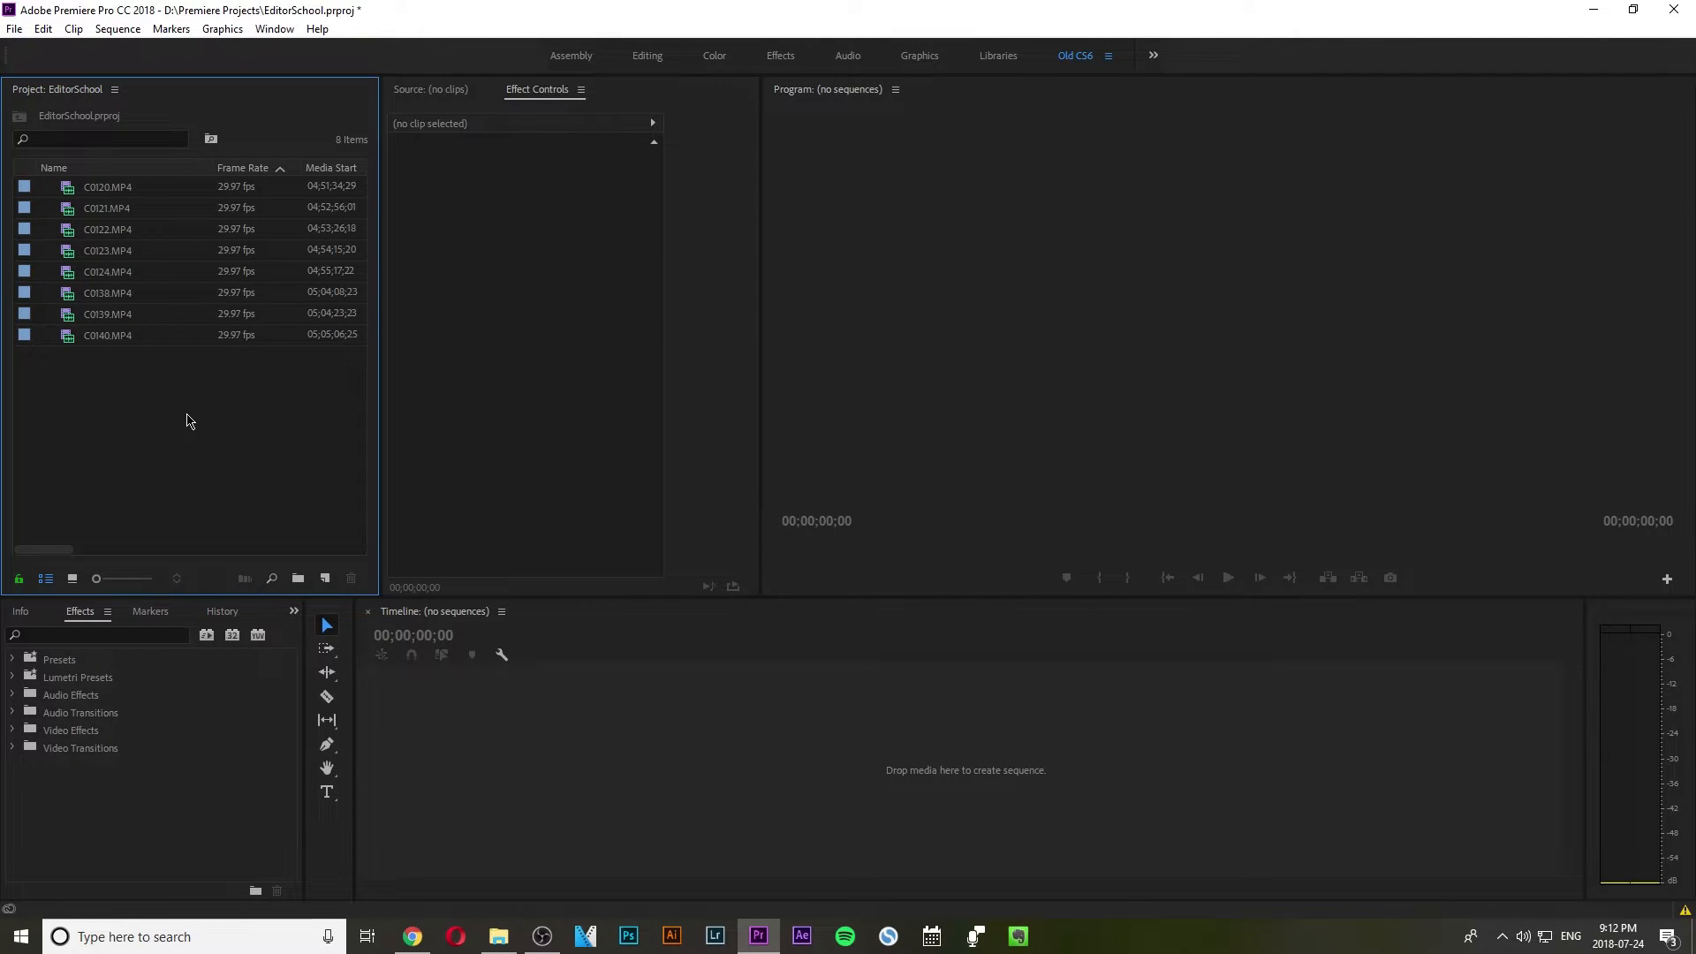
Import the clips C0114.MP4 and C0115.MP4 from the N1 Legday folder and deselect them in the project.
double_click(188, 416)
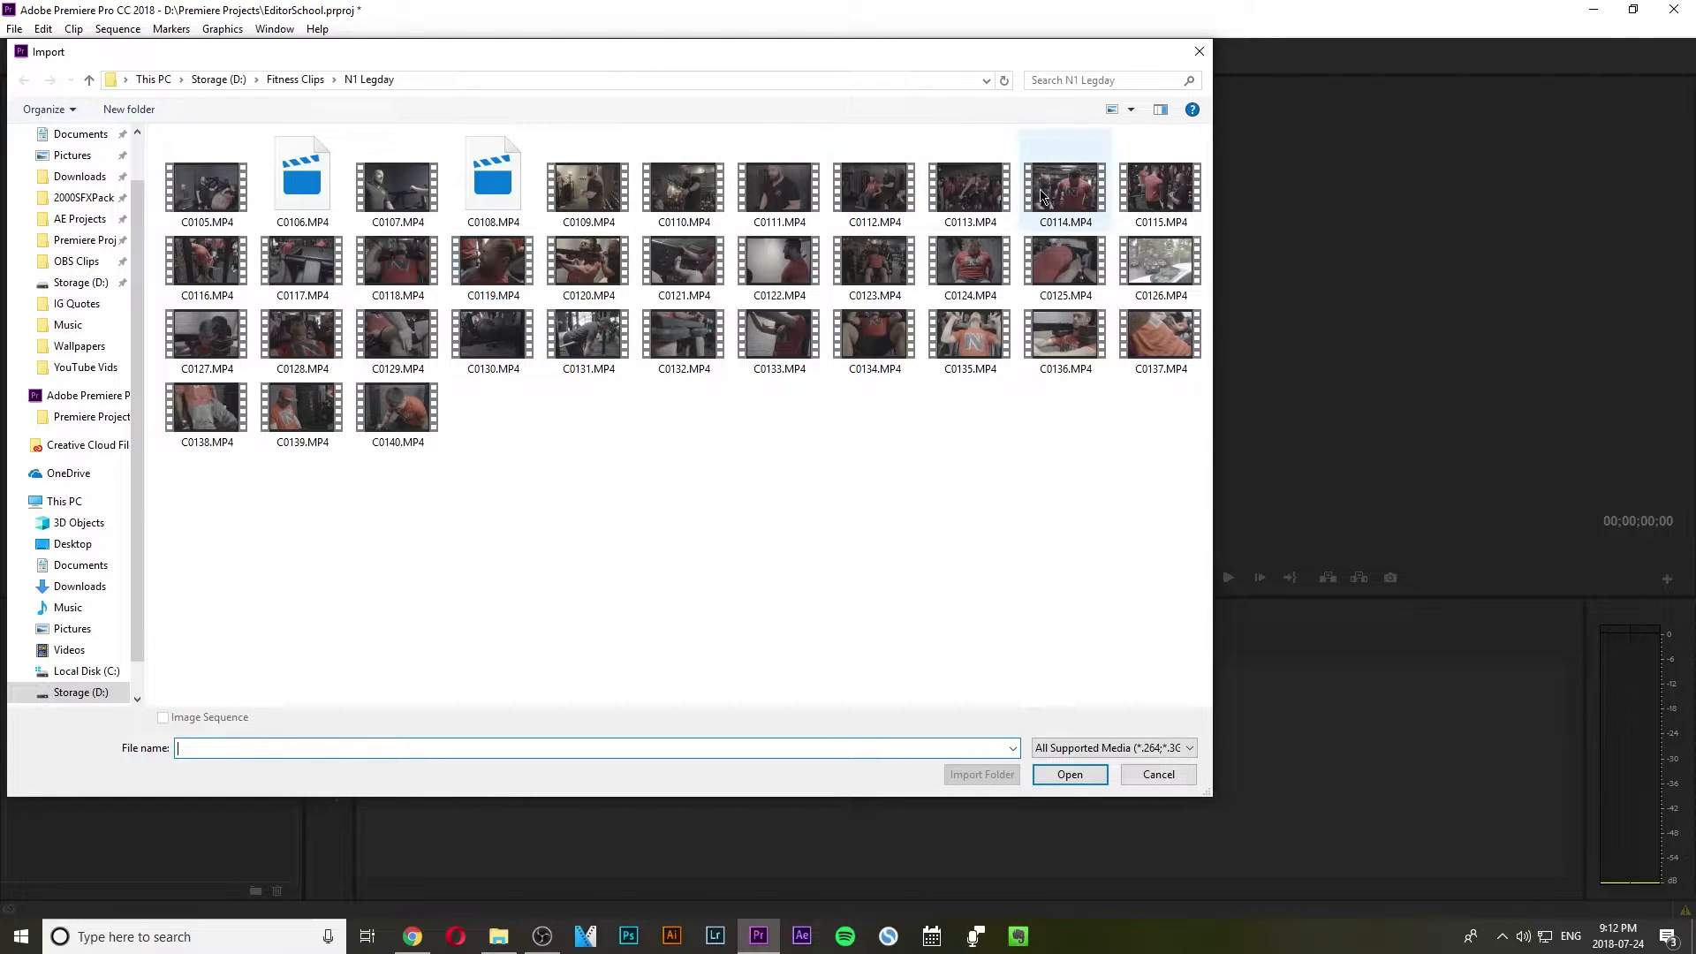
left_click(1148, 204)
left_click(1081, 208, "ctrl")
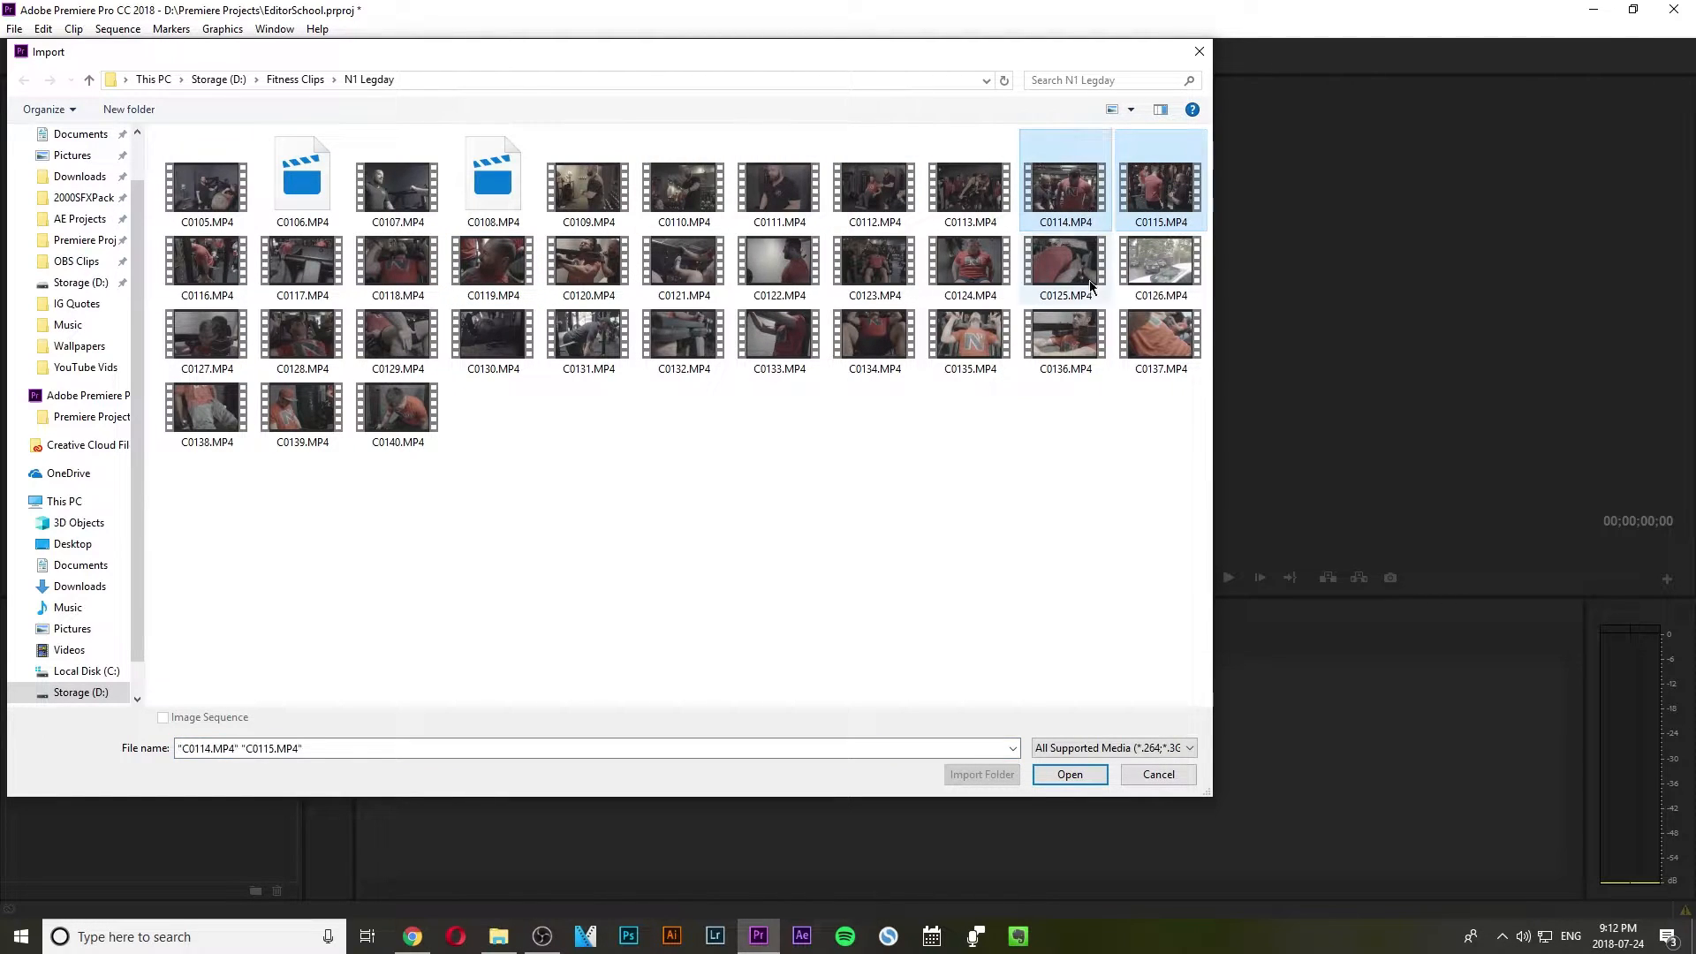
left_click(1032, 776)
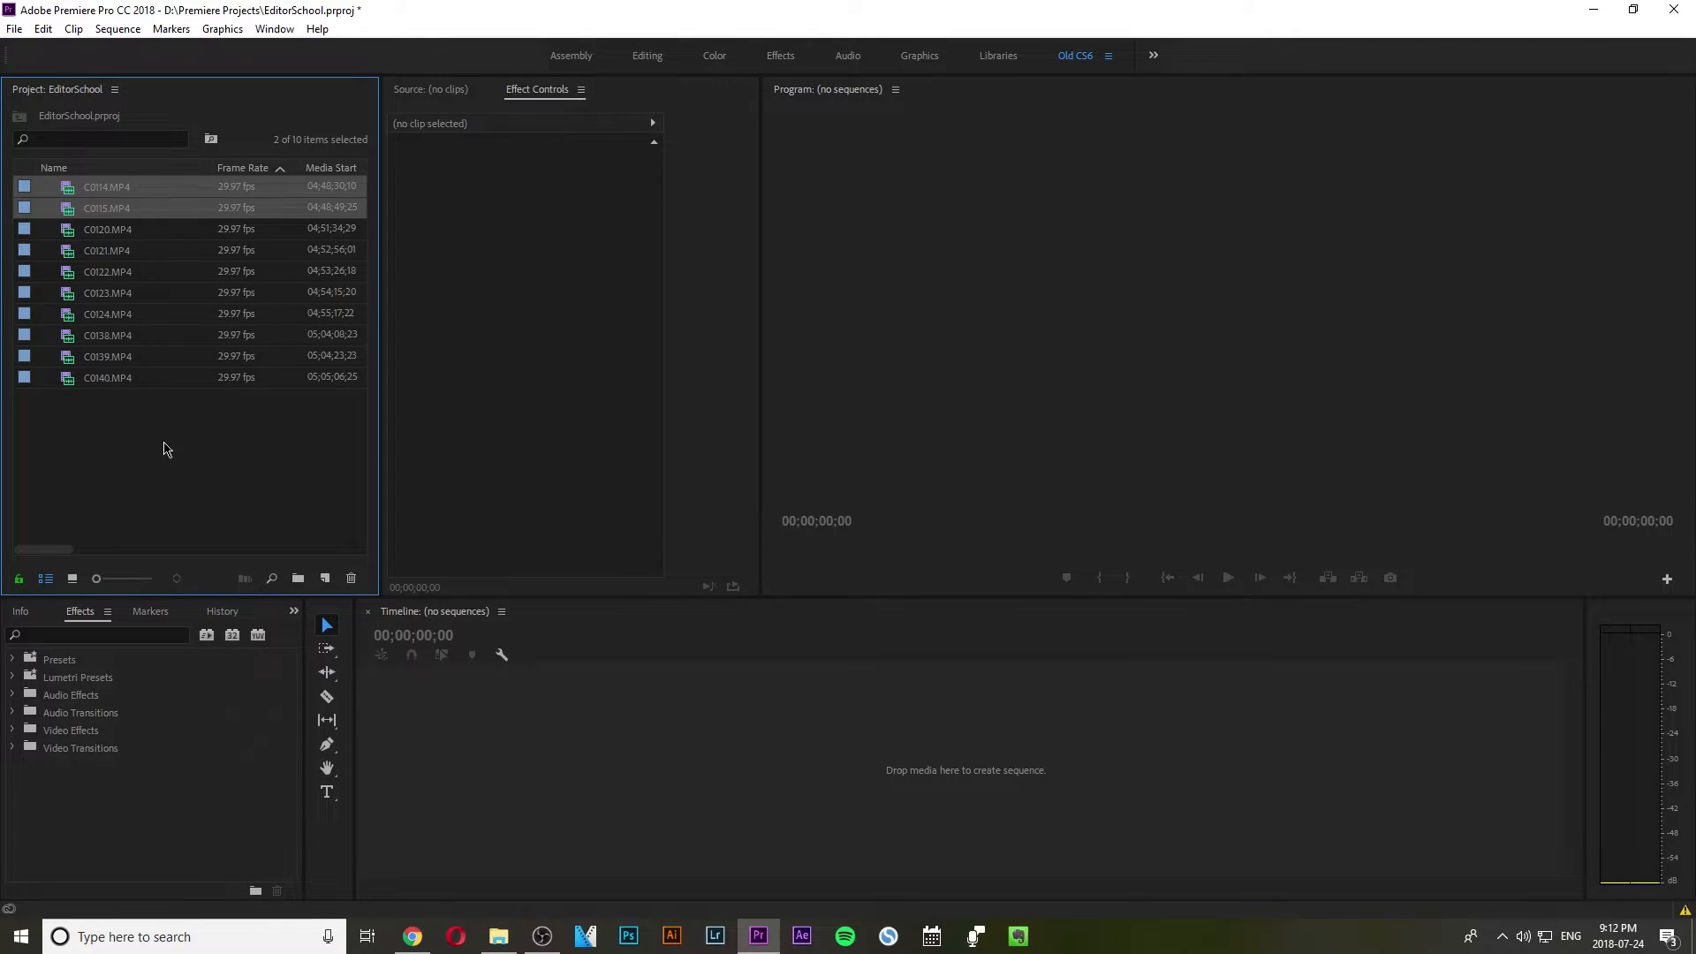
left_click(144, 431)
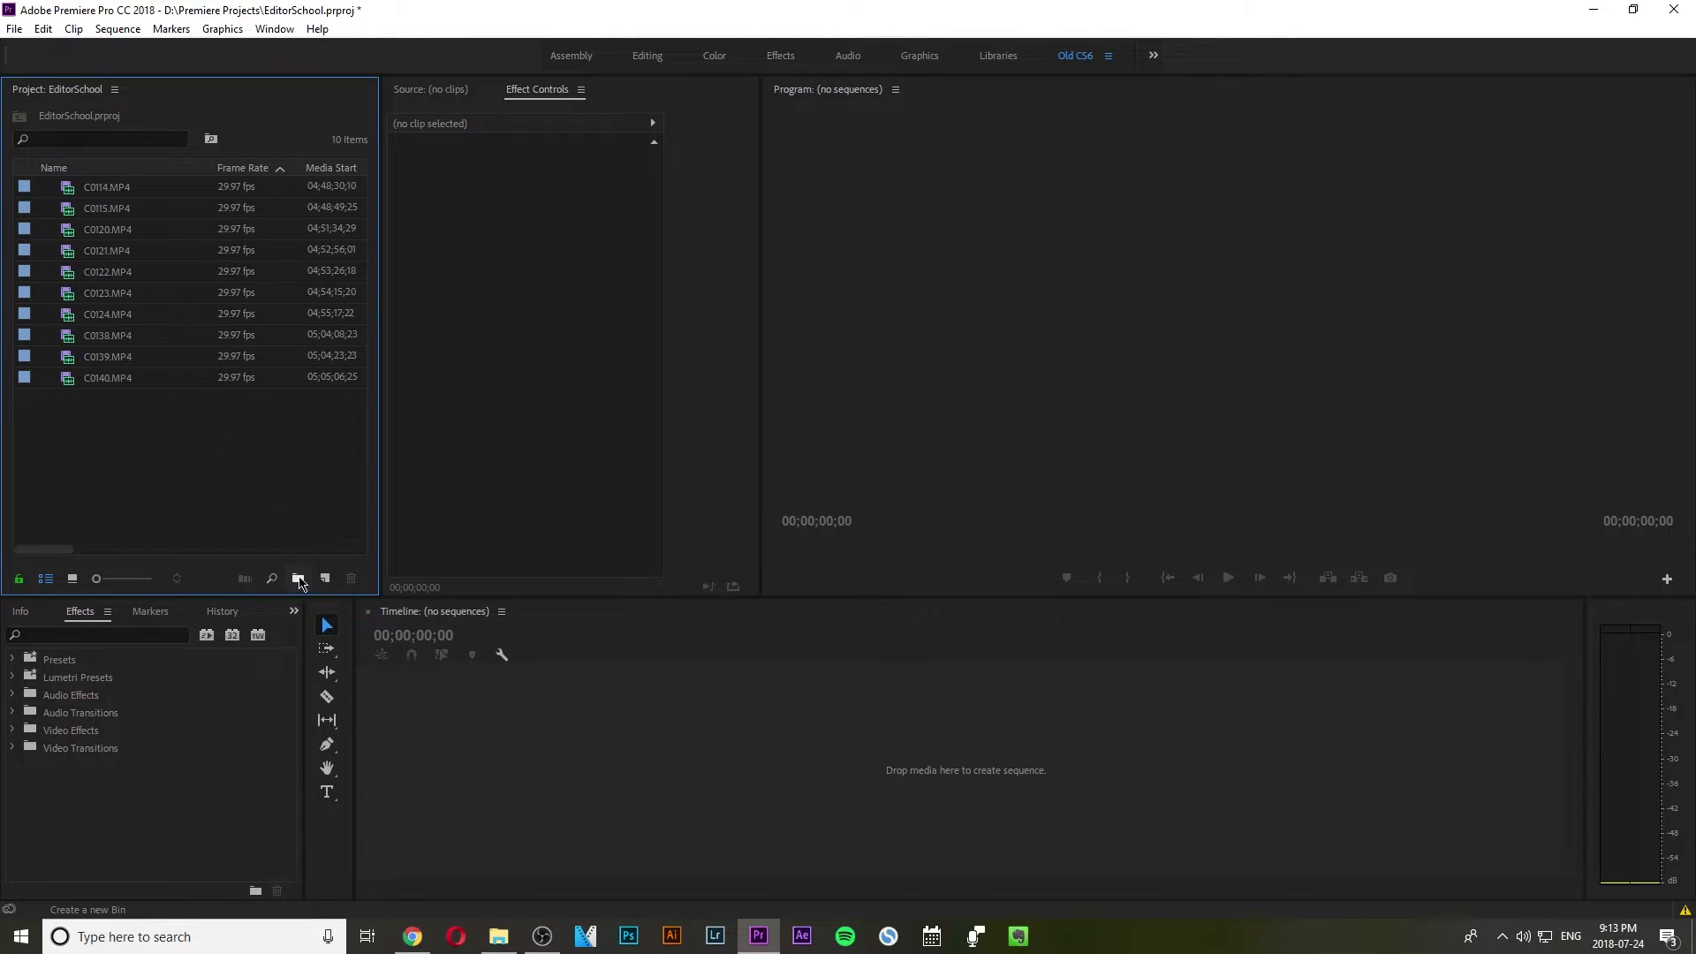
Create a new bin in the project and name it Training Clips.
left_click(299, 579)
type("Training Clips")
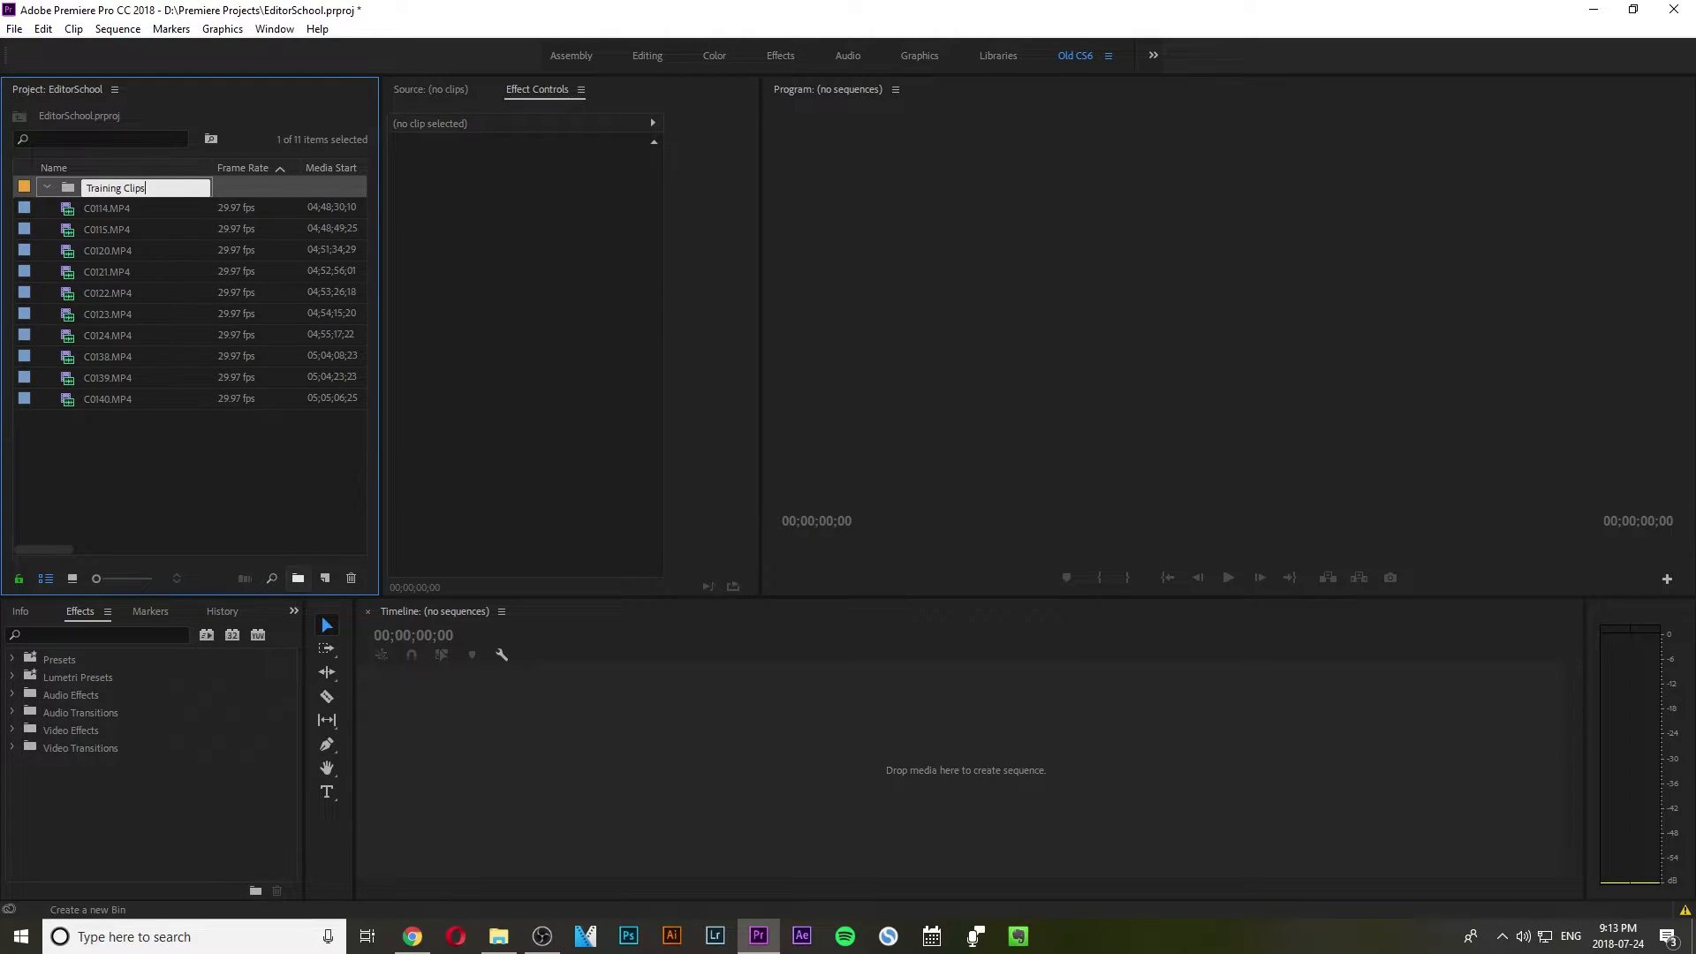
key("Return")
Select all the imported clips except the bin itself and move them into the Training Clips bin.
left_click(174, 418)
key("ctrl+a")
left_click(120, 193, "ctrl")
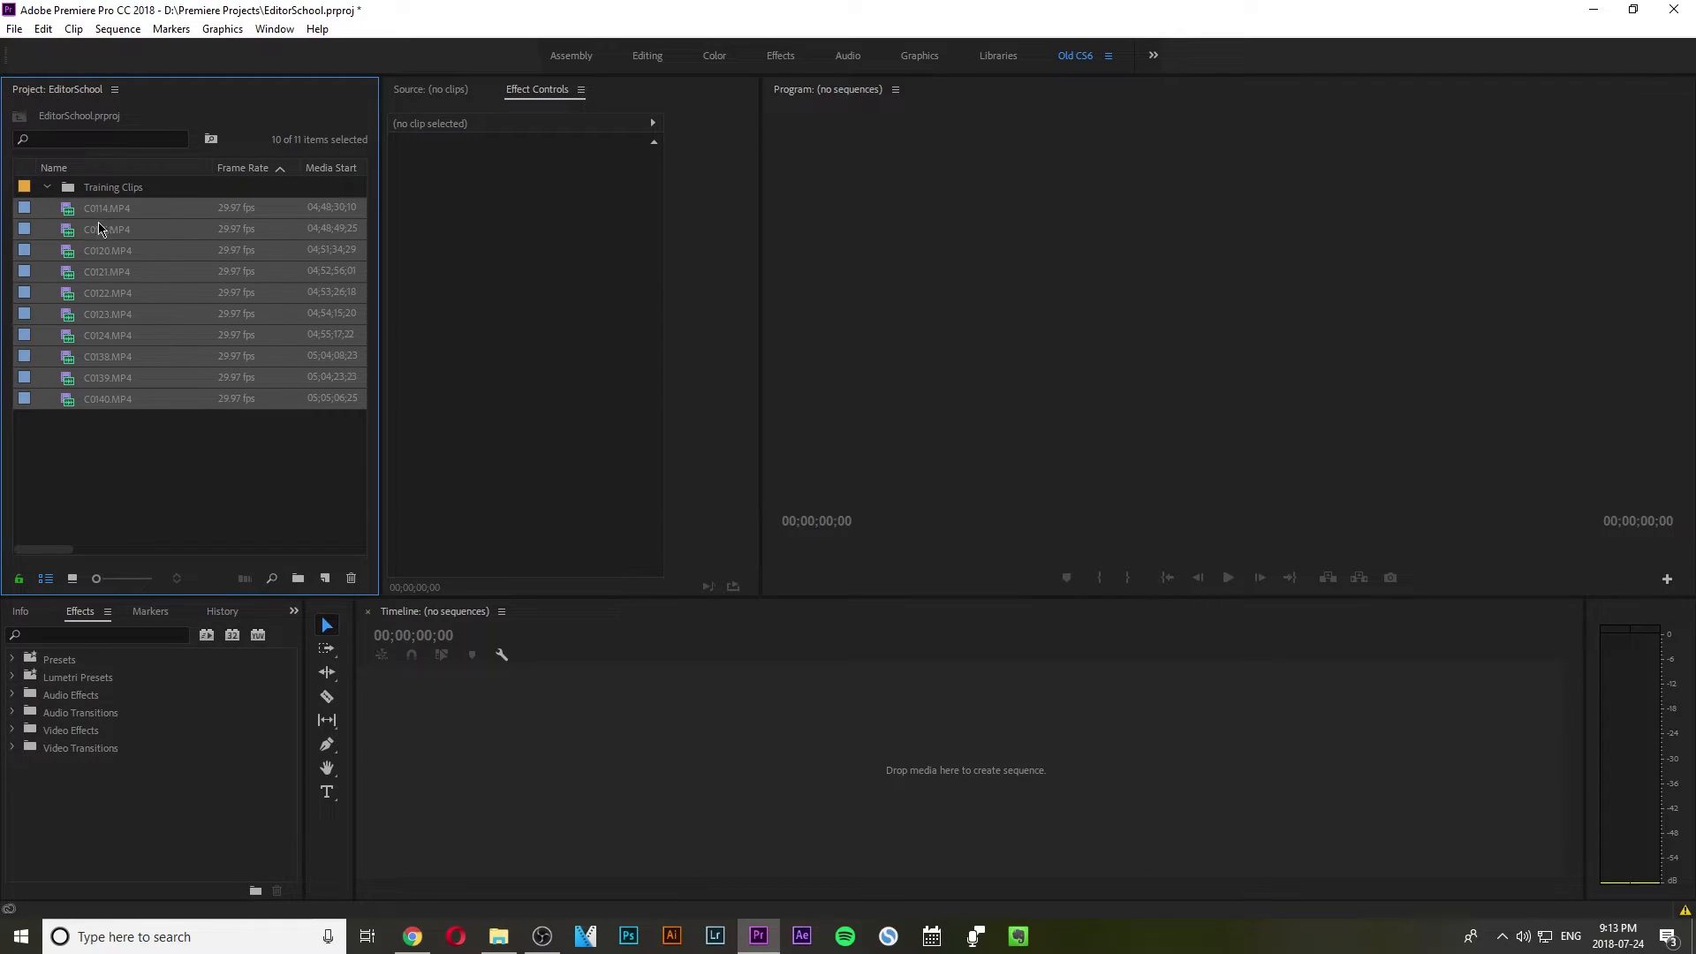
left_click_drag(118, 205, 111, 188)
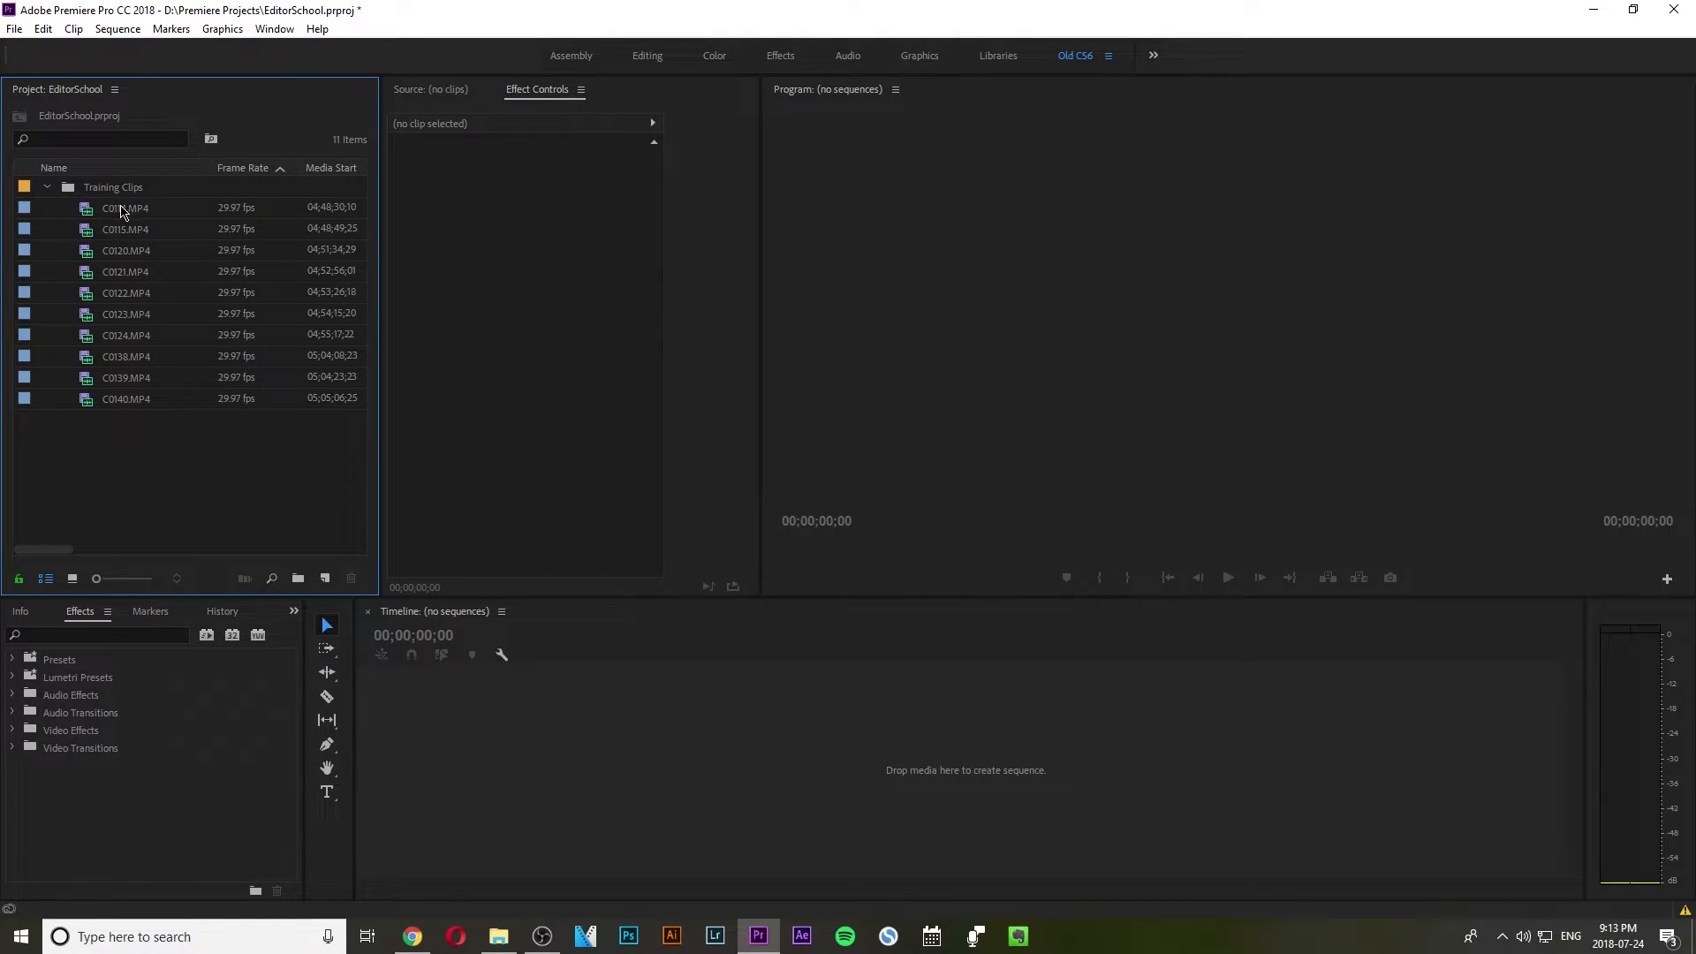
double_click(122, 209)
left_click(126, 209)
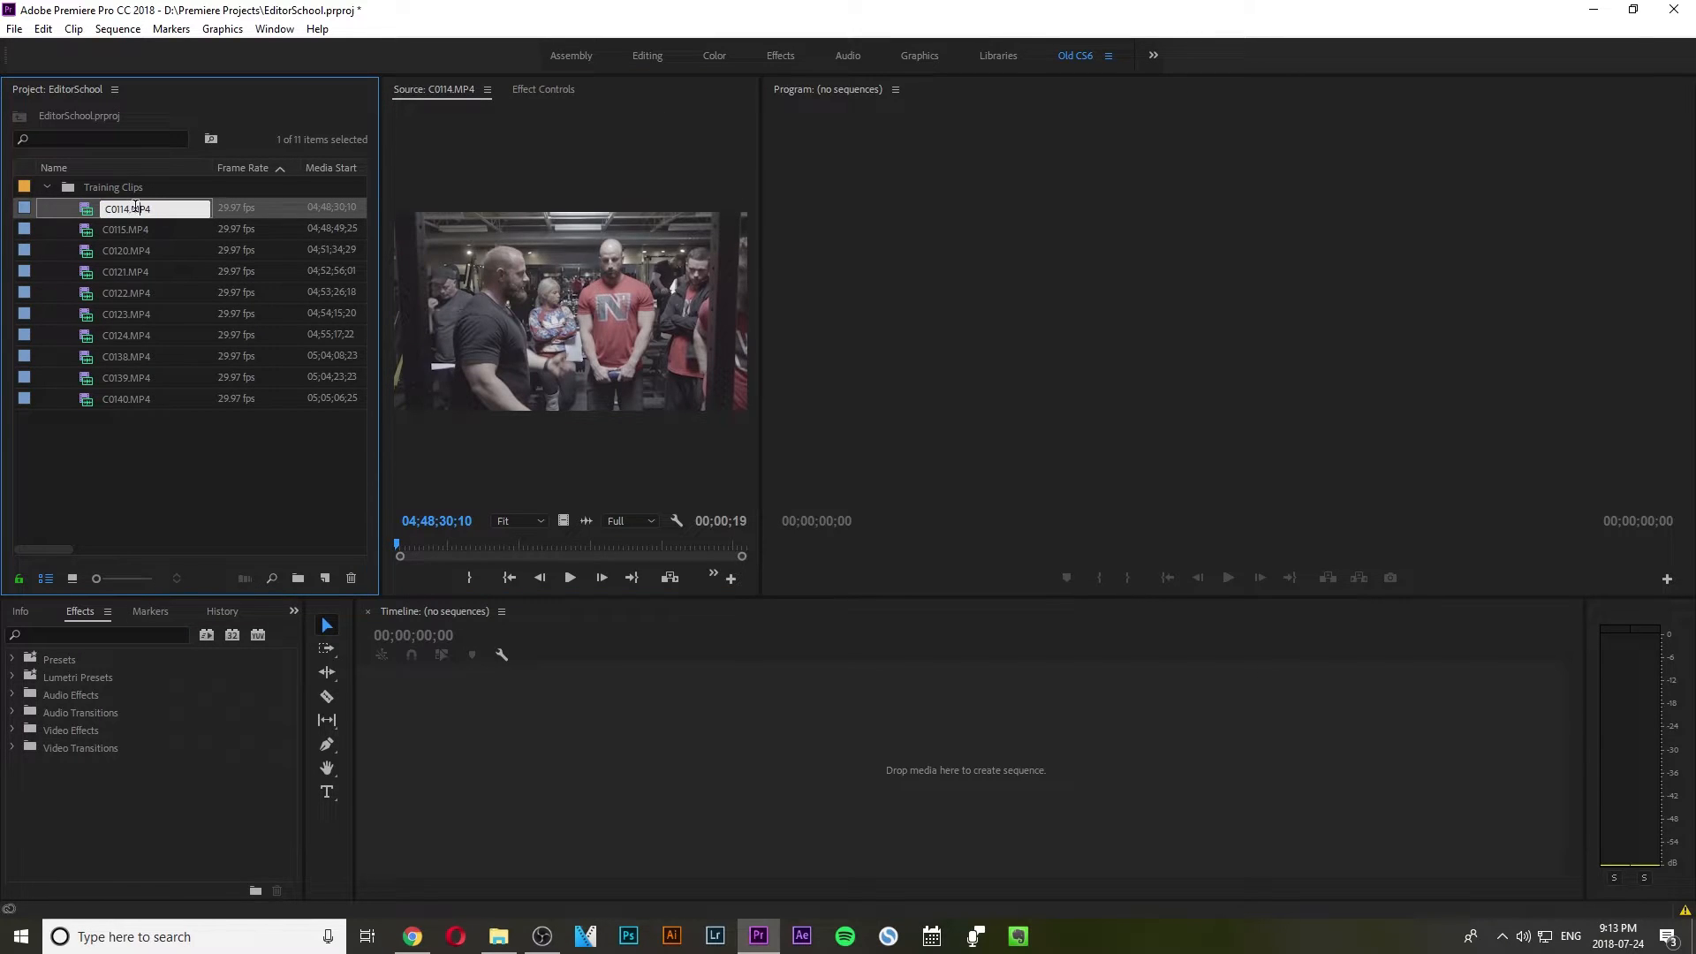
left_click(163, 450)
right_click(122, 214)
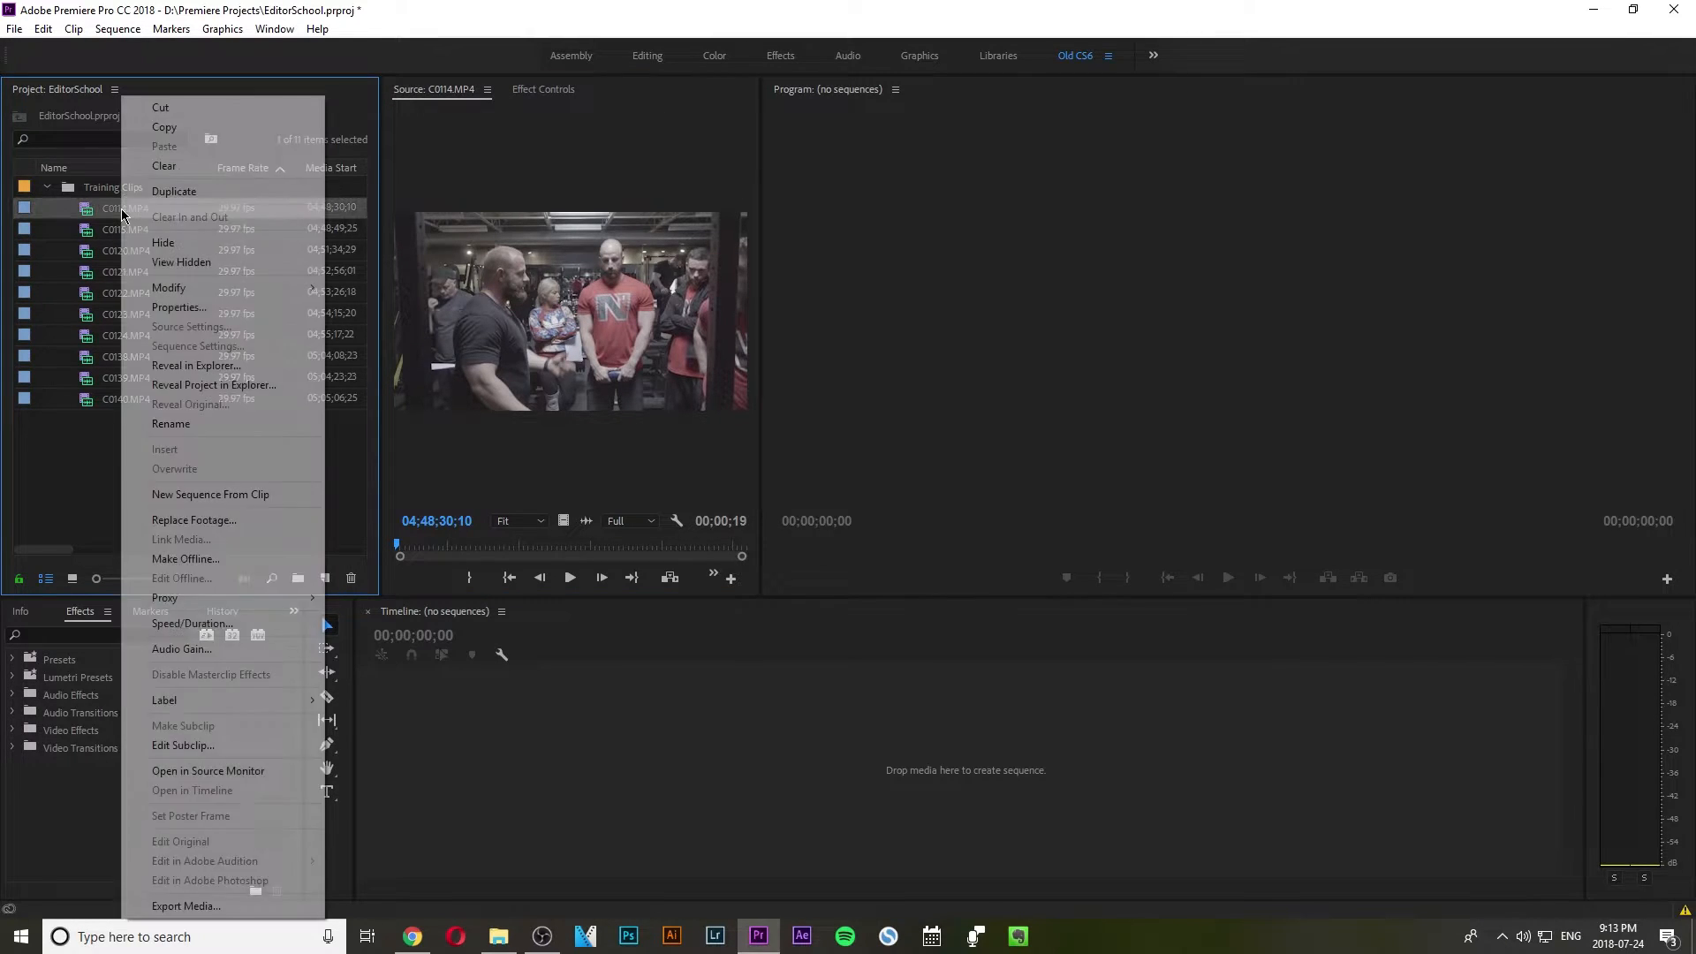
left_click(106, 443)
right_click(129, 230)
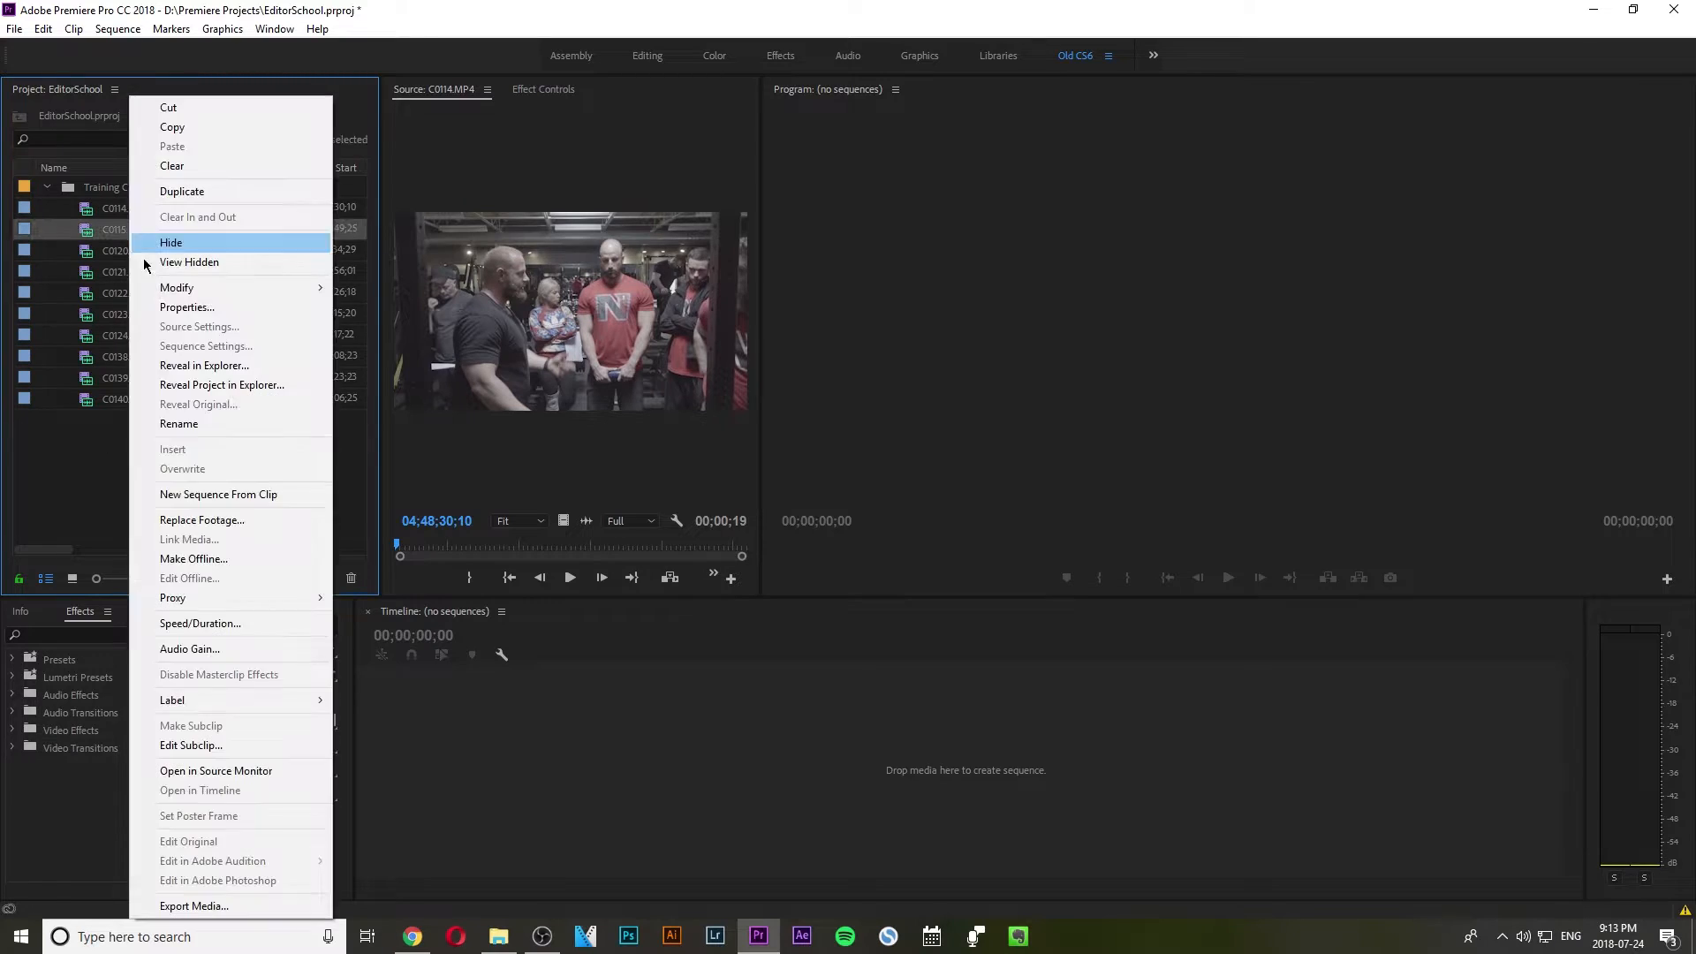
left_click(122, 275)
left_click(153, 272)
key("Escape")
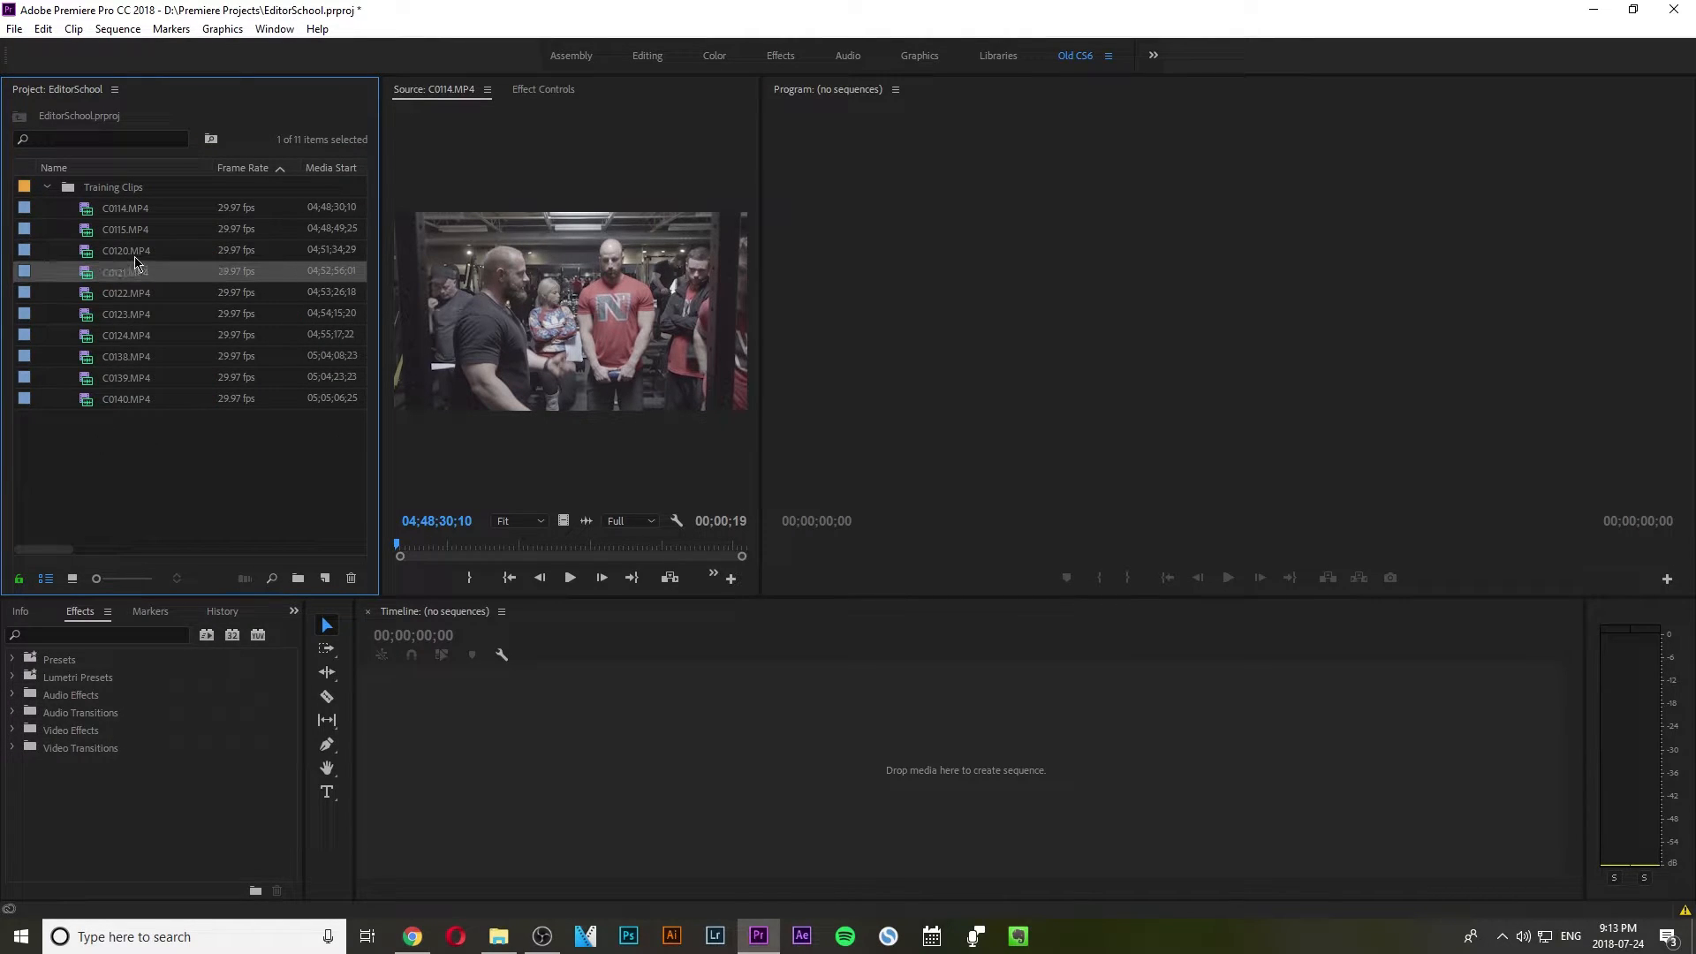
left_click(130, 253)
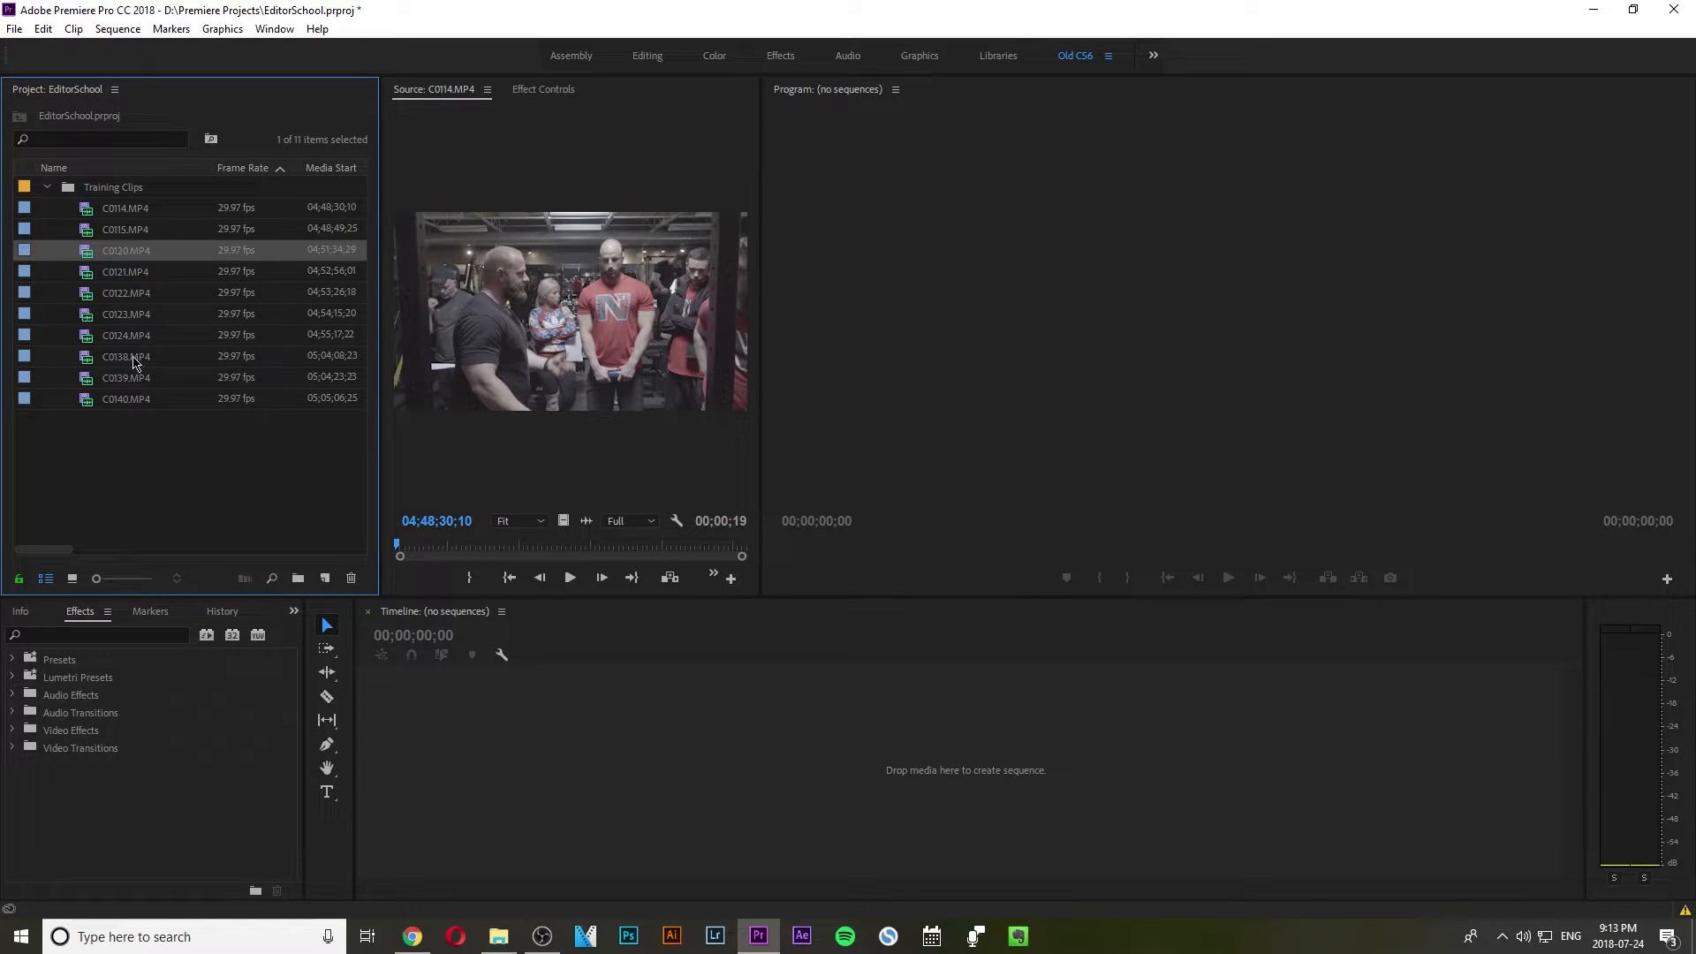
key("Return")
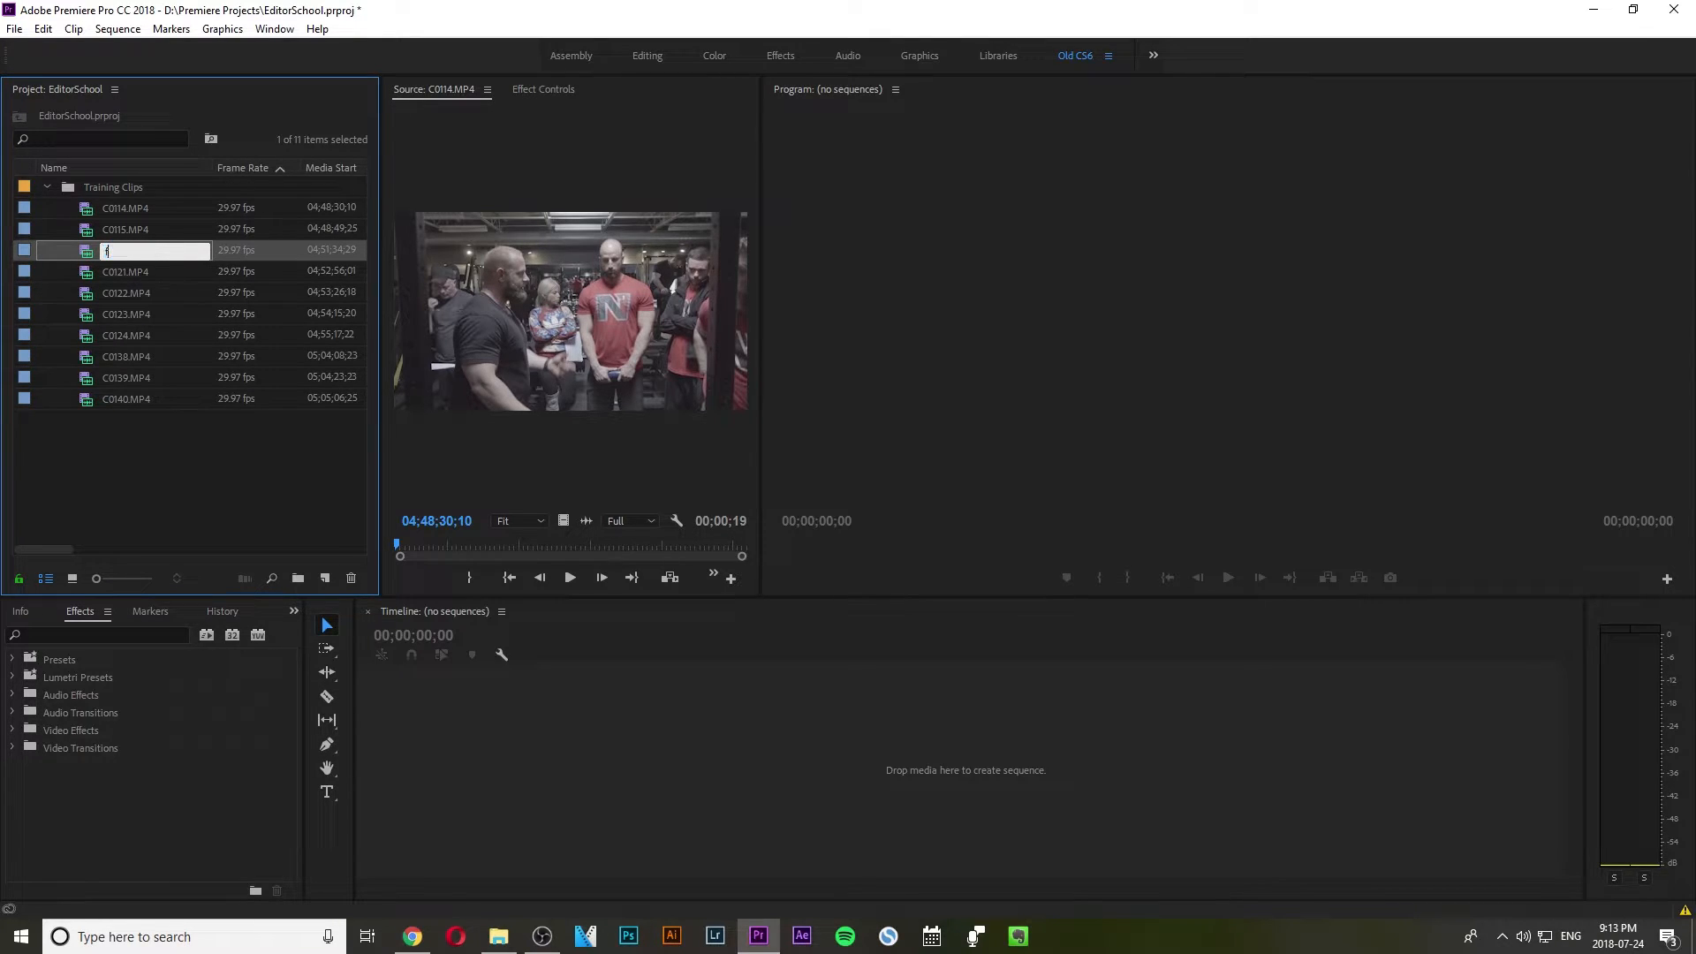
key("Escape")
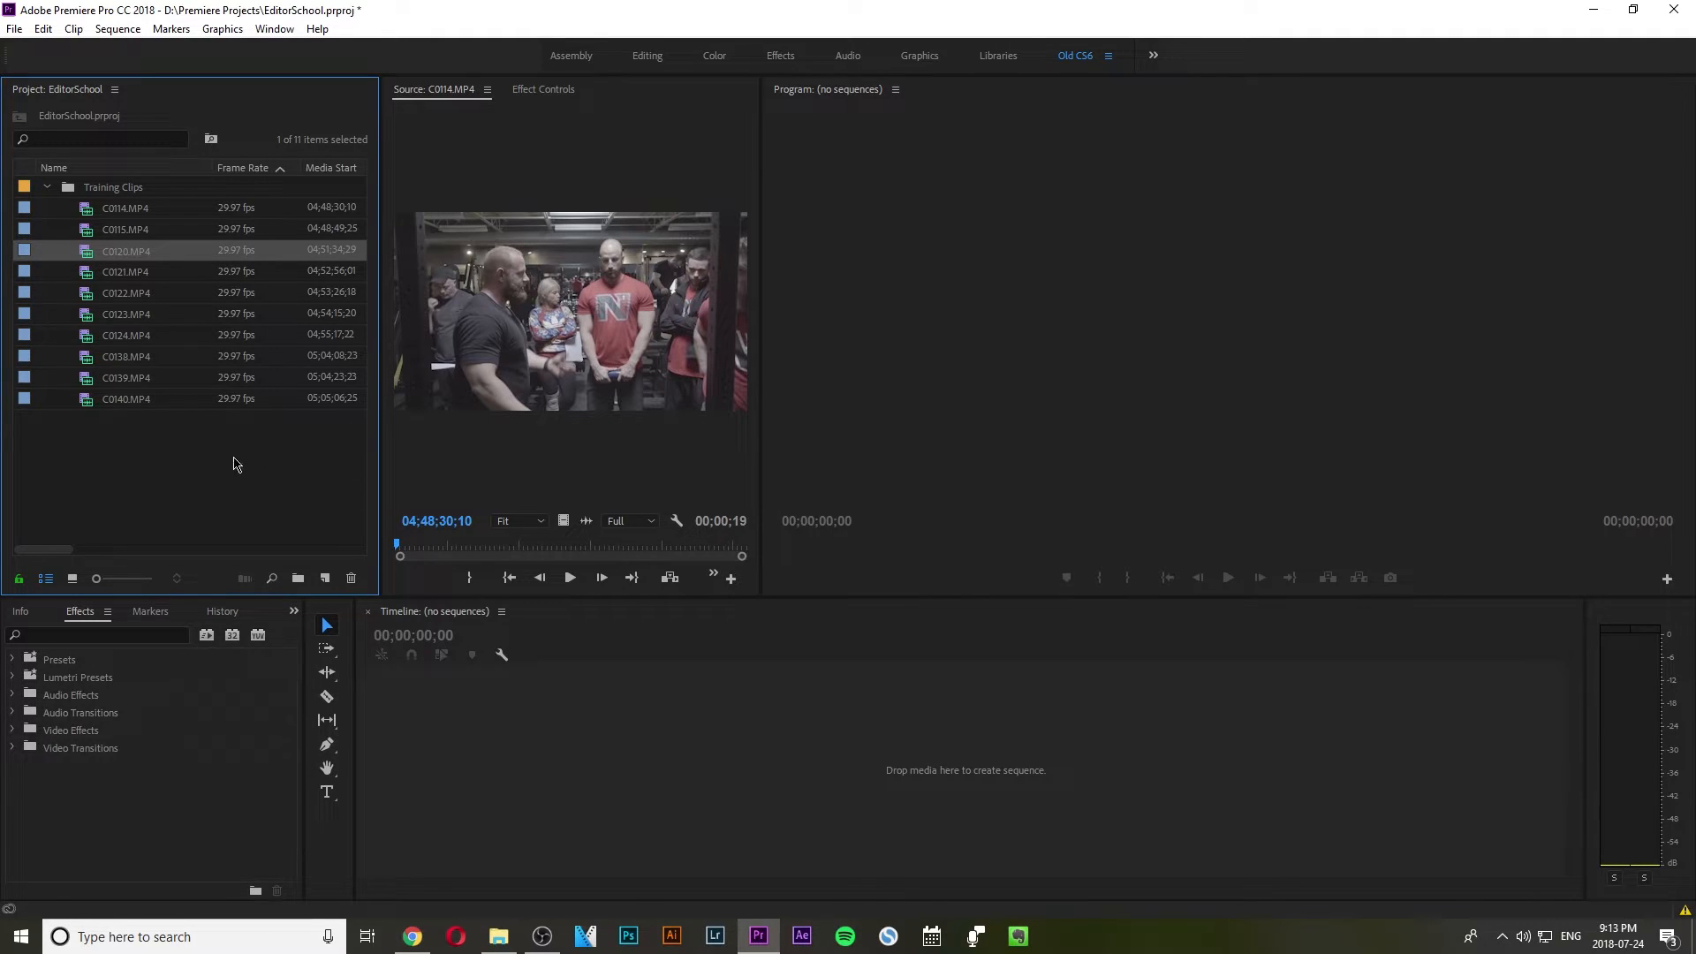
left_click(186, 470)
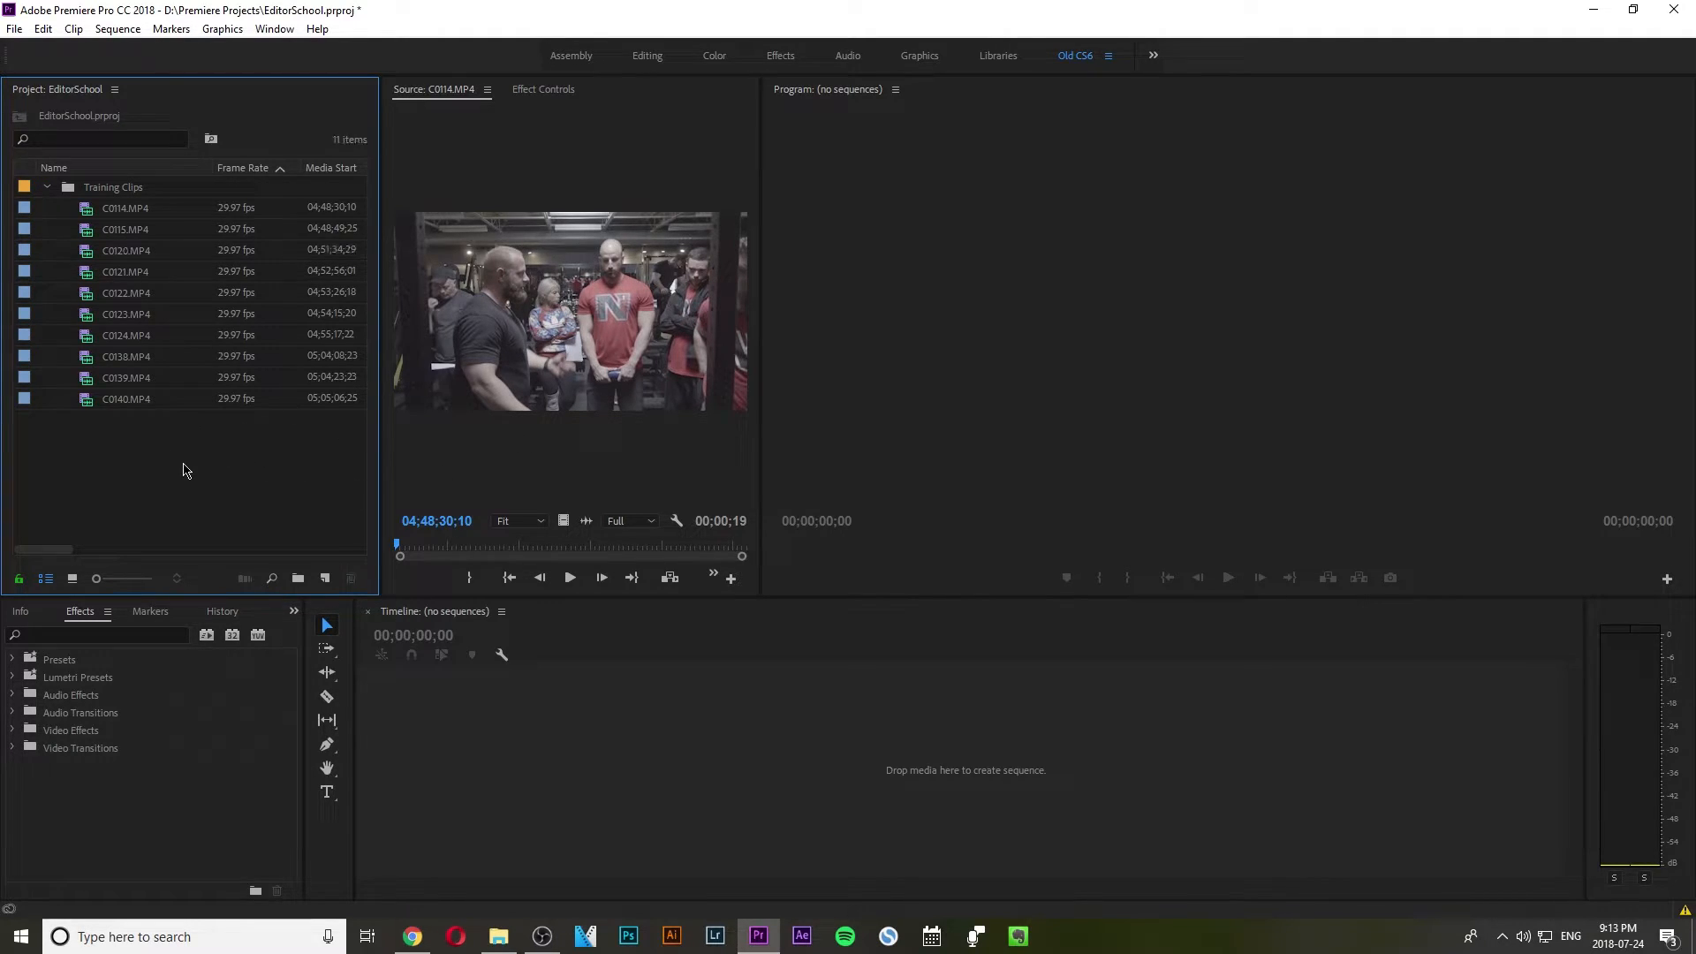
Open the clips C0114.MP4 and C0115.MP4 in the Source Monitor and scrub through the footage.
double_click(137, 316)
double_click(116, 215)
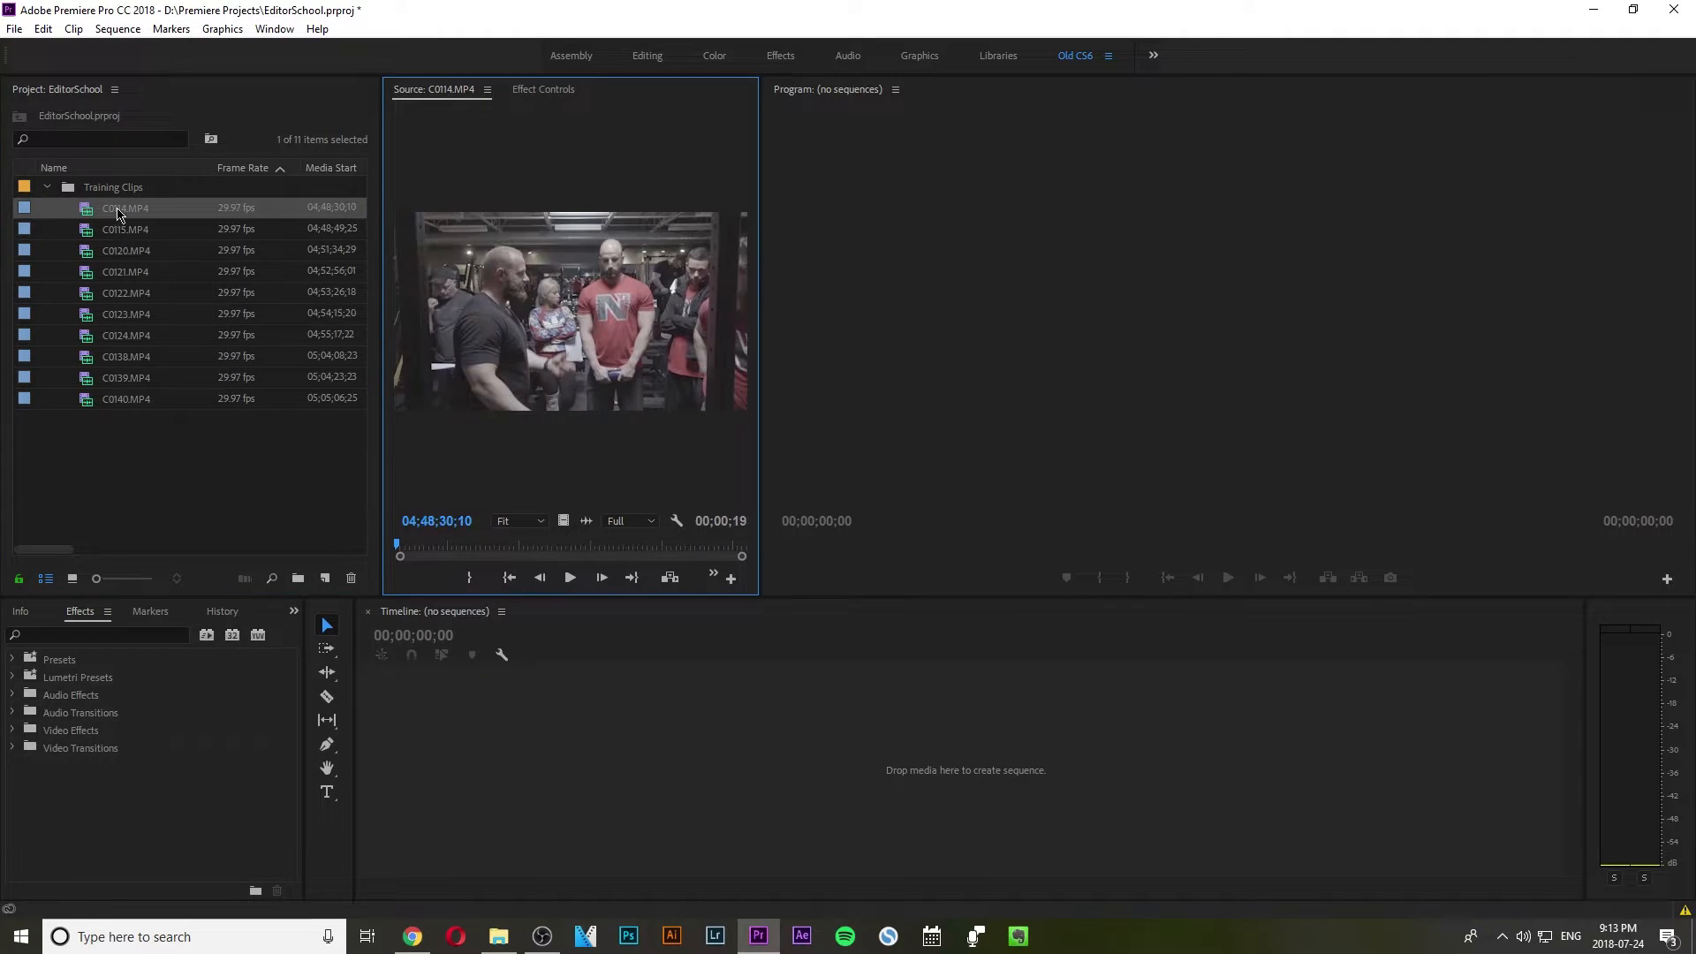
double_click(123, 229)
left_click_drag(413, 552, 680, 551)
Open C0120.MP4 in the Source Monitor and mark In at 04;51;39;21 and Out at 04;51;51;19.
double_click(119, 252)
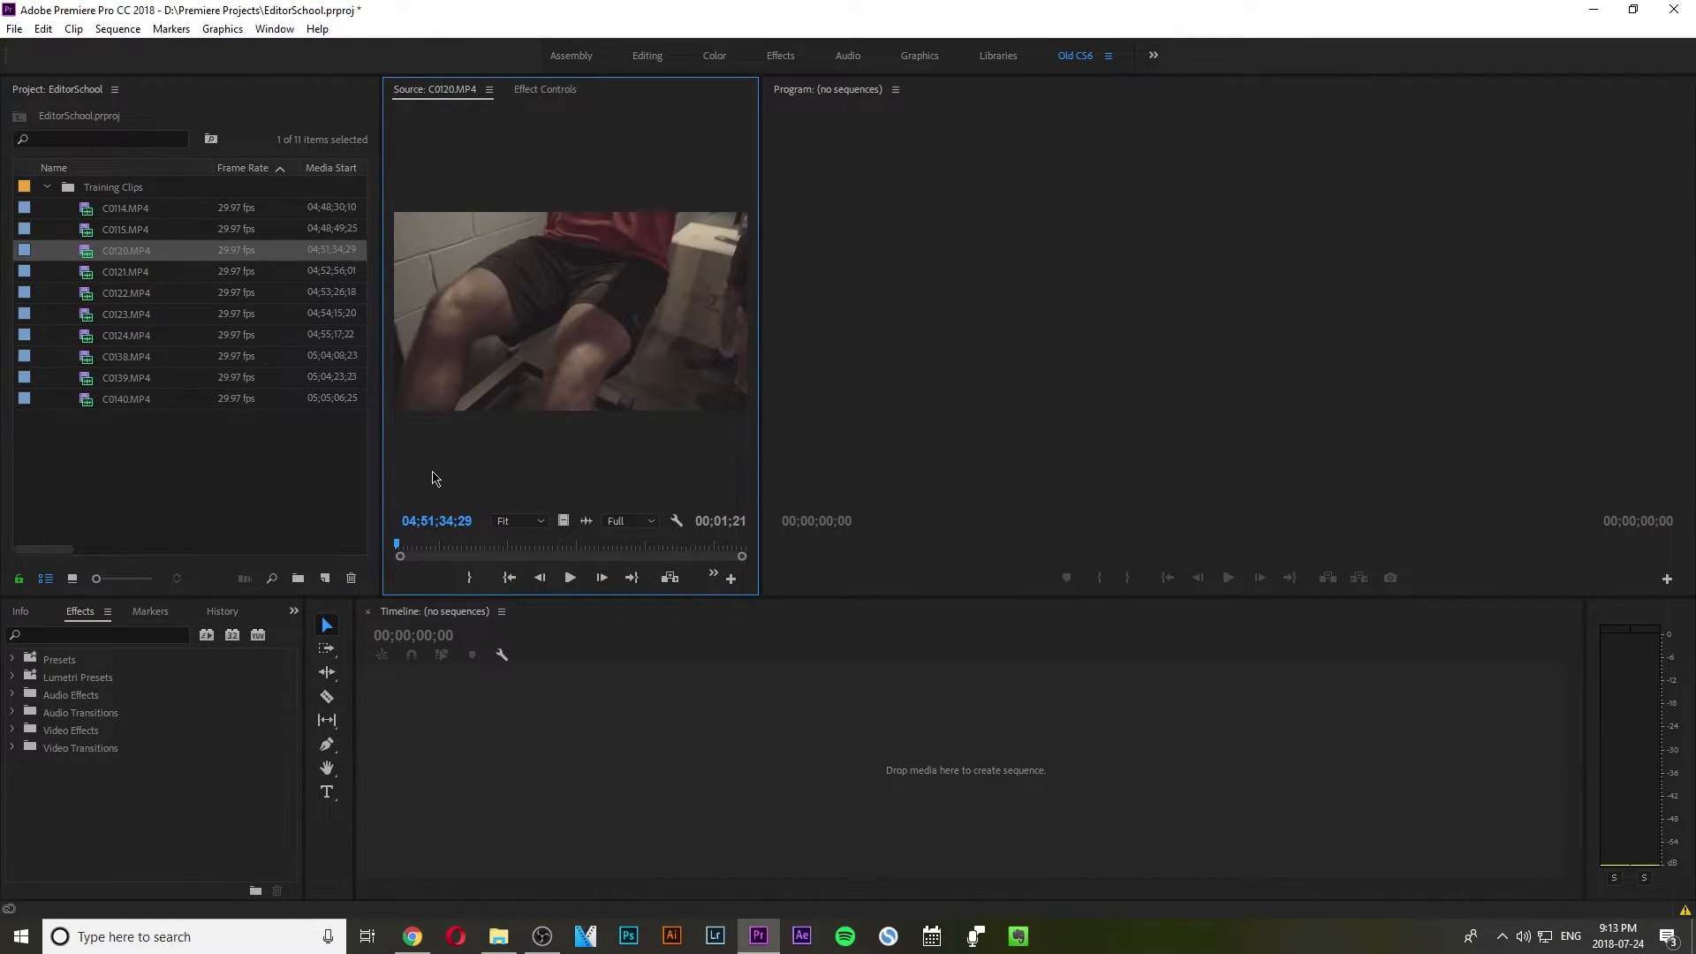
left_click_drag(485, 545, 419, 552)
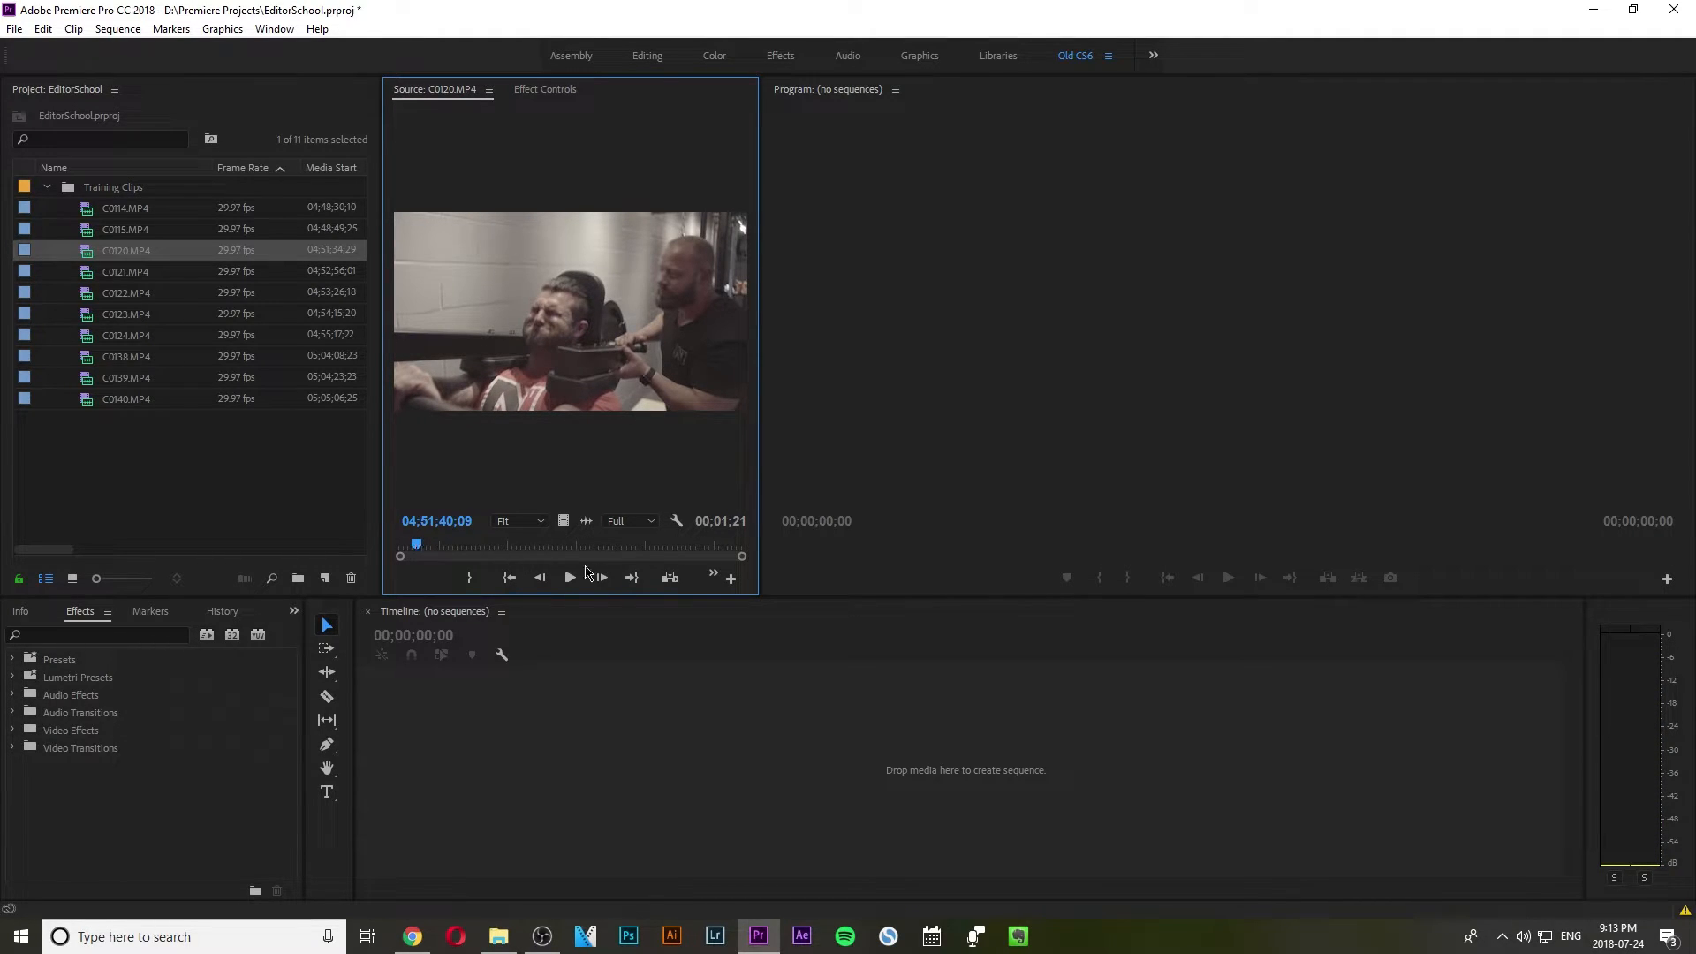
left_click_drag(420, 548, 419, 549)
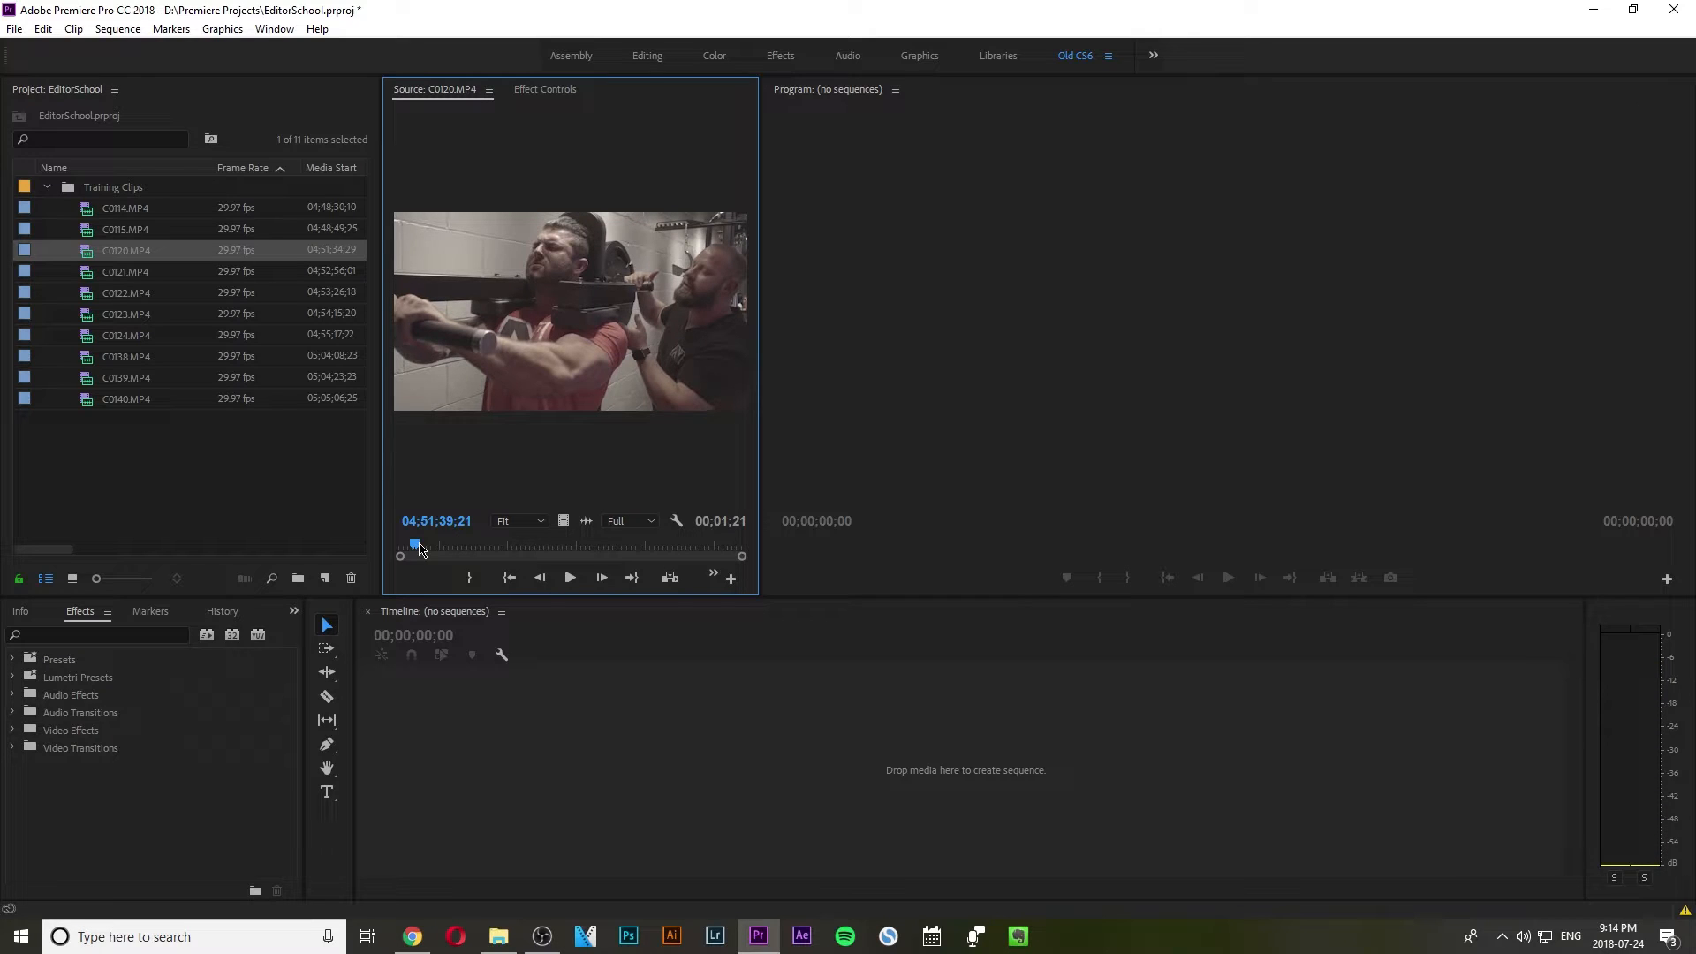
key("i")
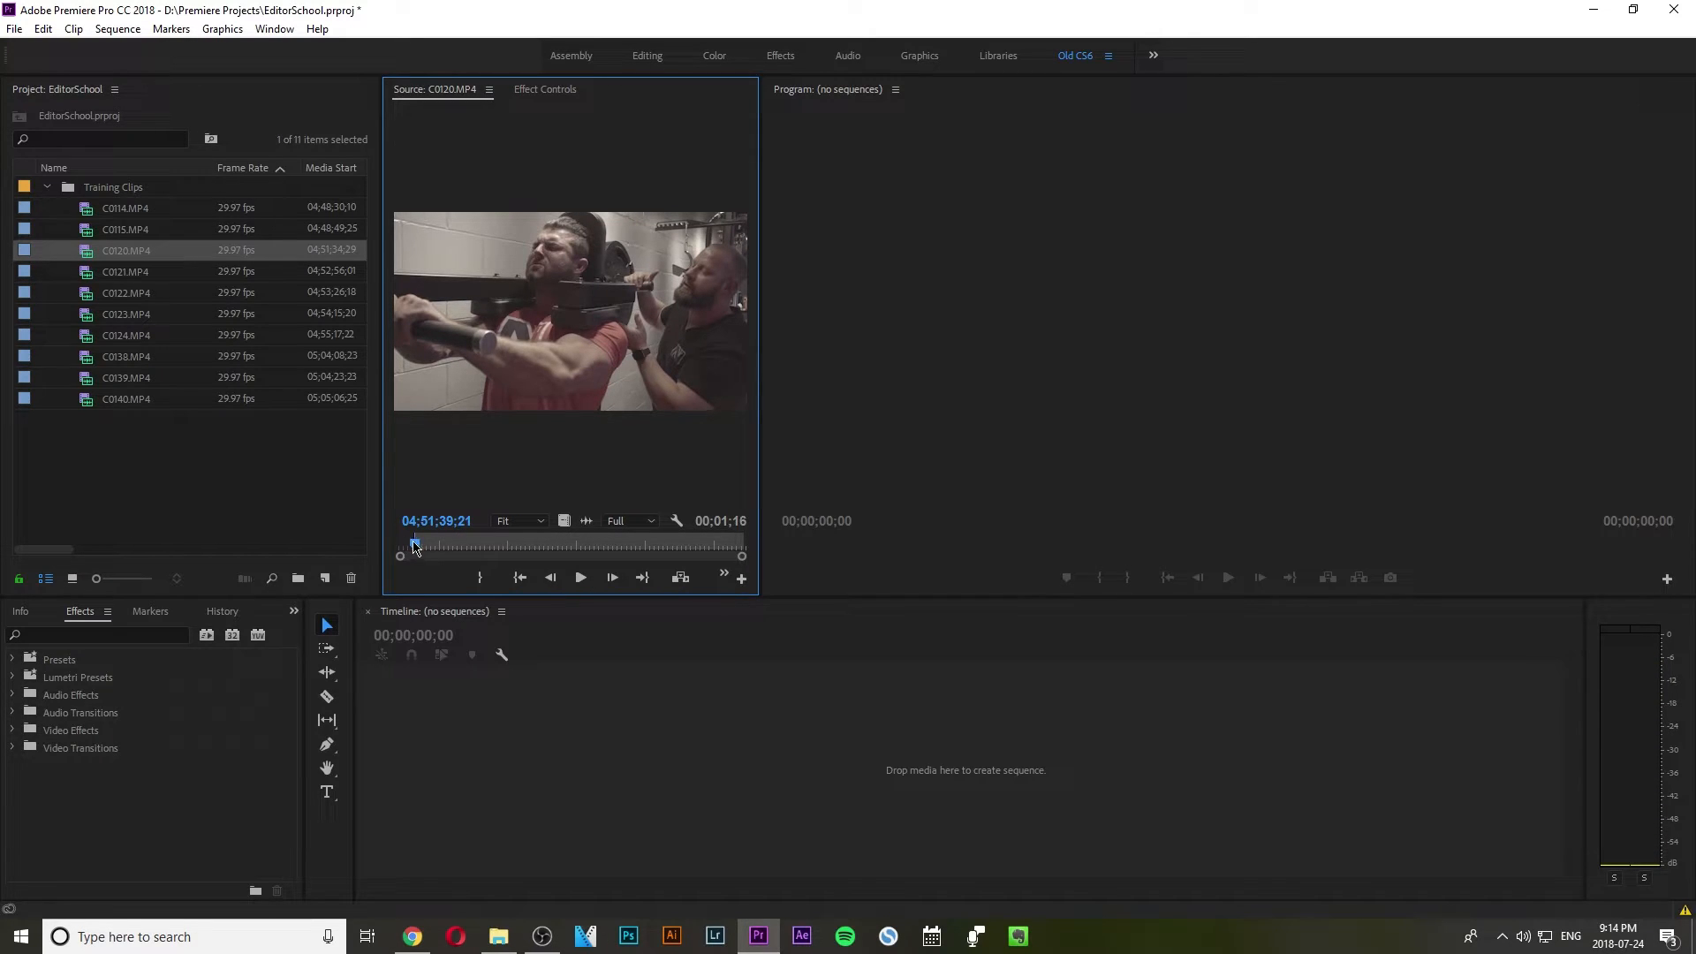
left_click_drag(419, 550, 468, 548)
key("o")
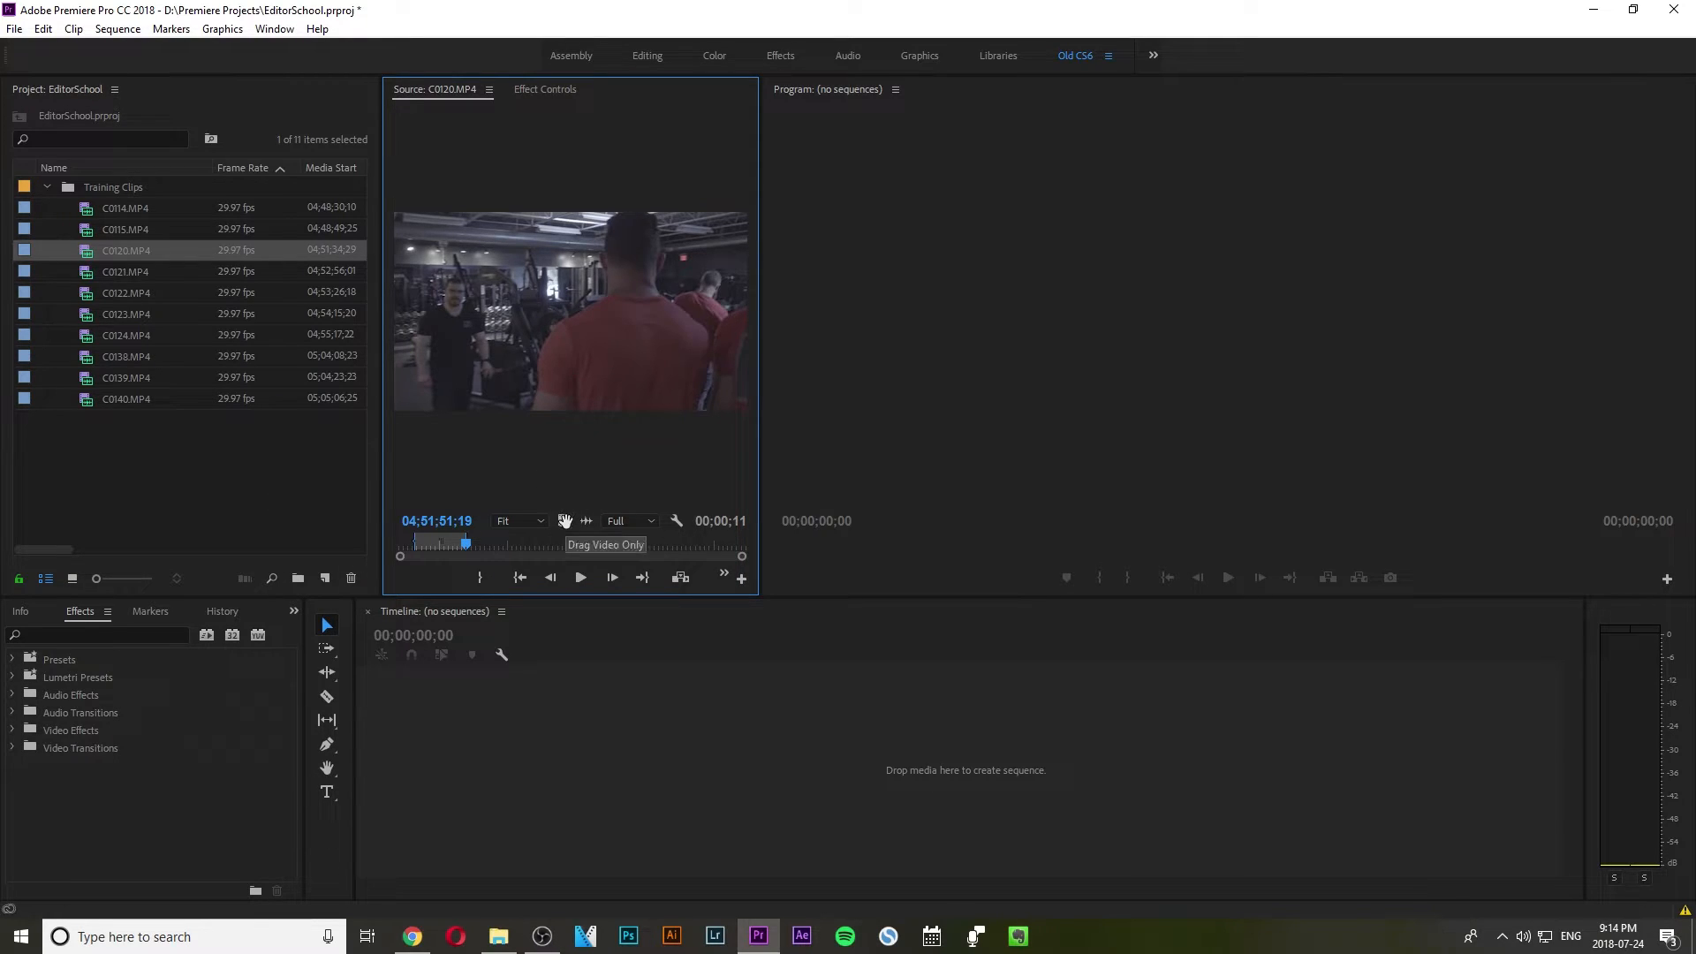
Create a sequence from the marked section of C0120.MP4 with video and audio, and scrub it to 00;00;06;06.
mouse_move(565, 521)
left_mouse_down()
mouse_move(468, 735)
mouse_move(568, 521)
left_mouse_up()
left_click_drag(568, 688, 586, 593)
left_click_drag(548, 537, 396, 735)
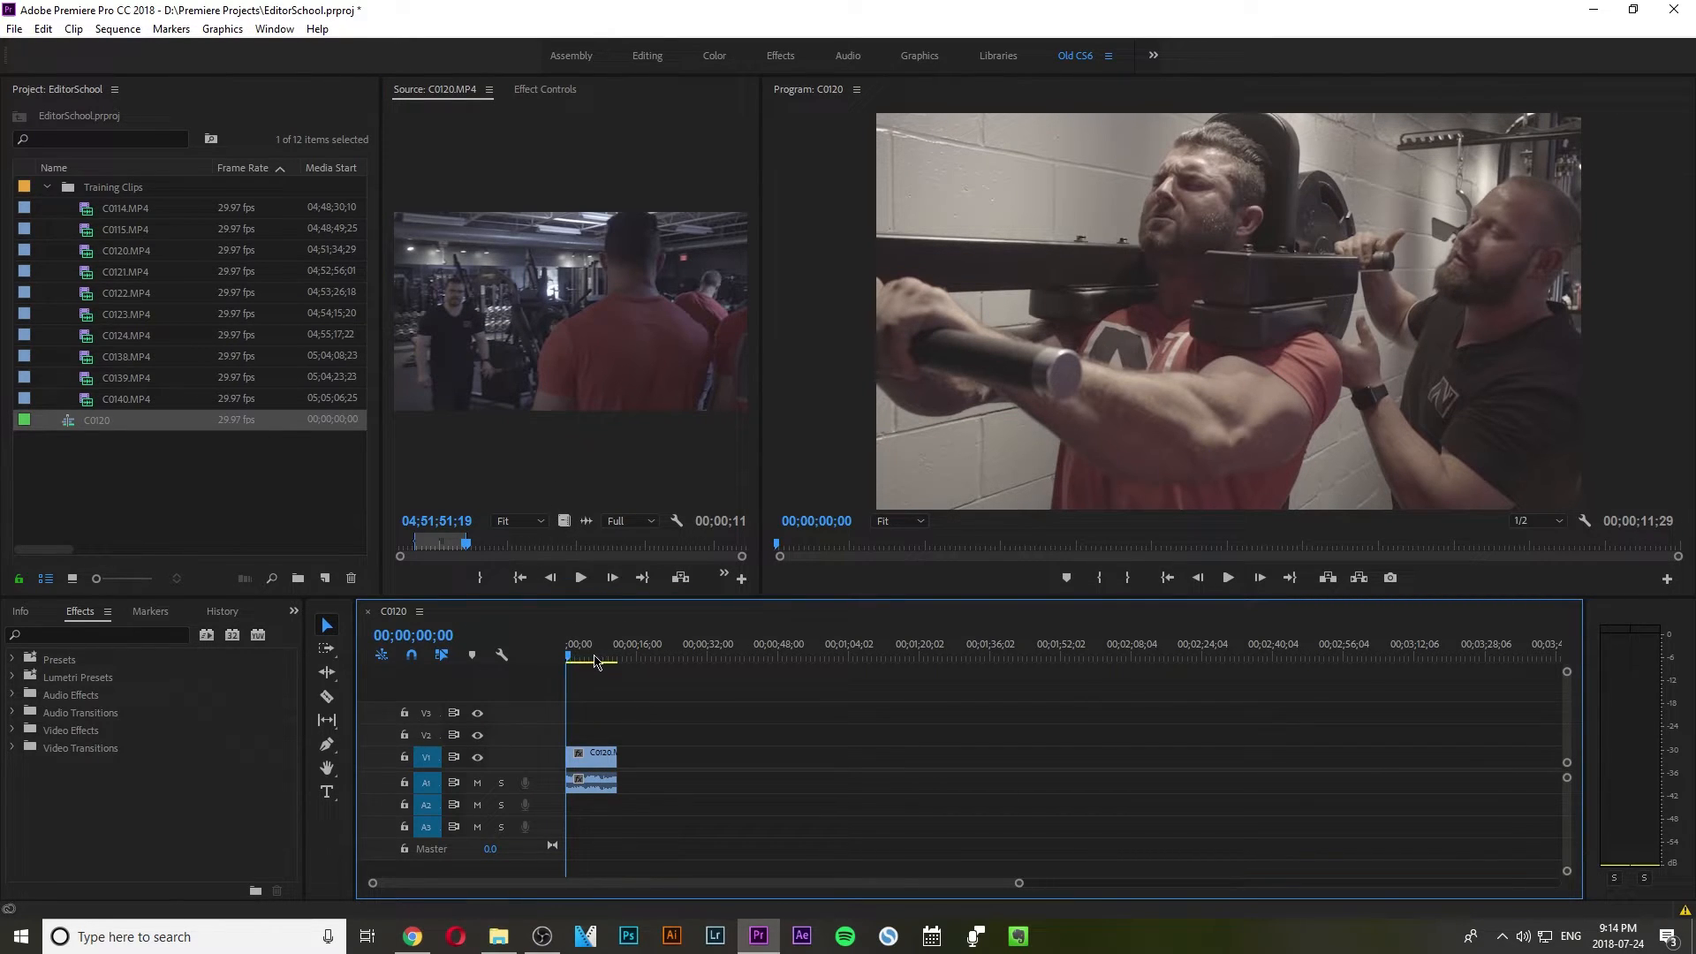
left_click_drag(569, 662, 592, 661)
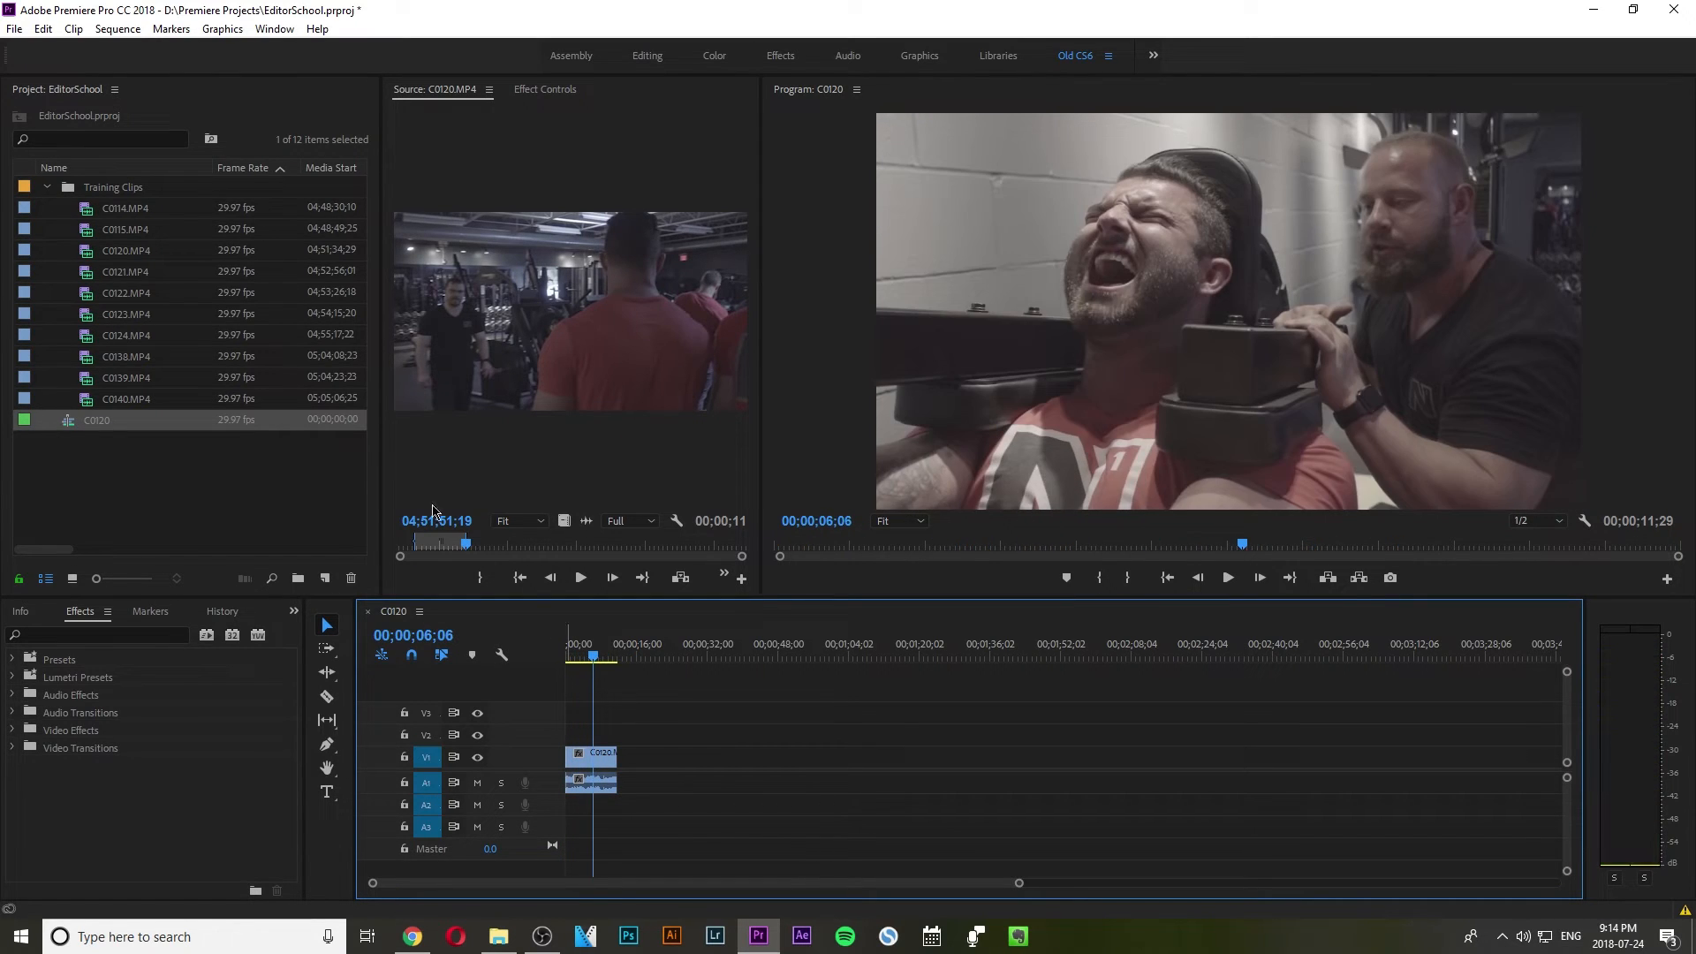
Mark an In point at 04;55;25;04 in C0124.MP4 and place the clip directly after C0120 on V1 and A1.
double_click(126, 335)
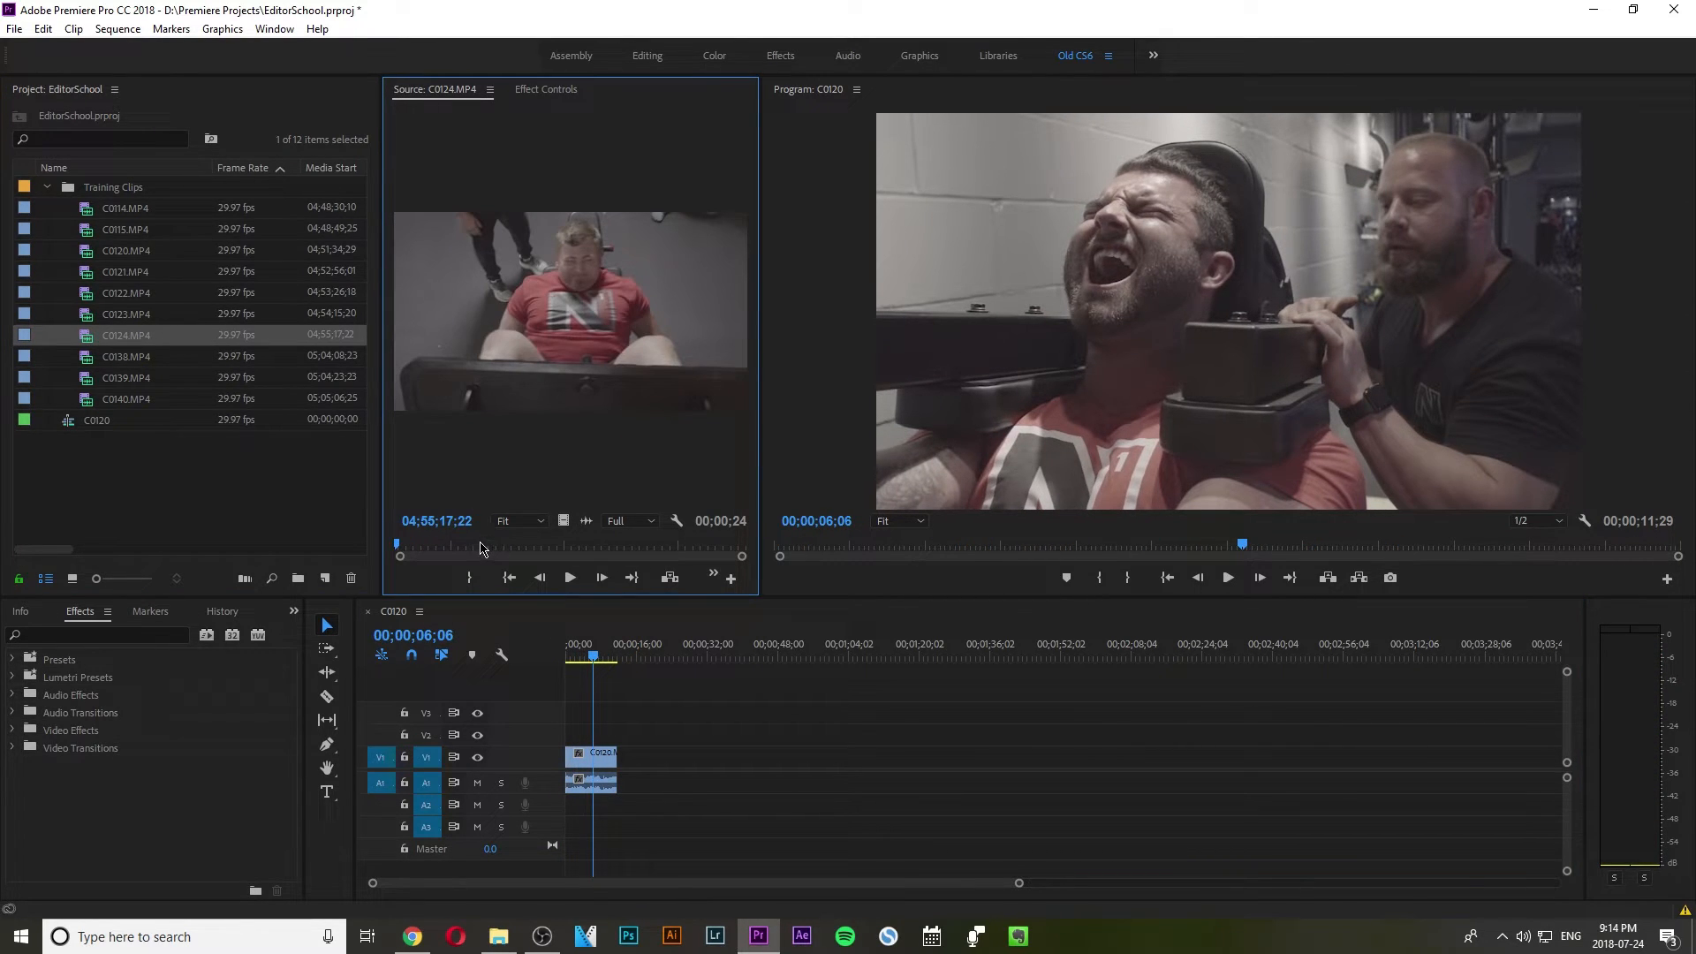
left_click_drag(446, 548, 500, 549)
left_click_drag(566, 394, 653, 759)
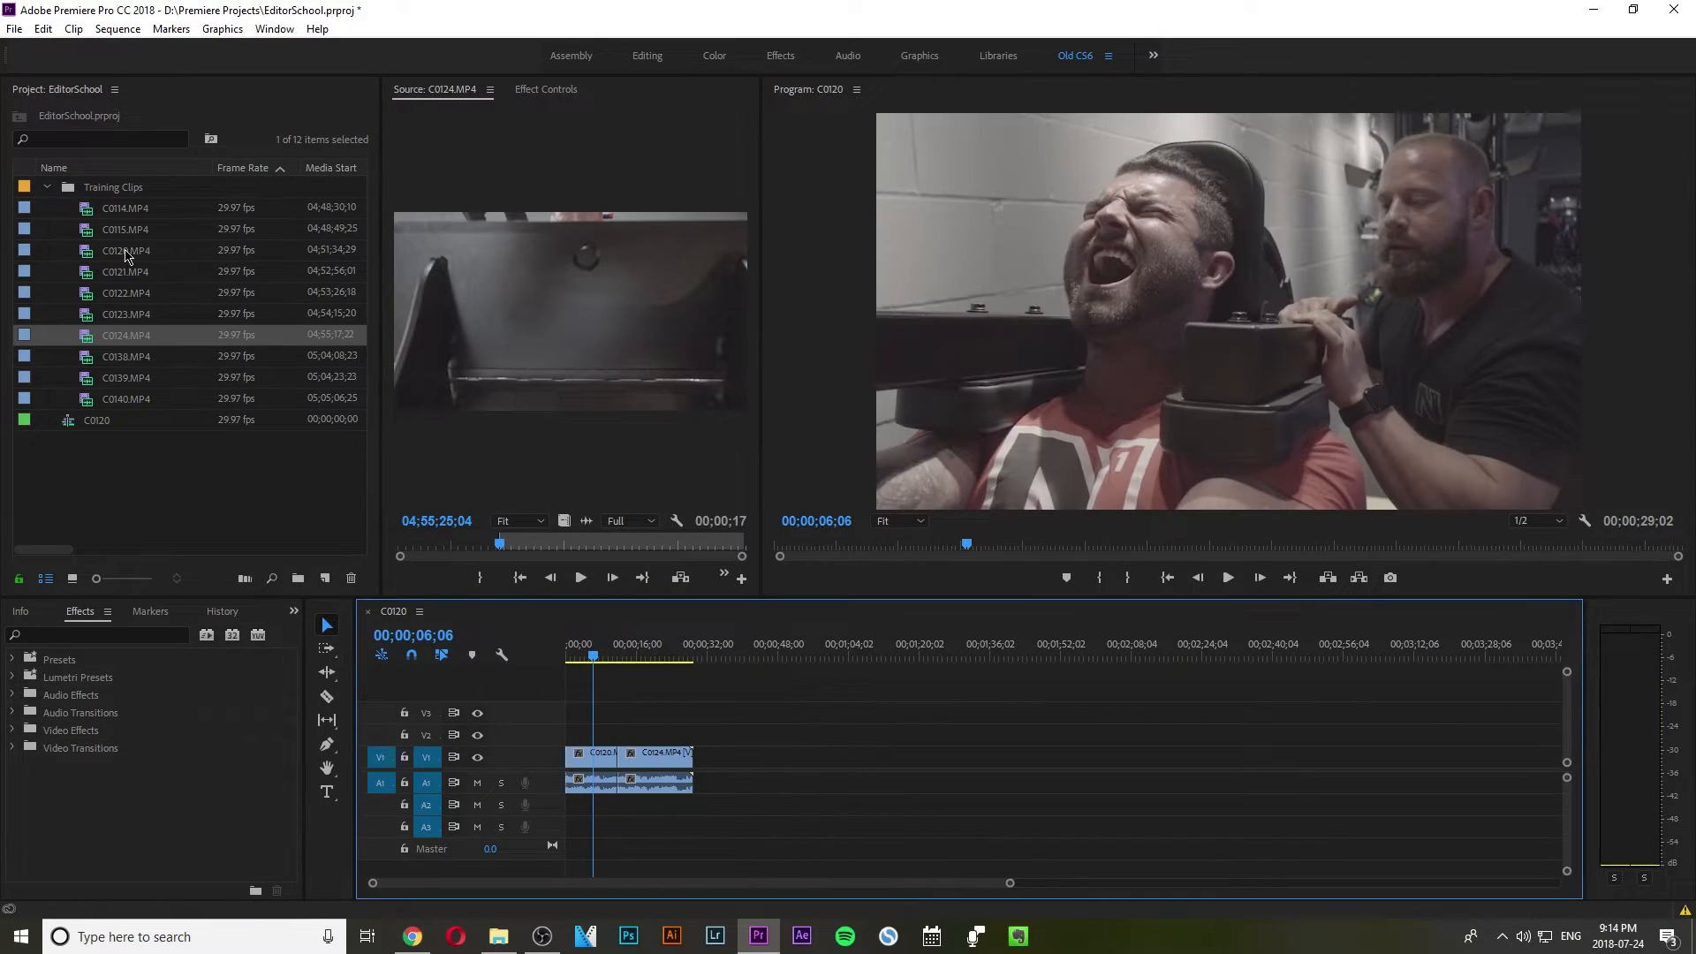
Open C0122.MP4 in the Source Monitor and mark its Out point at 04;54;06;03.
double_click(127, 252)
double_click(132, 293)
left_click(572, 547)
mouse_move(580, 548)
left_mouse_down()
mouse_move(690, 548)
mouse_move(580, 548)
left_mouse_up()
key("u")
left_click(469, 577)
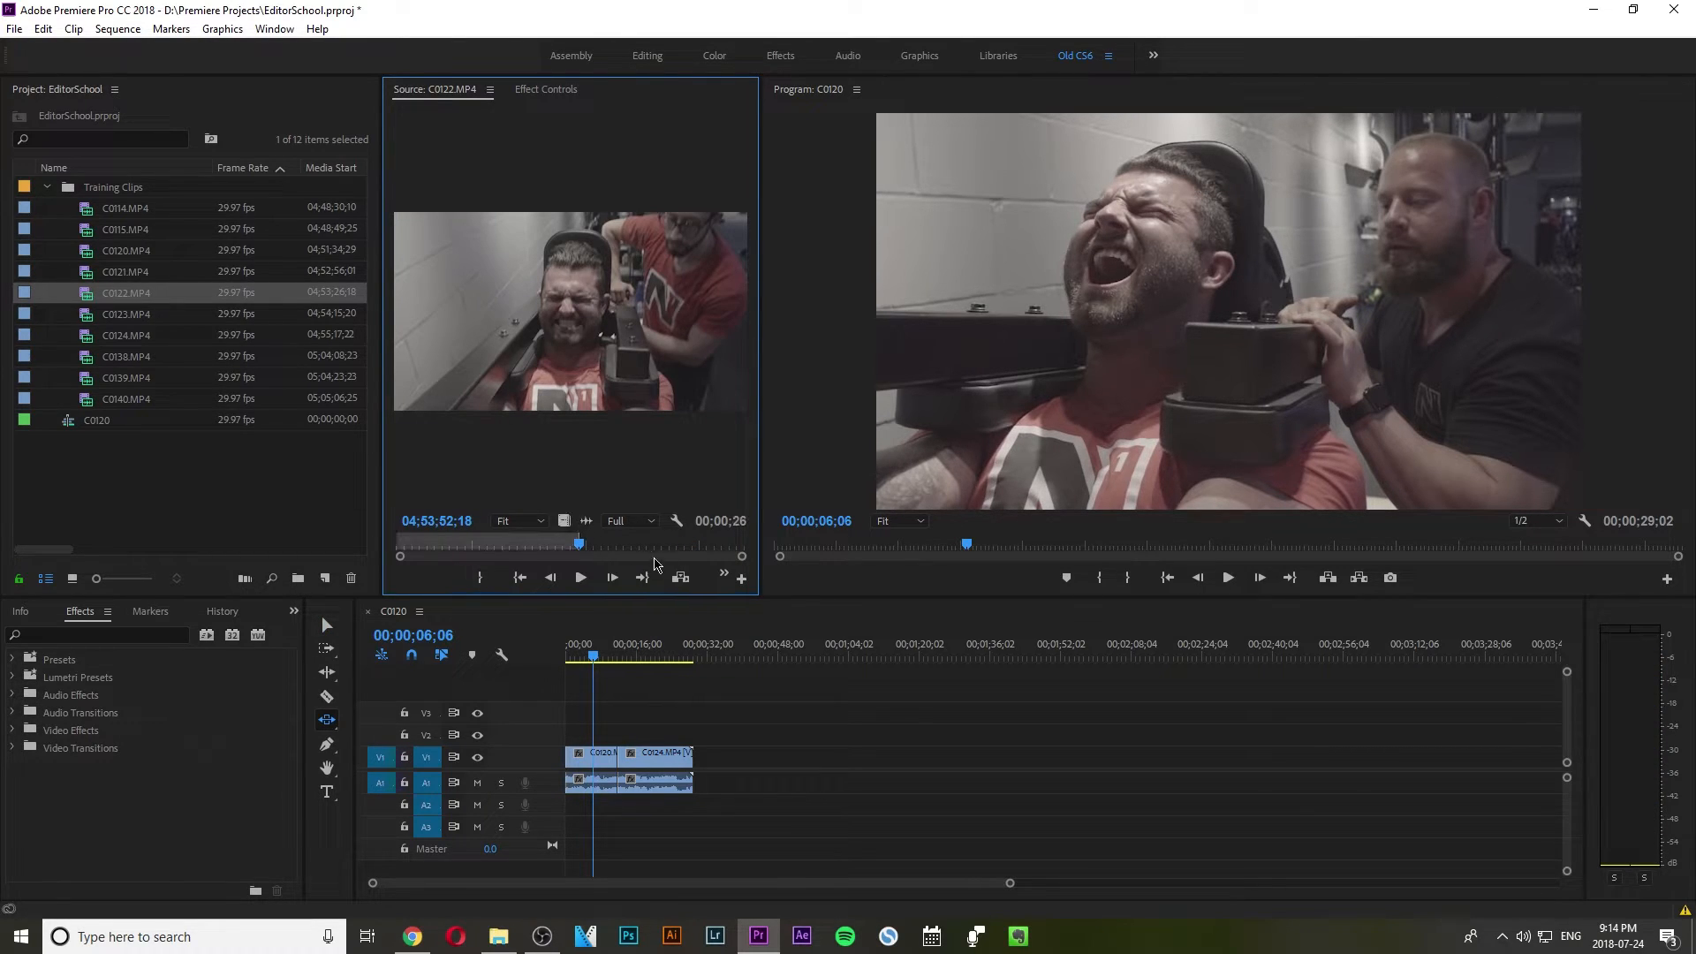
left_click(673, 549)
left_click(486, 581)
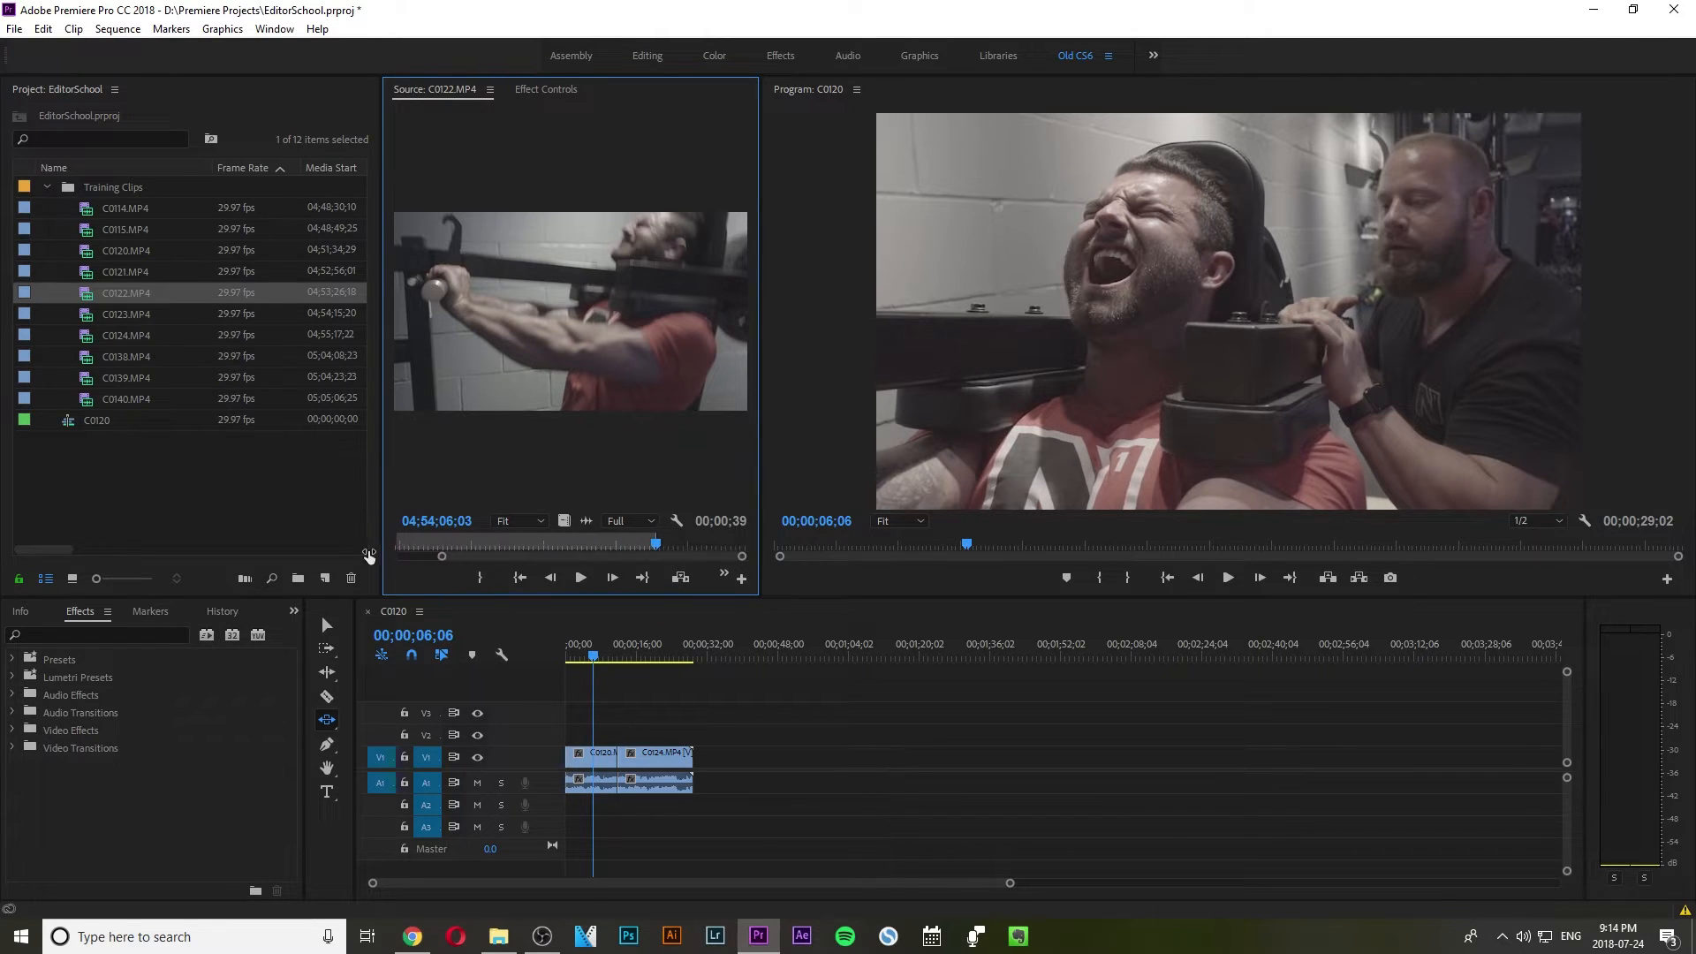
Mark the In point of C0122.MP4 at 04;53;49;00 and place the section directly after C0124 on V1 and A1.
left_click(556, 543)
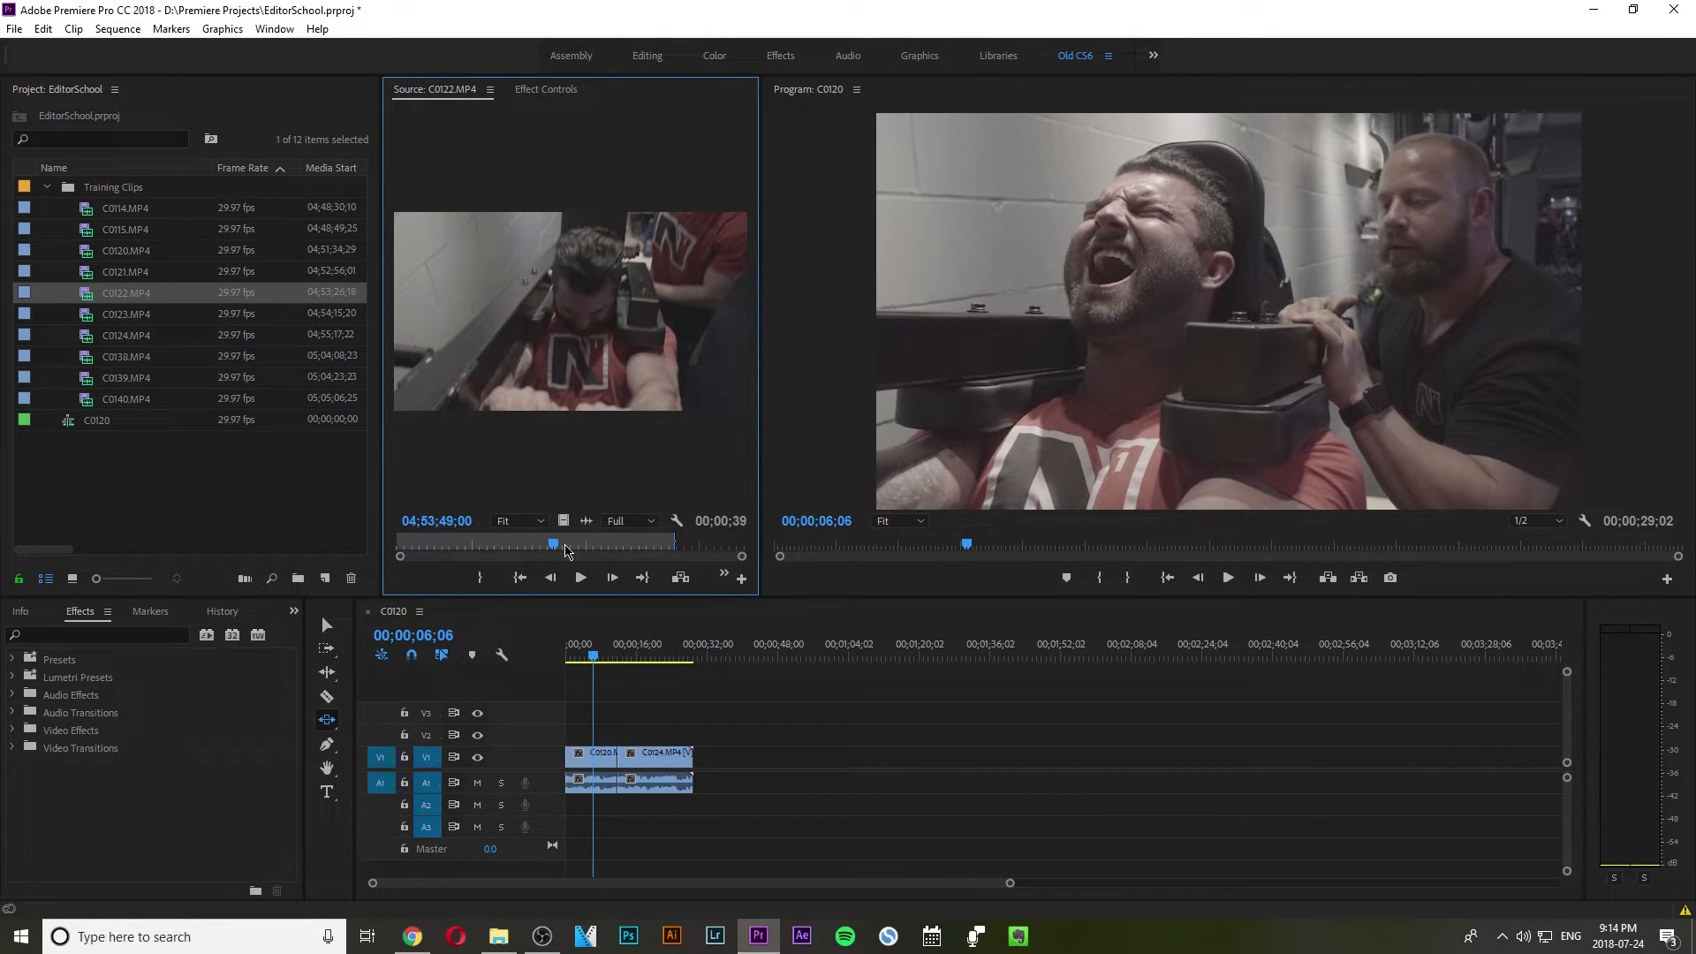
key("i")
left_click_drag(578, 371, 707, 759)
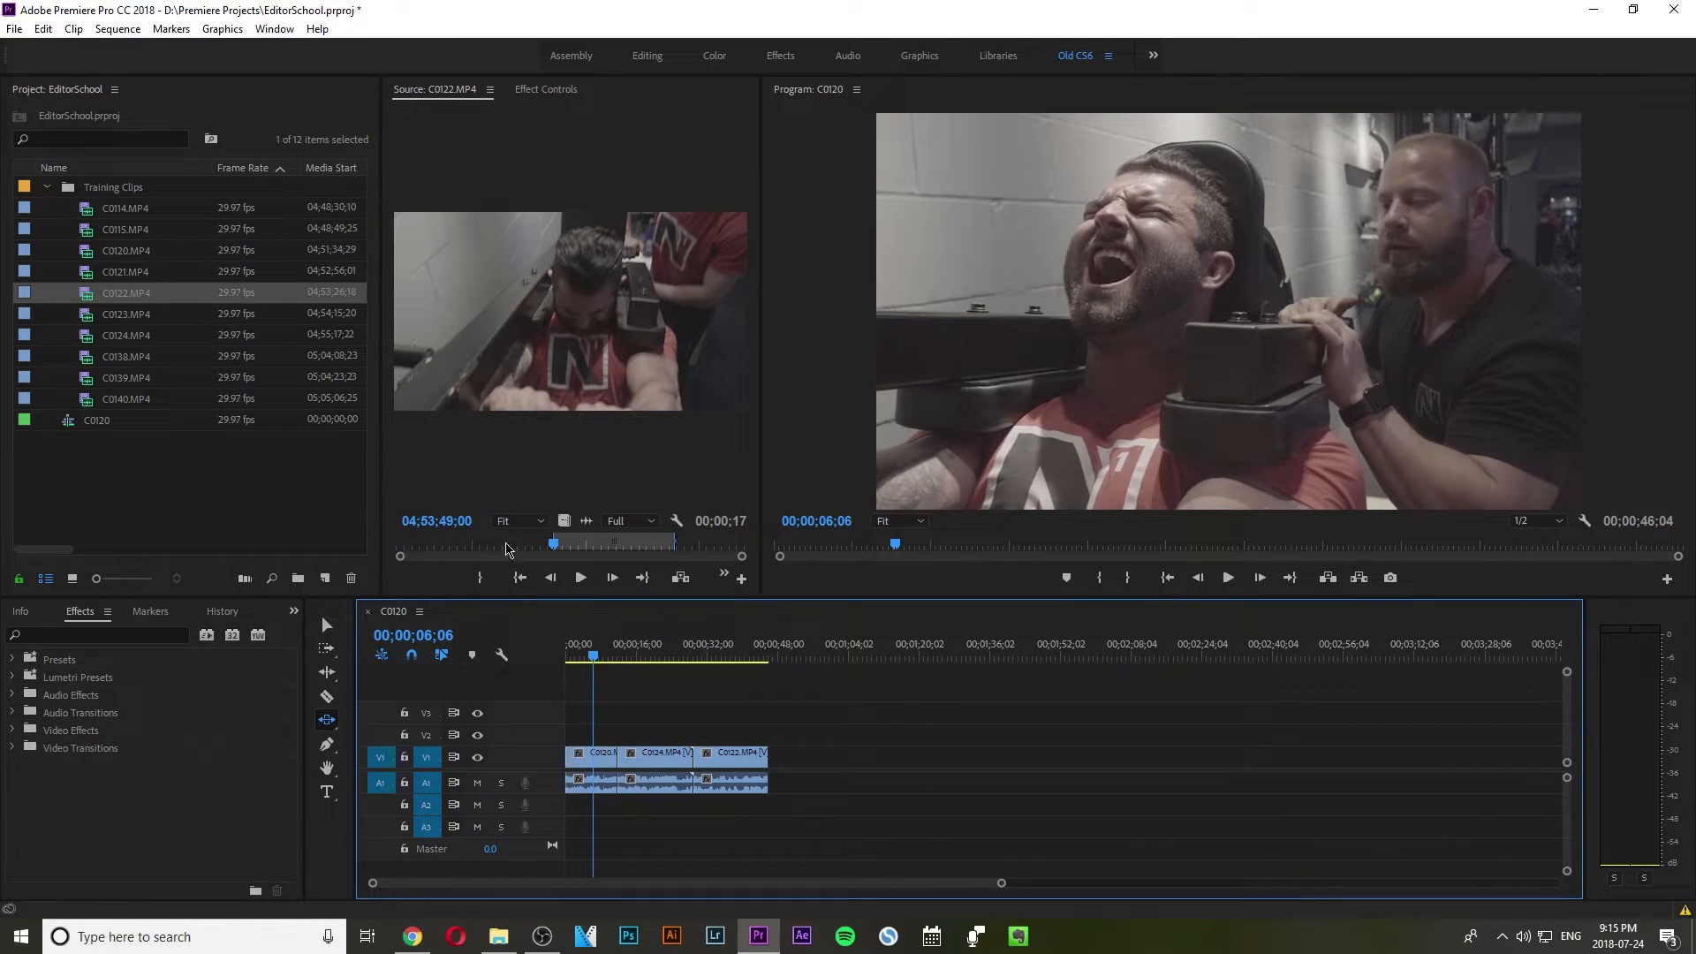
Park the sequence playhead at 00;00;23;17 and split the C0124.MP4 clip there with the Razor tool.
left_click(222, 508)
left_click_drag(593, 658, 693, 671)
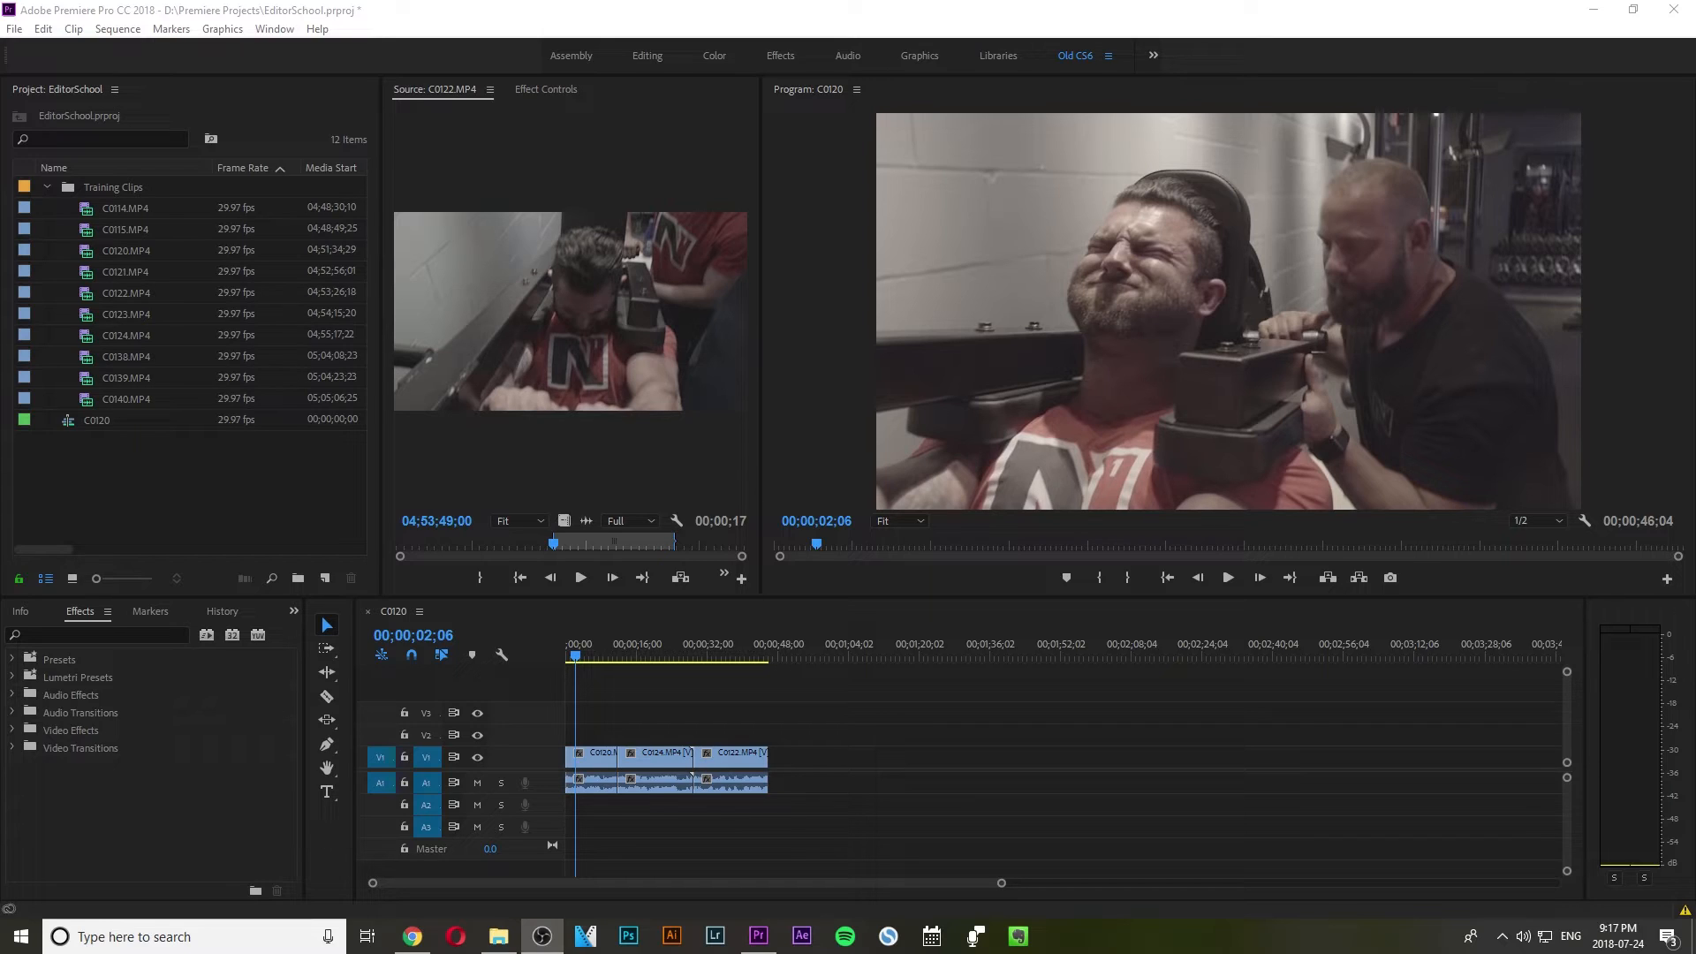
left_click_drag(575, 660, 668, 664)
left_click(672, 765)
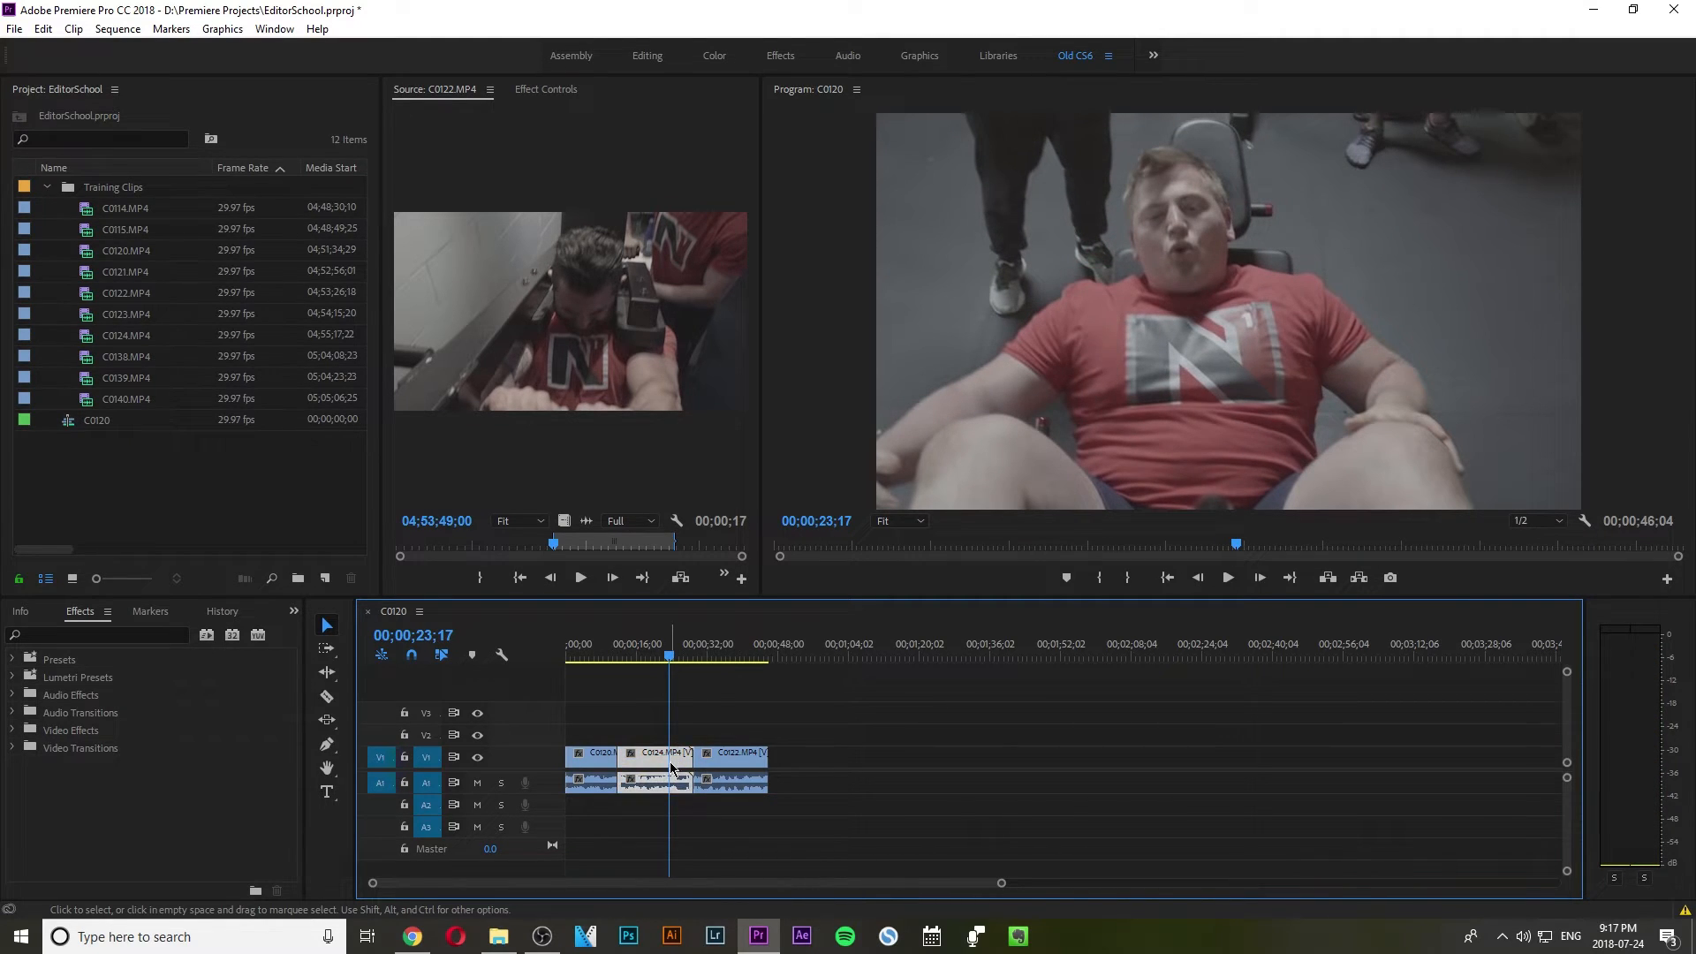
left_click(327, 698)
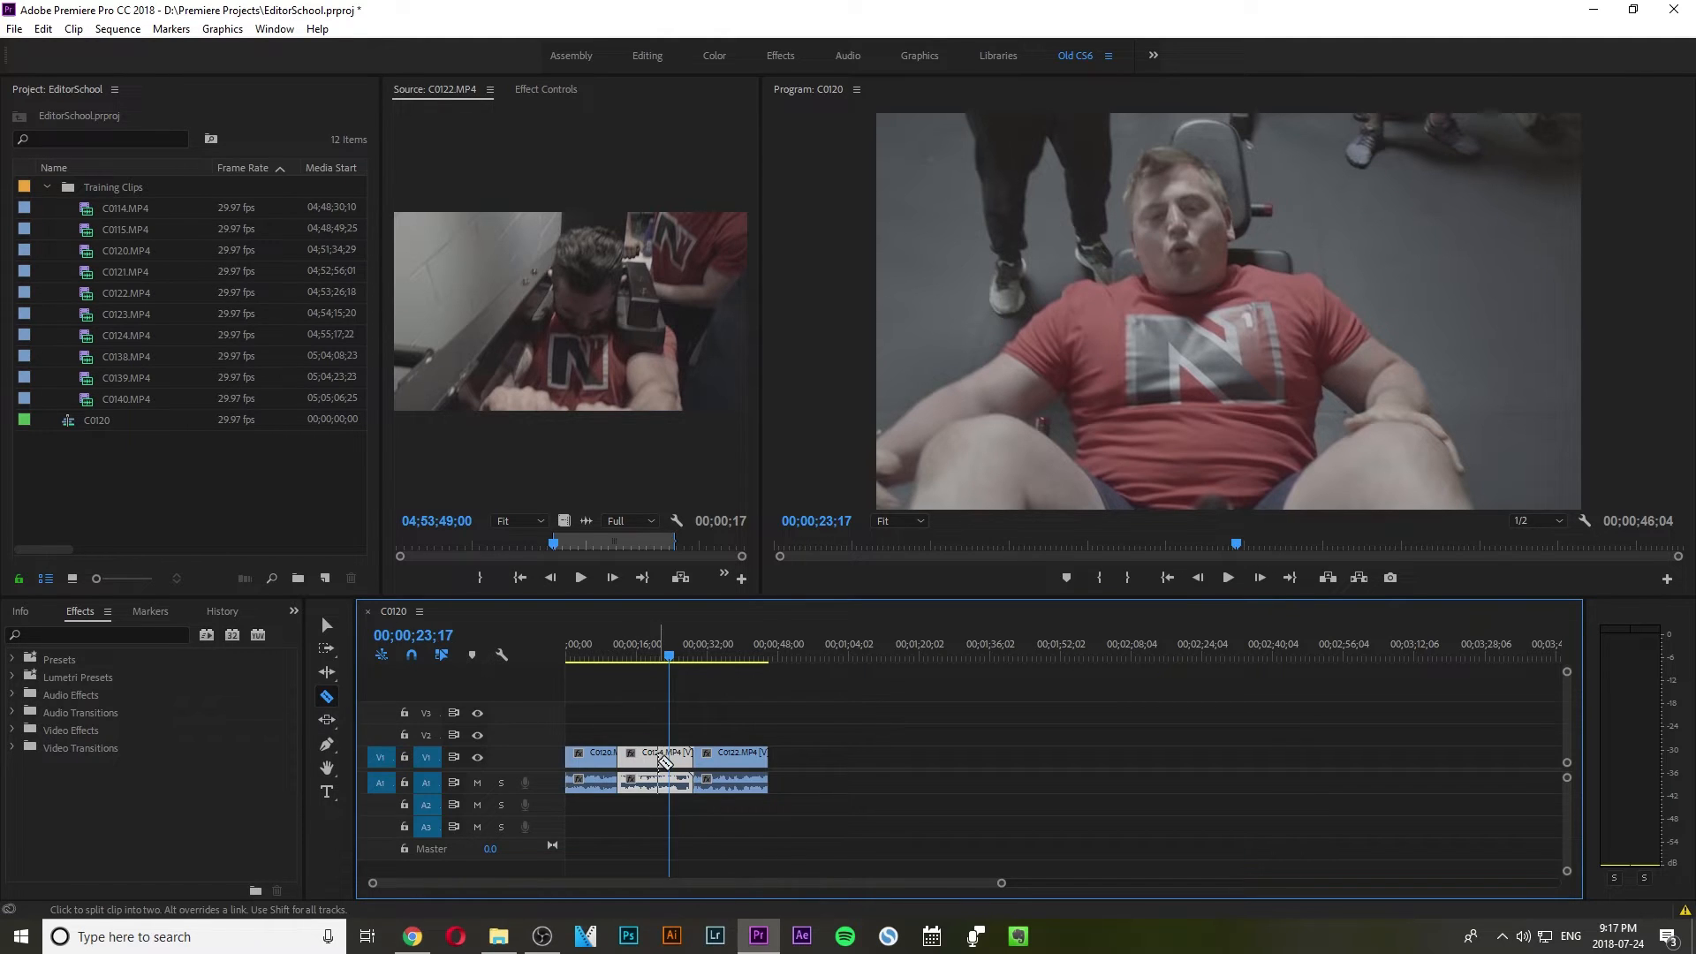
left_click(671, 758)
Place the playhead at 00;00;16;12 and move the second piece of C0124.MP4 beyond the end of C0122.MP4 on the same tracks.
key("v")
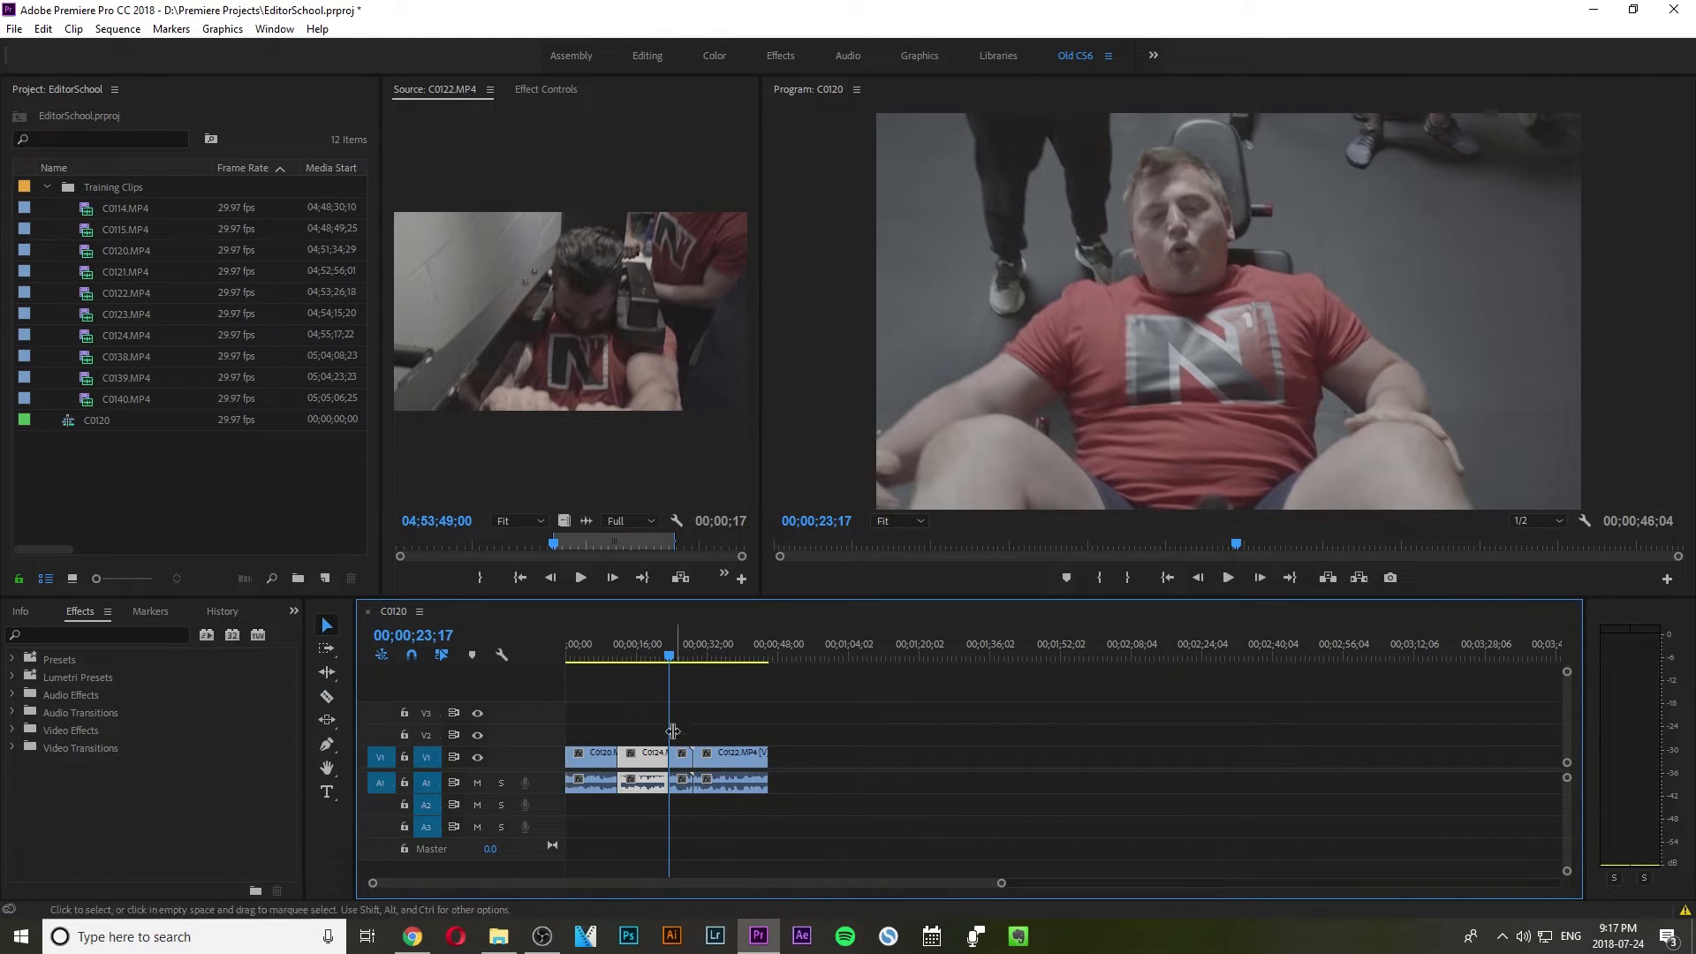
left_click_drag(671, 658, 640, 658)
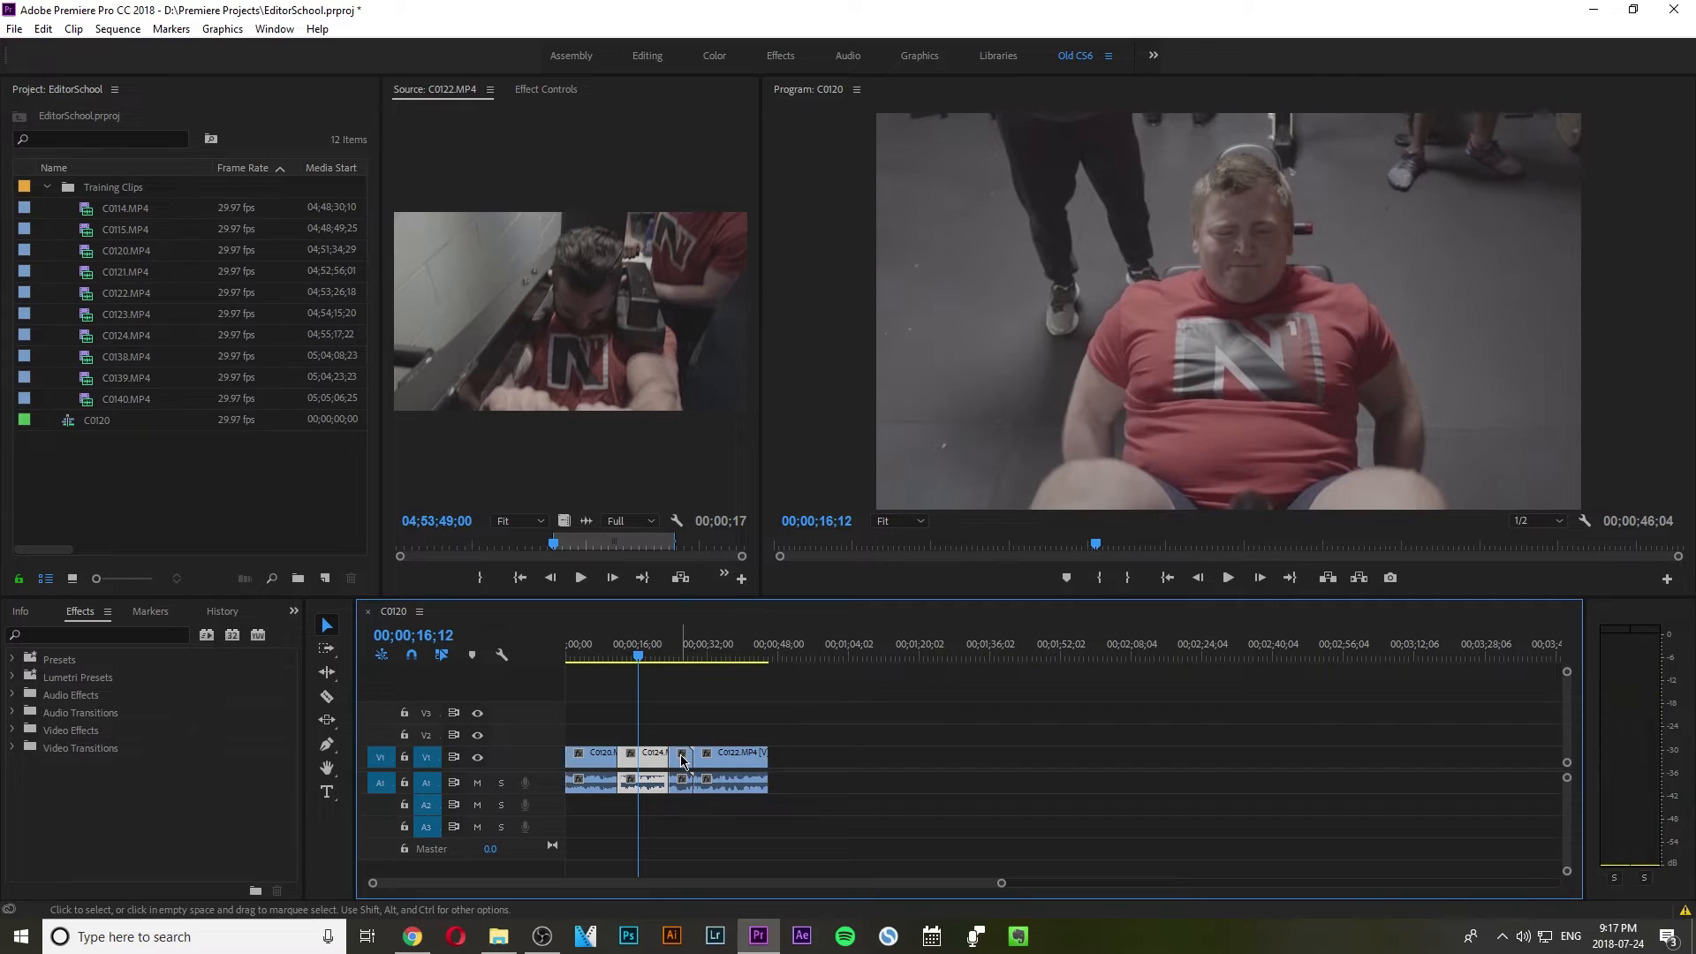
left_click_drag(676, 758, 829, 758)
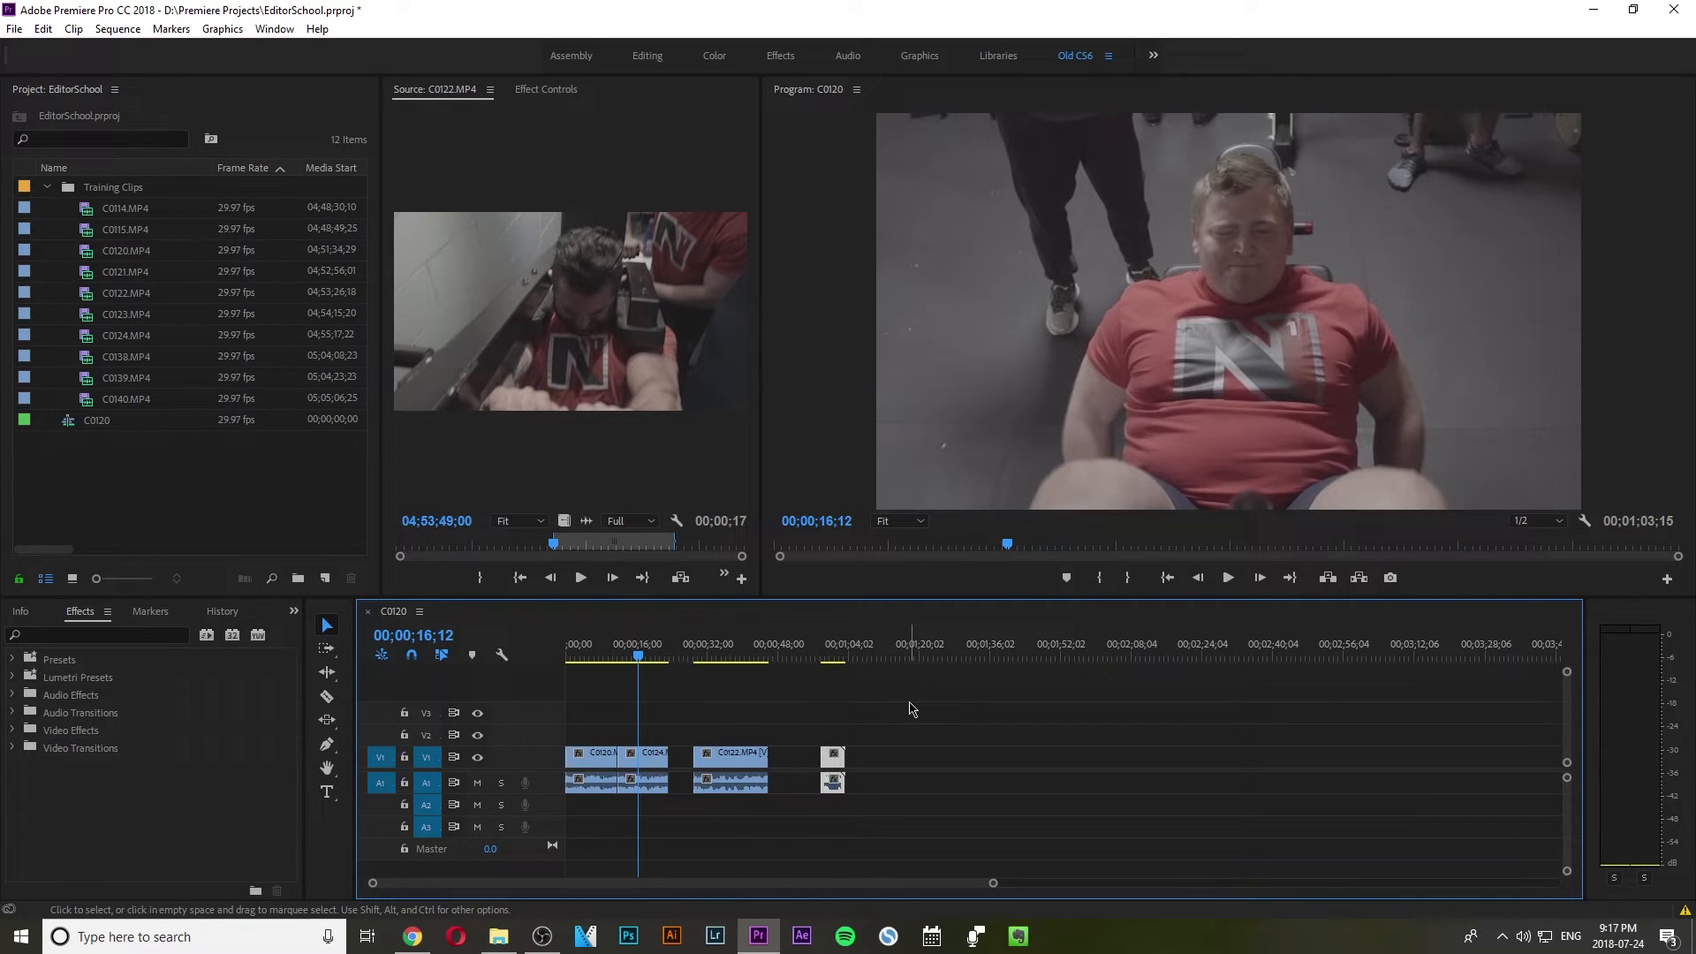
Delete the detached piece of C0124.MP4, and shift C0122.MP4 later, closing the gap before it with Ripple Delete.
key("Delete")
left_click_drag(749, 760, 846, 763)
left_click(712, 759)
left_click(907, 753)
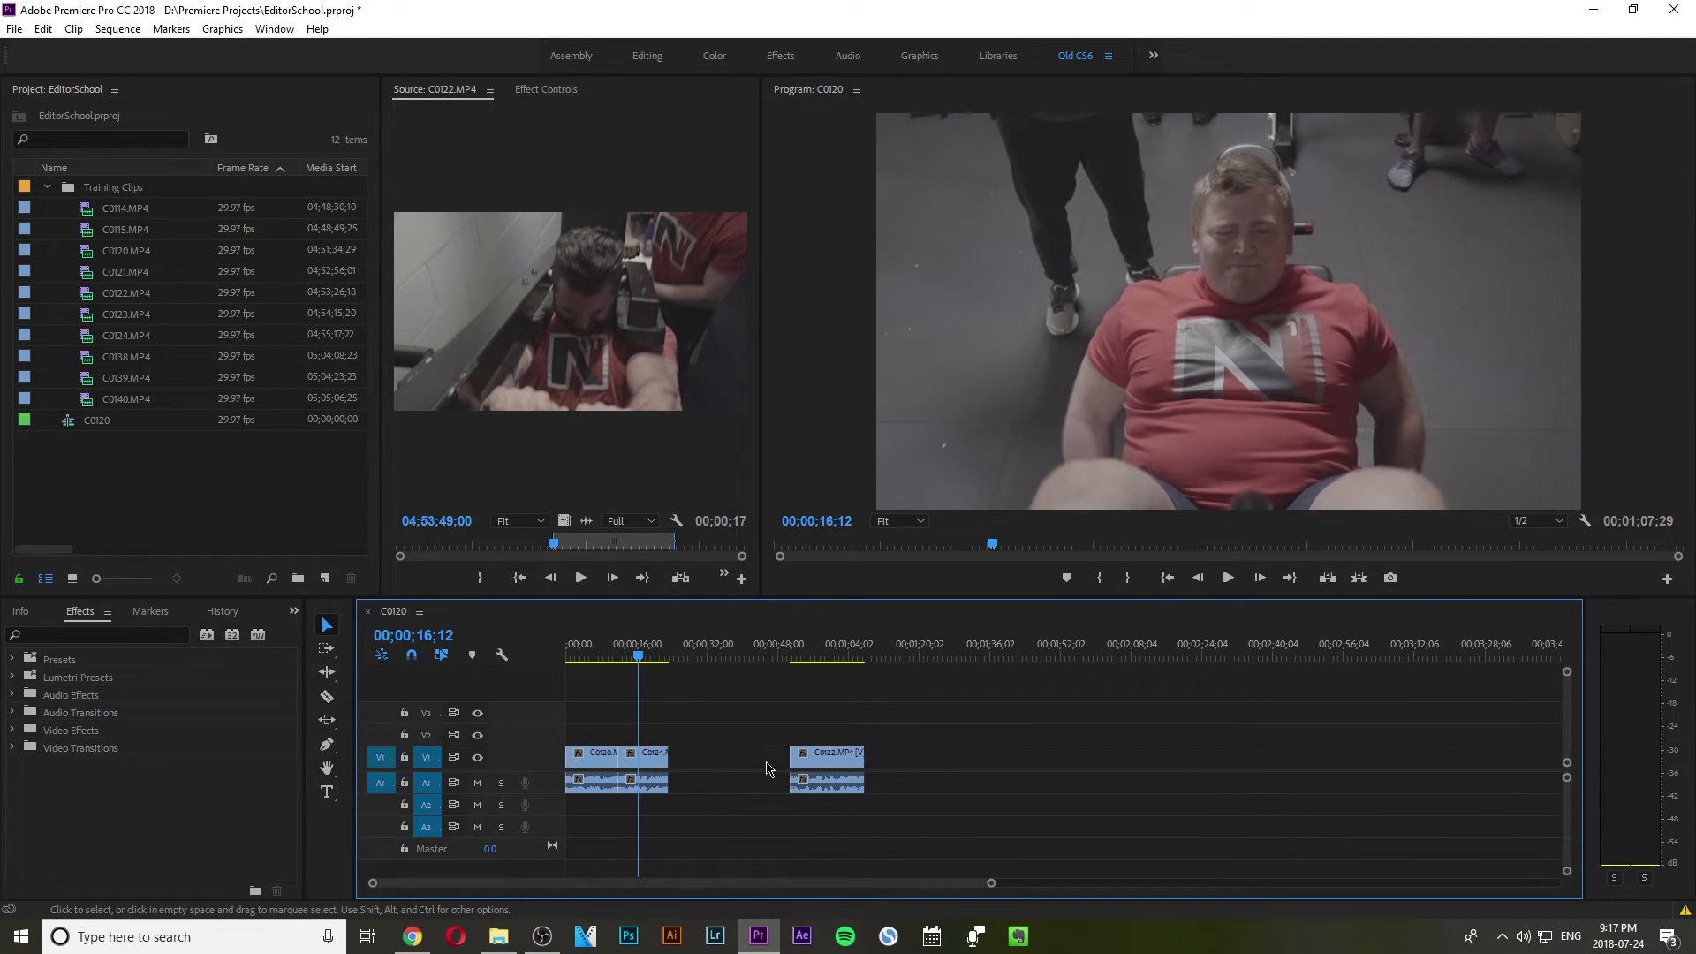
left_click(725, 765)
right_click(726, 767)
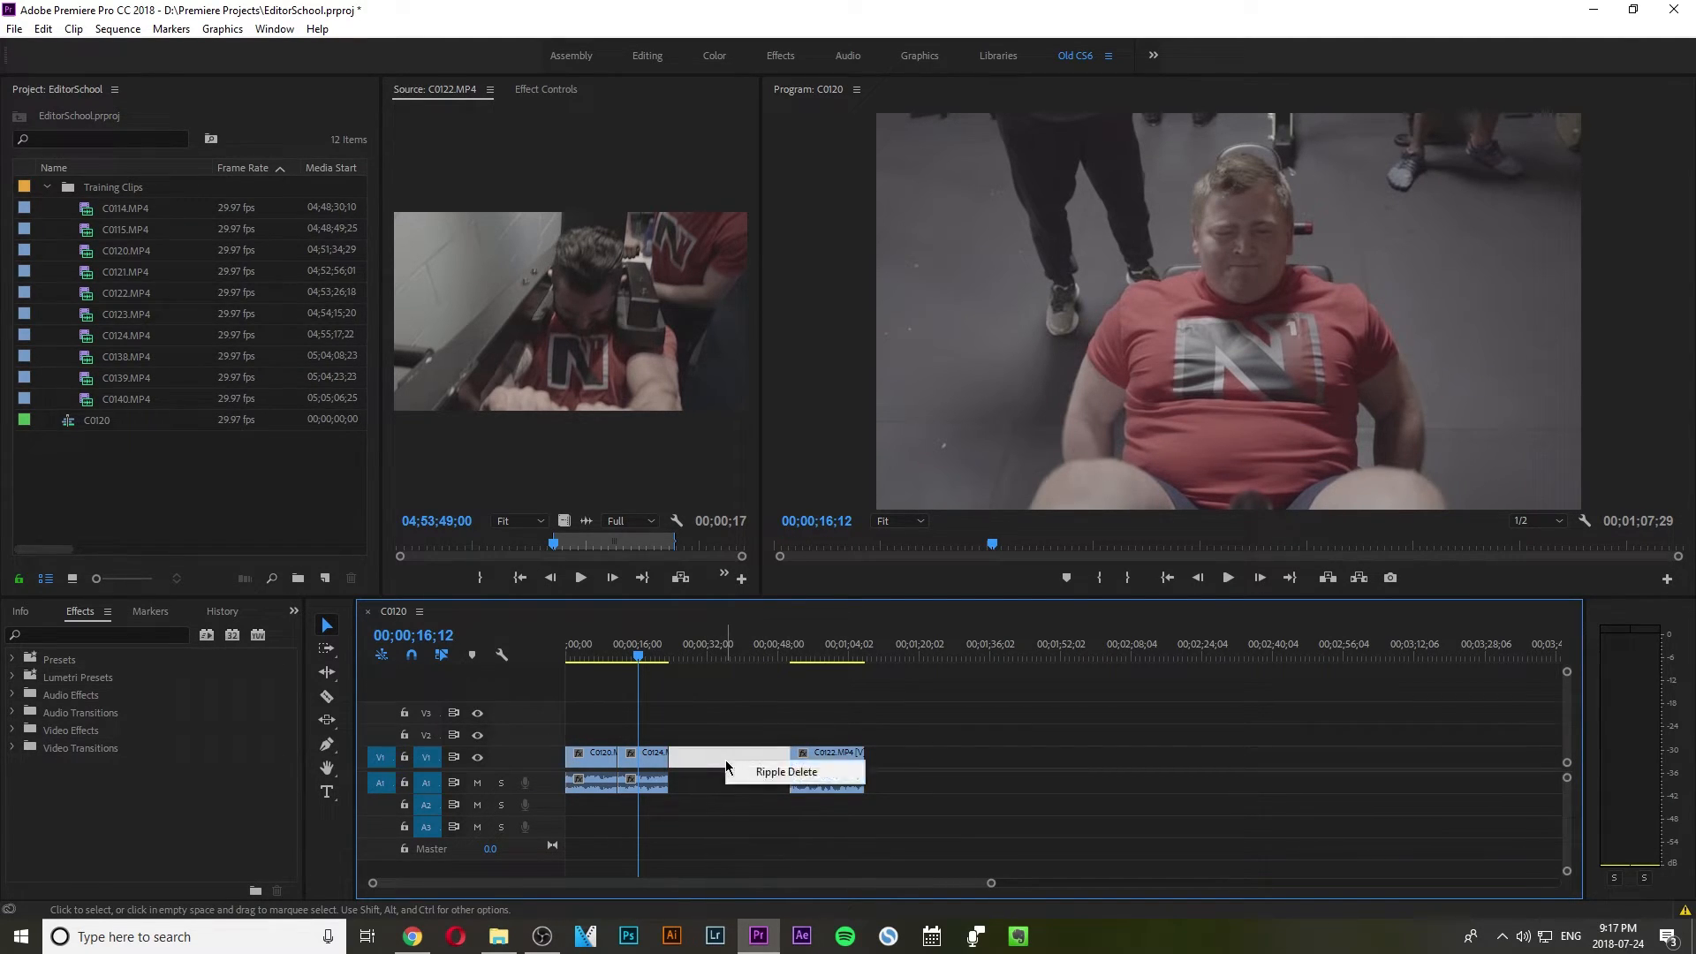
left_click(761, 772)
Park the playhead at 00;00;18;05, move C0122.MP4 about 23 seconds later and close the resulting gap with Ripple Delete.
left_click(642, 659)
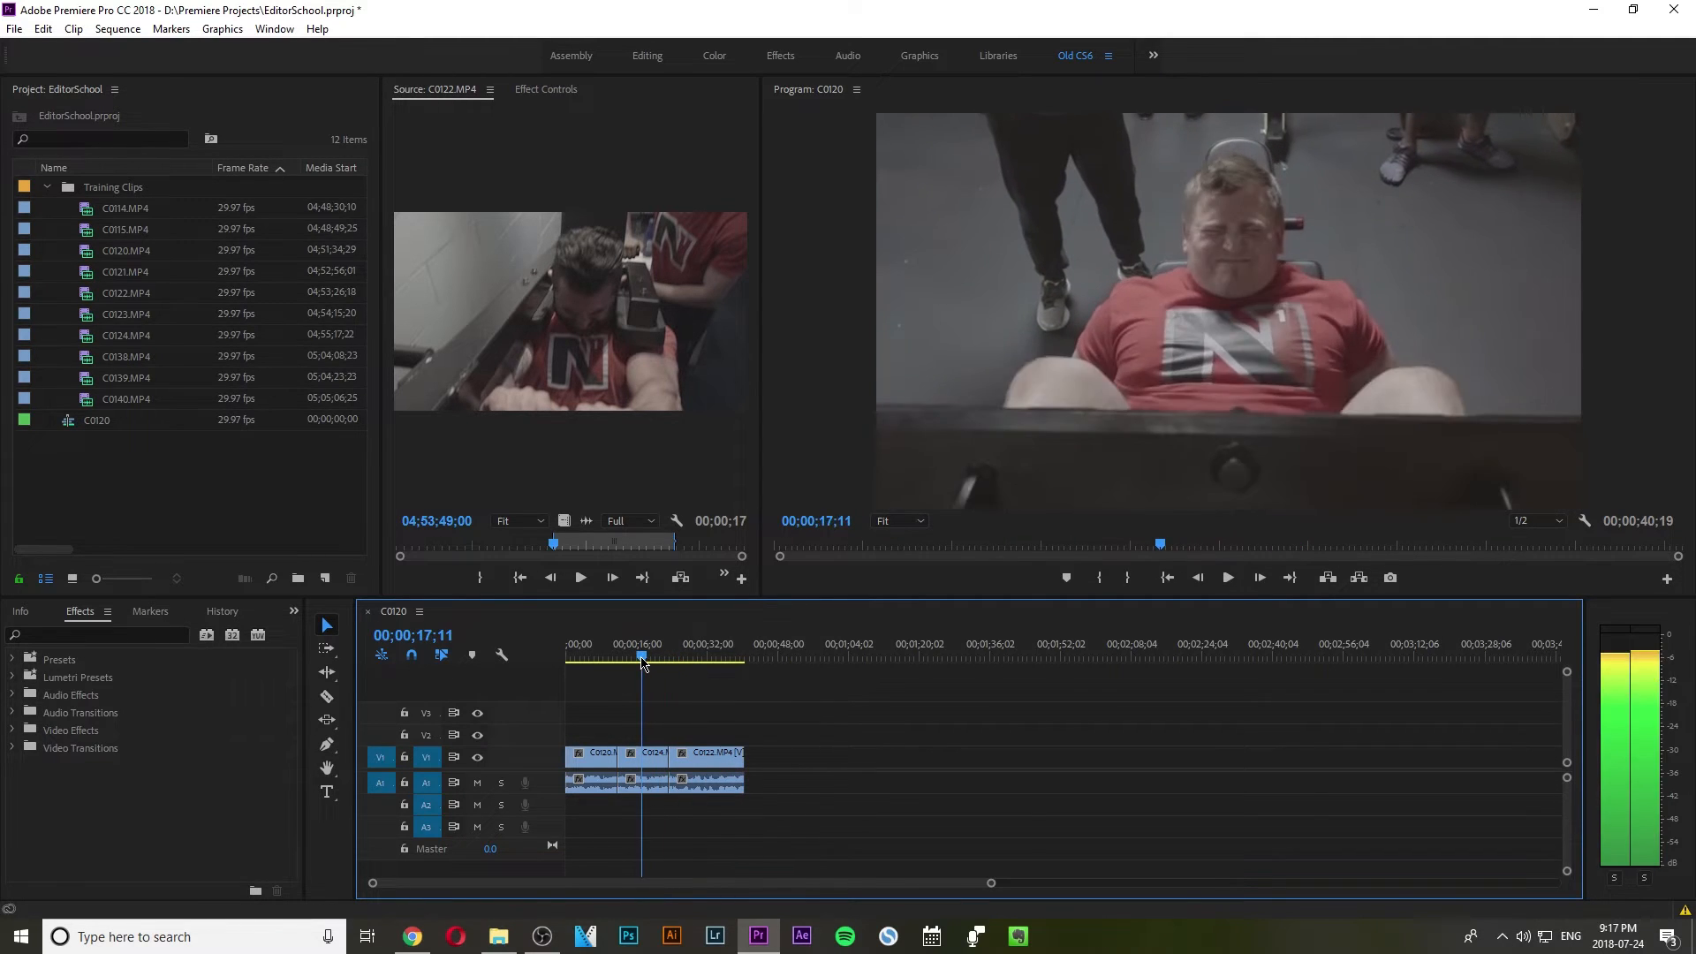
left_click_drag(641, 659, 645, 659)
key("z")
left_click(690, 761)
left_click(736, 762)
left_click(1002, 758)
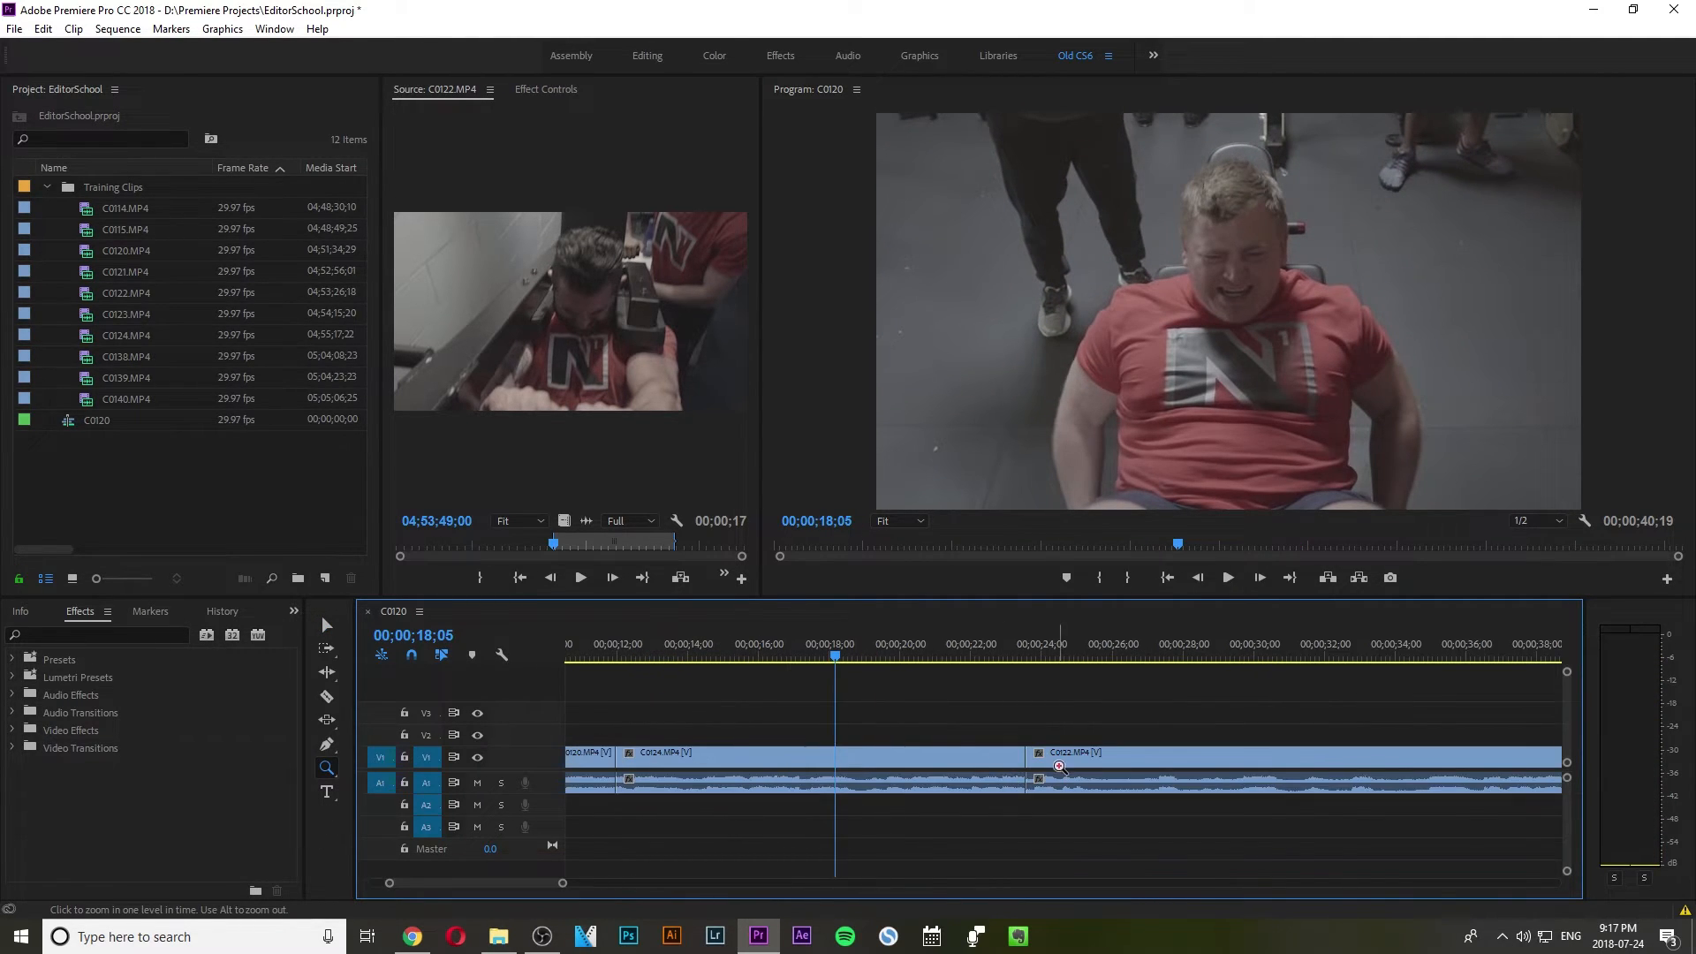
left_click(1041, 768, "alt")
left_click(1011, 763, "alt")
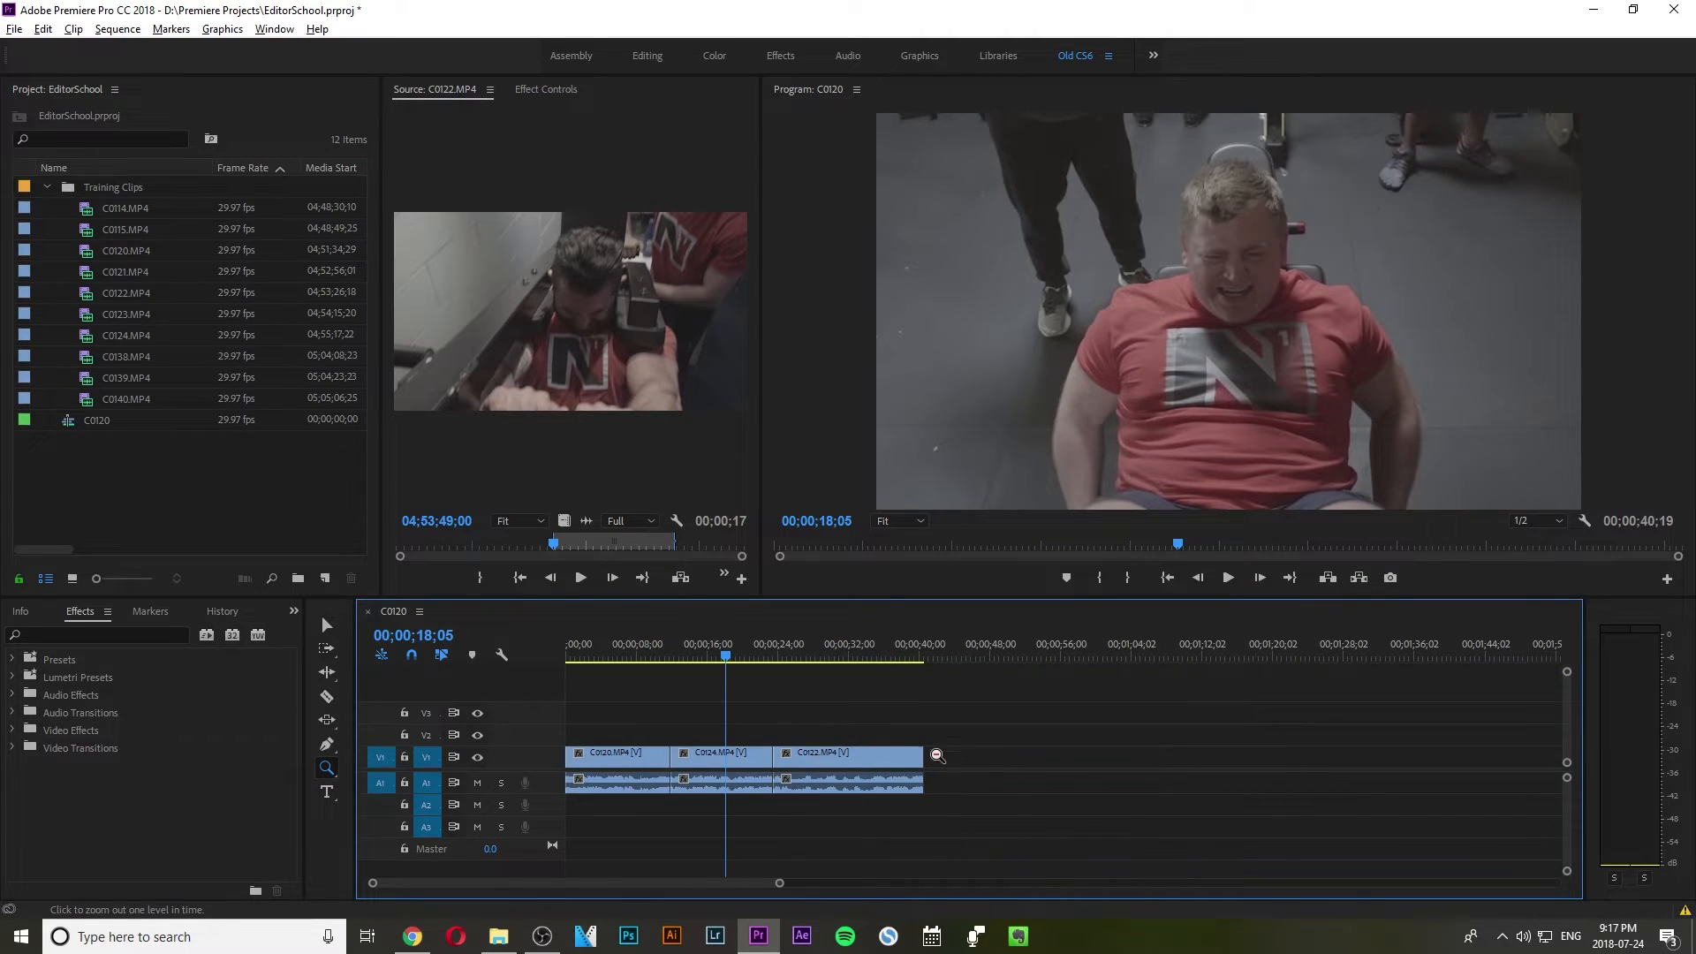
key("v")
left_click_drag(826, 755, 914, 764)
left_click(864, 761)
left_click(879, 758)
right_click(885, 762)
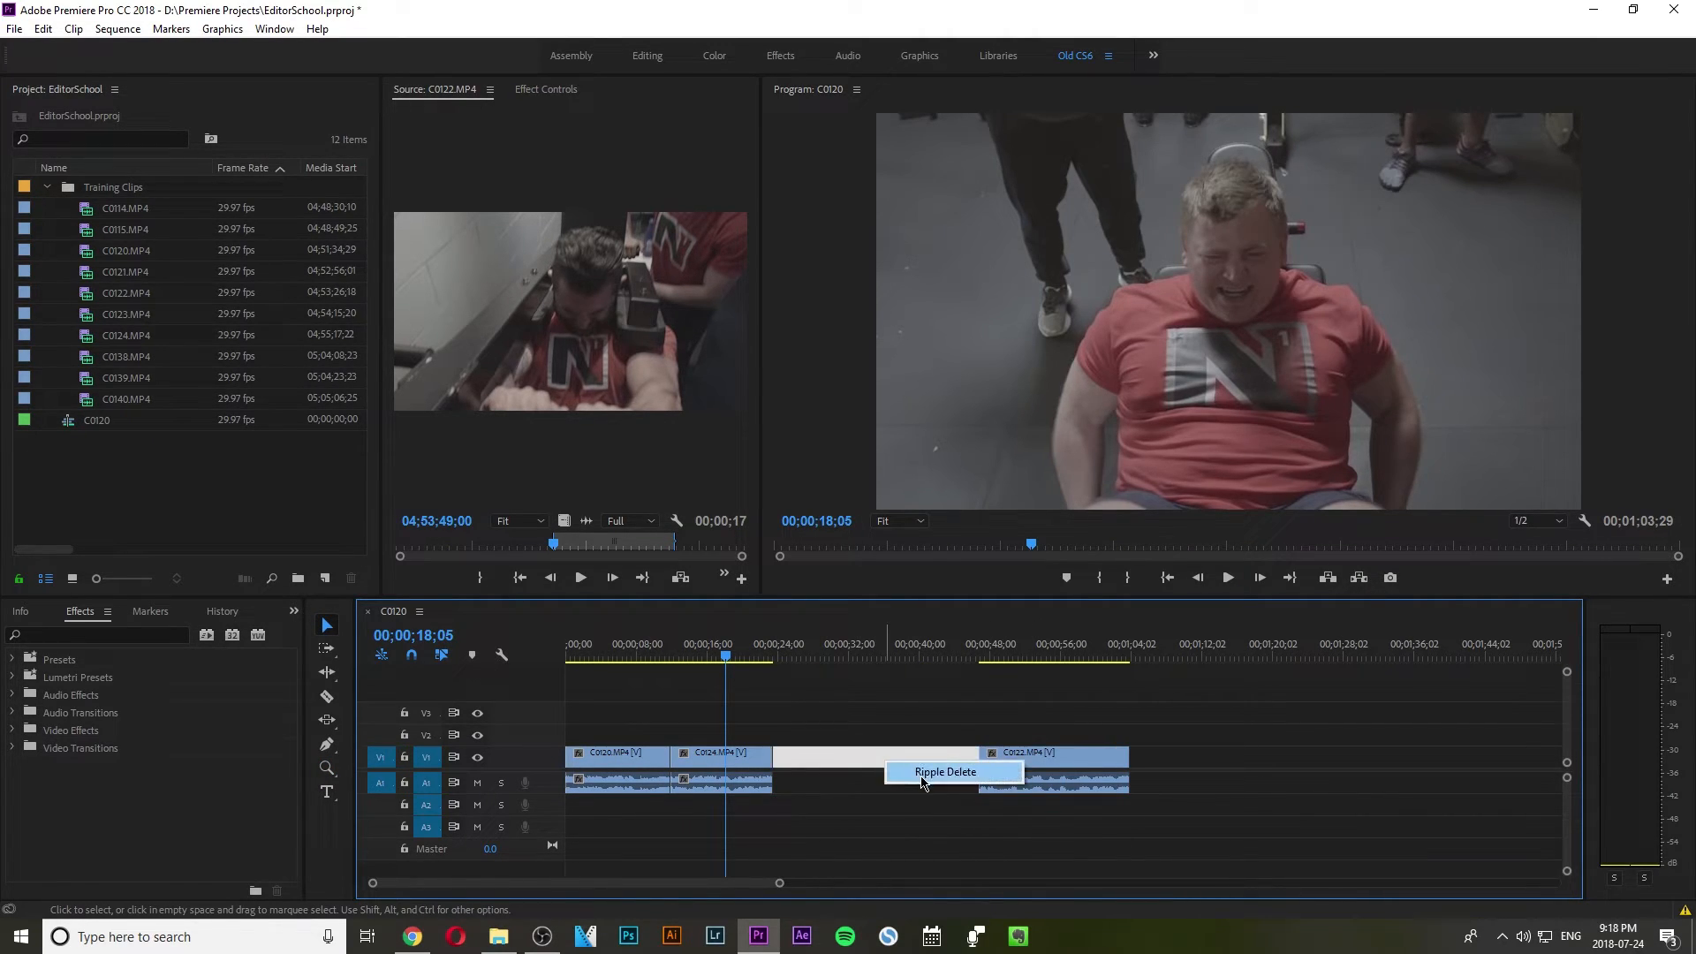
left_click(922, 777)
Shift C0122.MP4 far down the timeline and remove the empty space behind C0124.MP4 with Ripple Delete.
left_click_drag(853, 765, 1448, 767)
left_click(1085, 761)
right_click(1086, 766)
left_click(1126, 775)
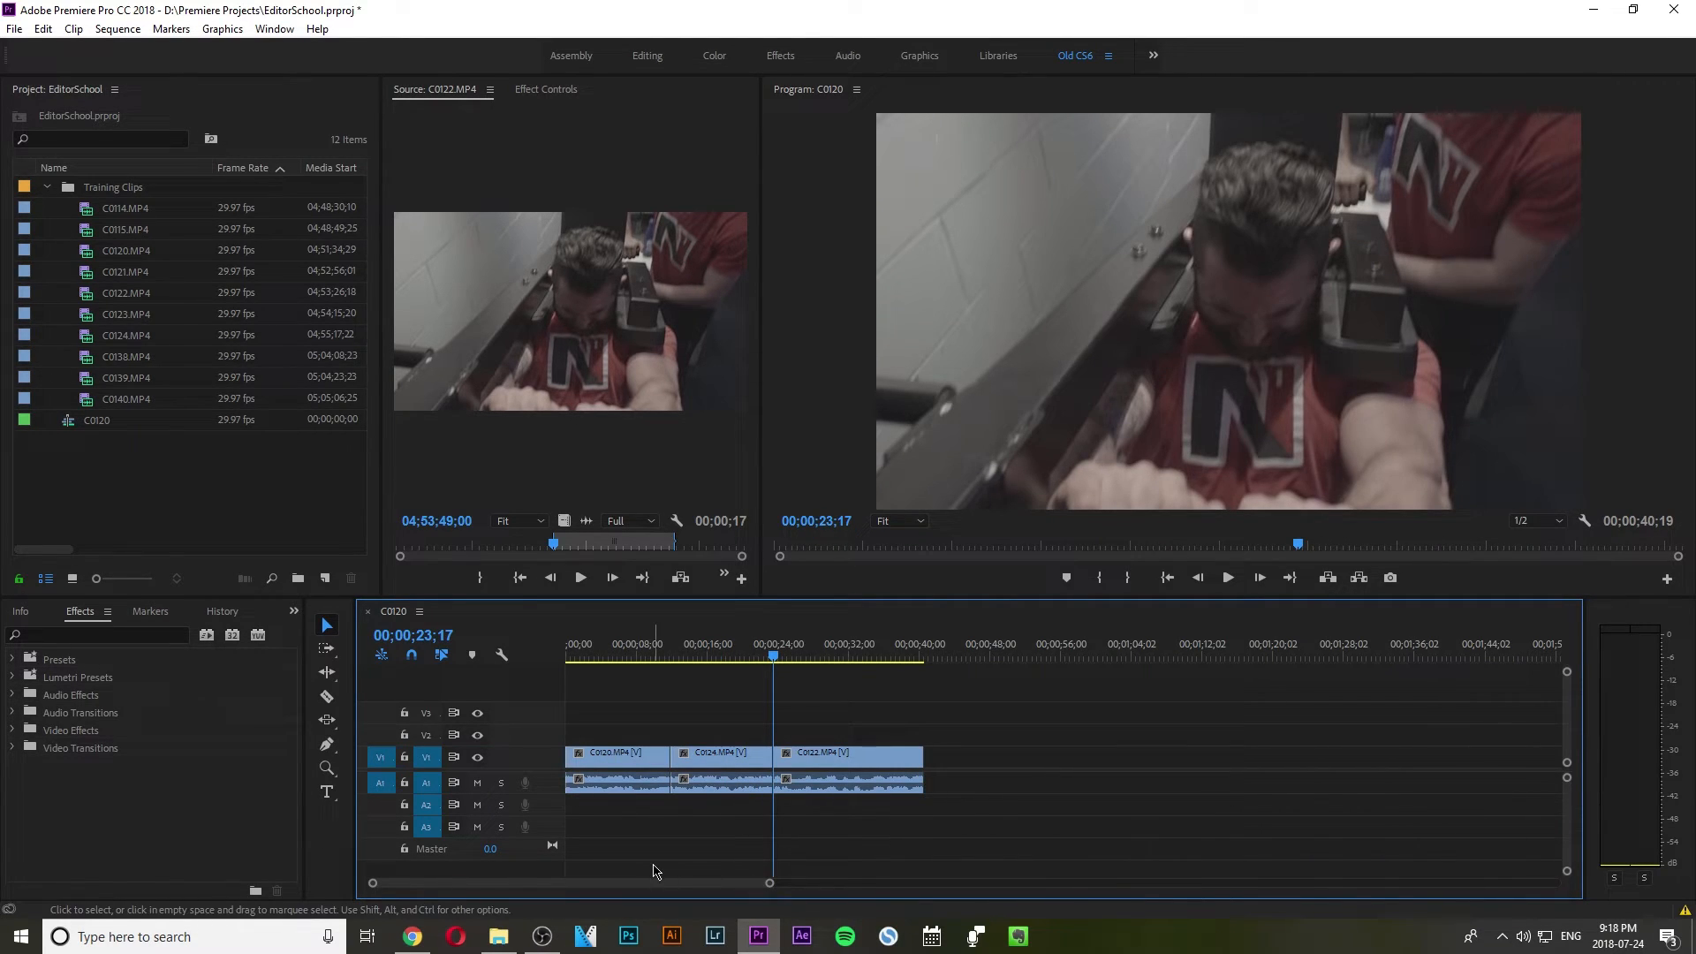
Try applying the default transitions to the start of C0120.MP4 and the end of C0122.MP4.
key("z")
left_click(692, 807, "alt")
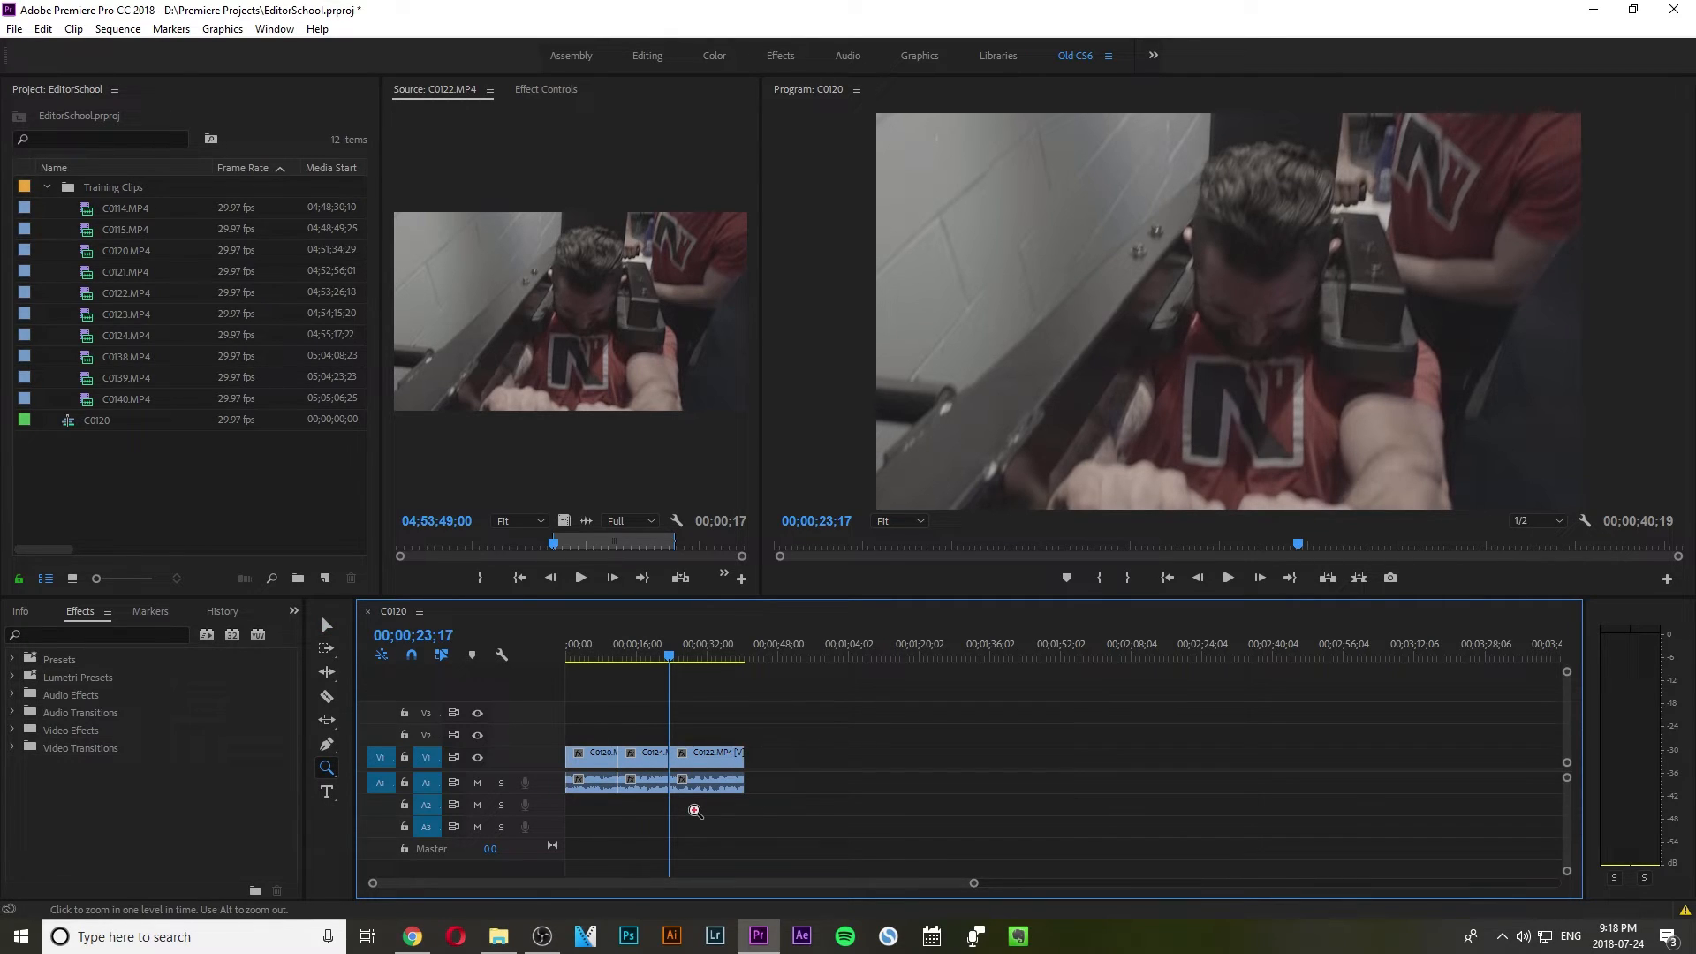
key("v")
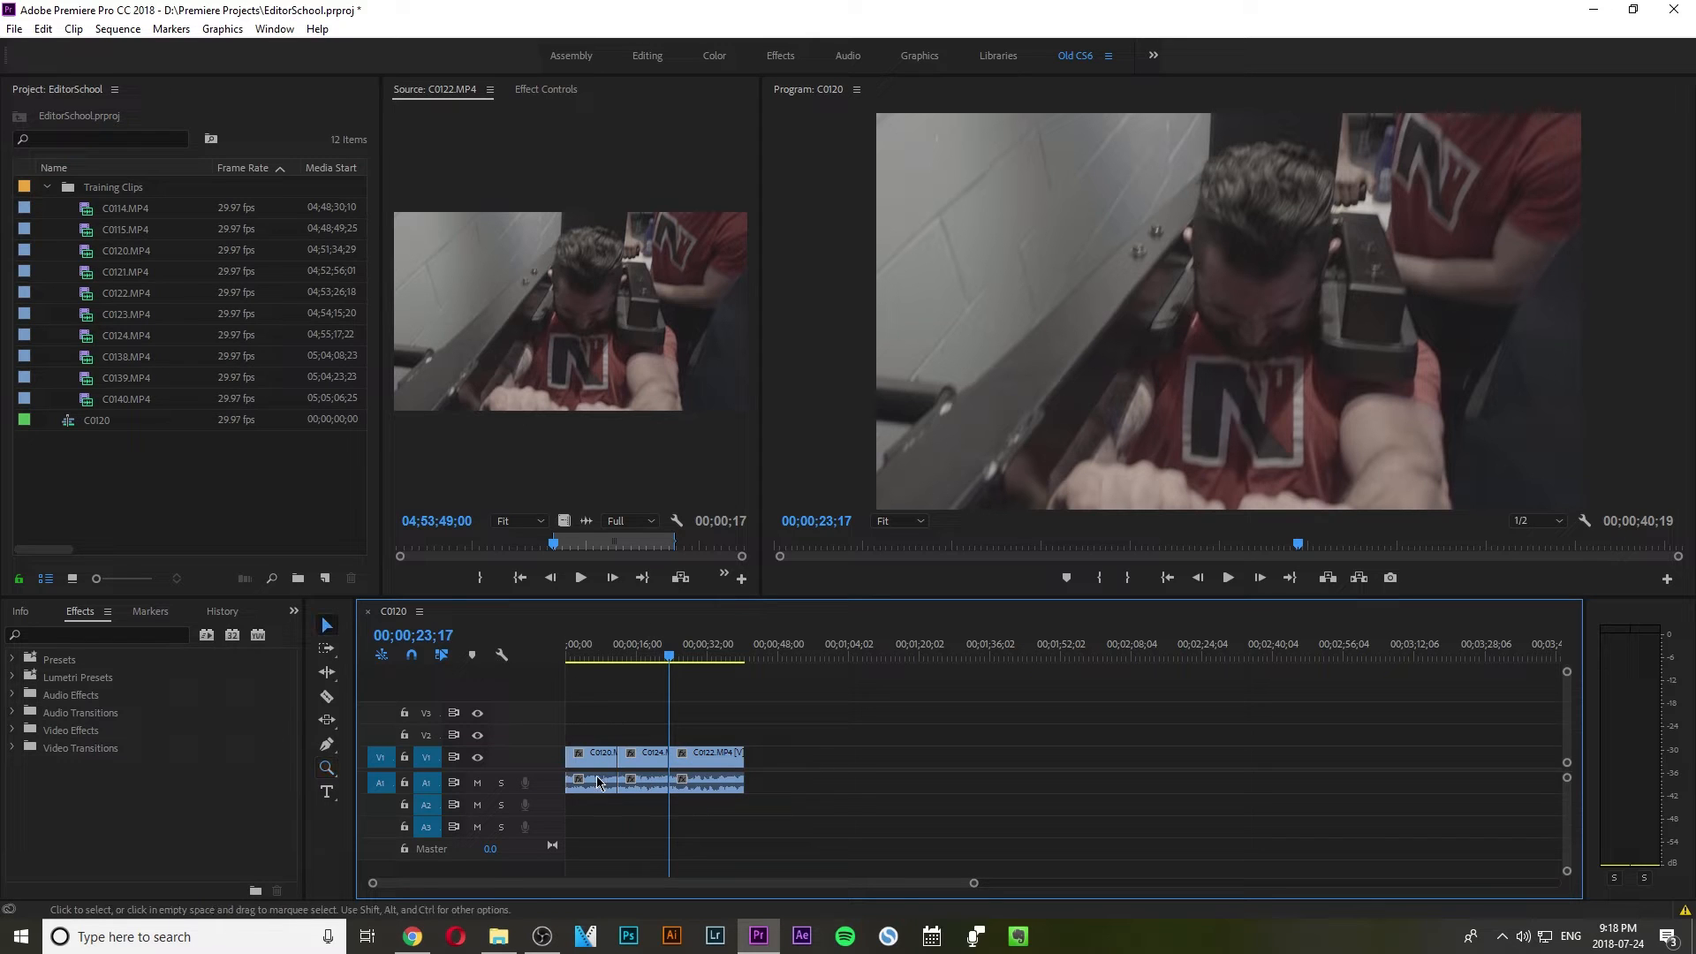
right_click(571, 752)
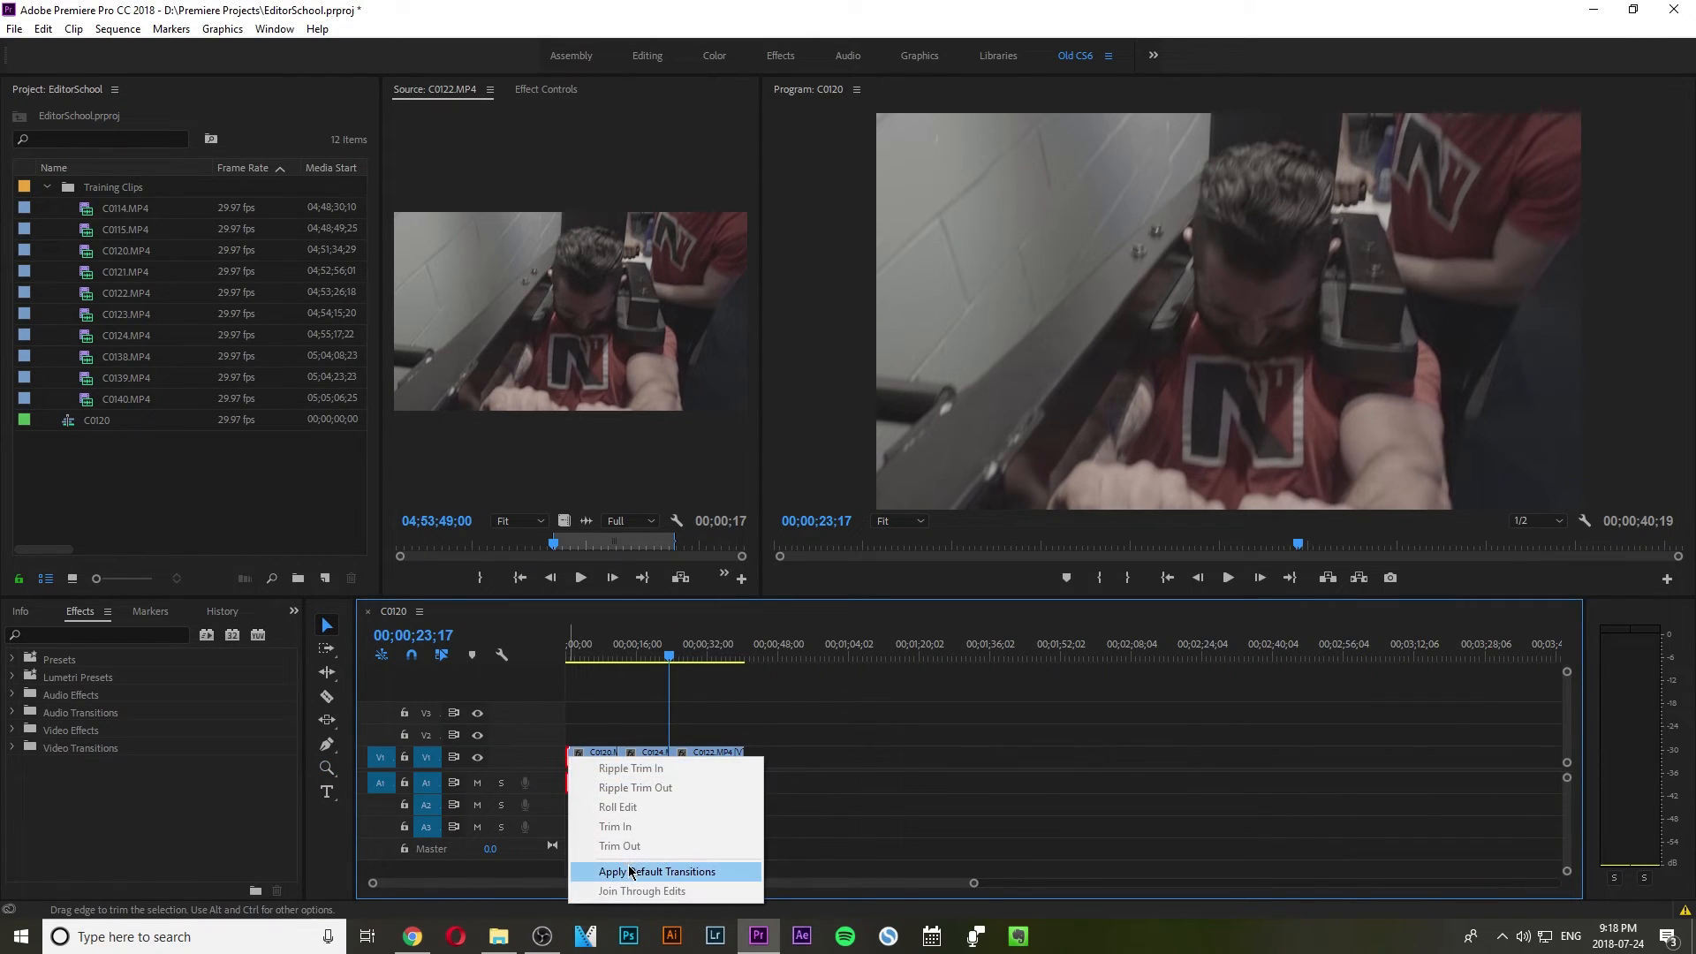
left_click(622, 870)
right_click(740, 753)
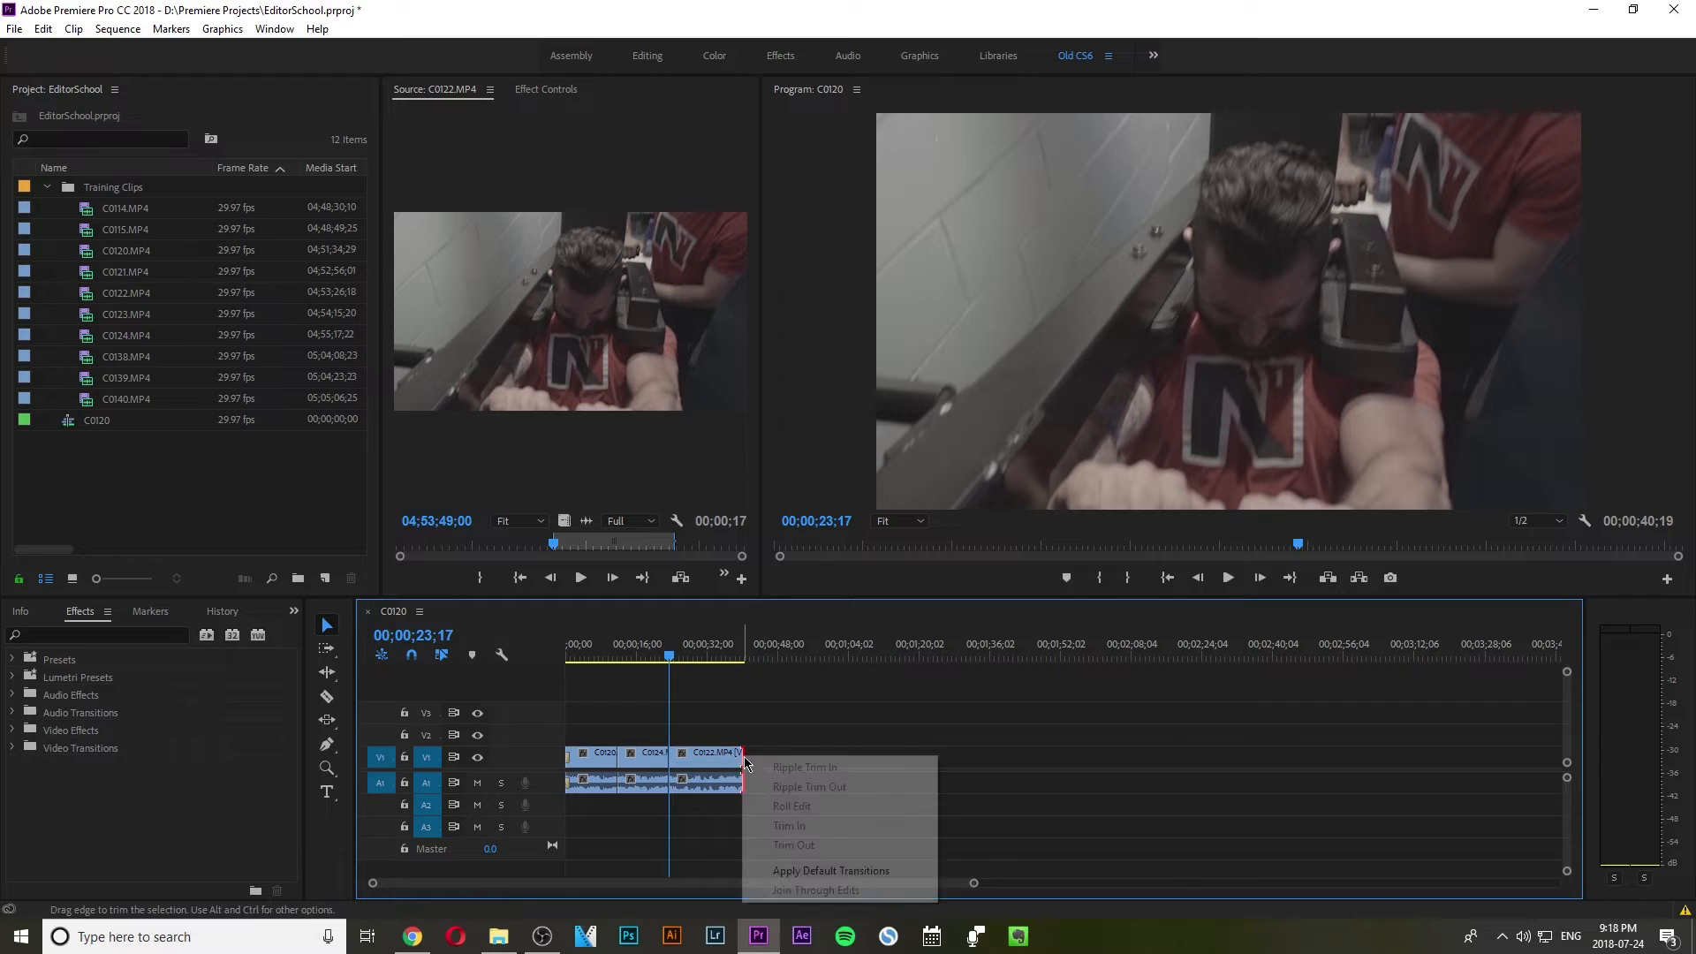
left_click(799, 870)
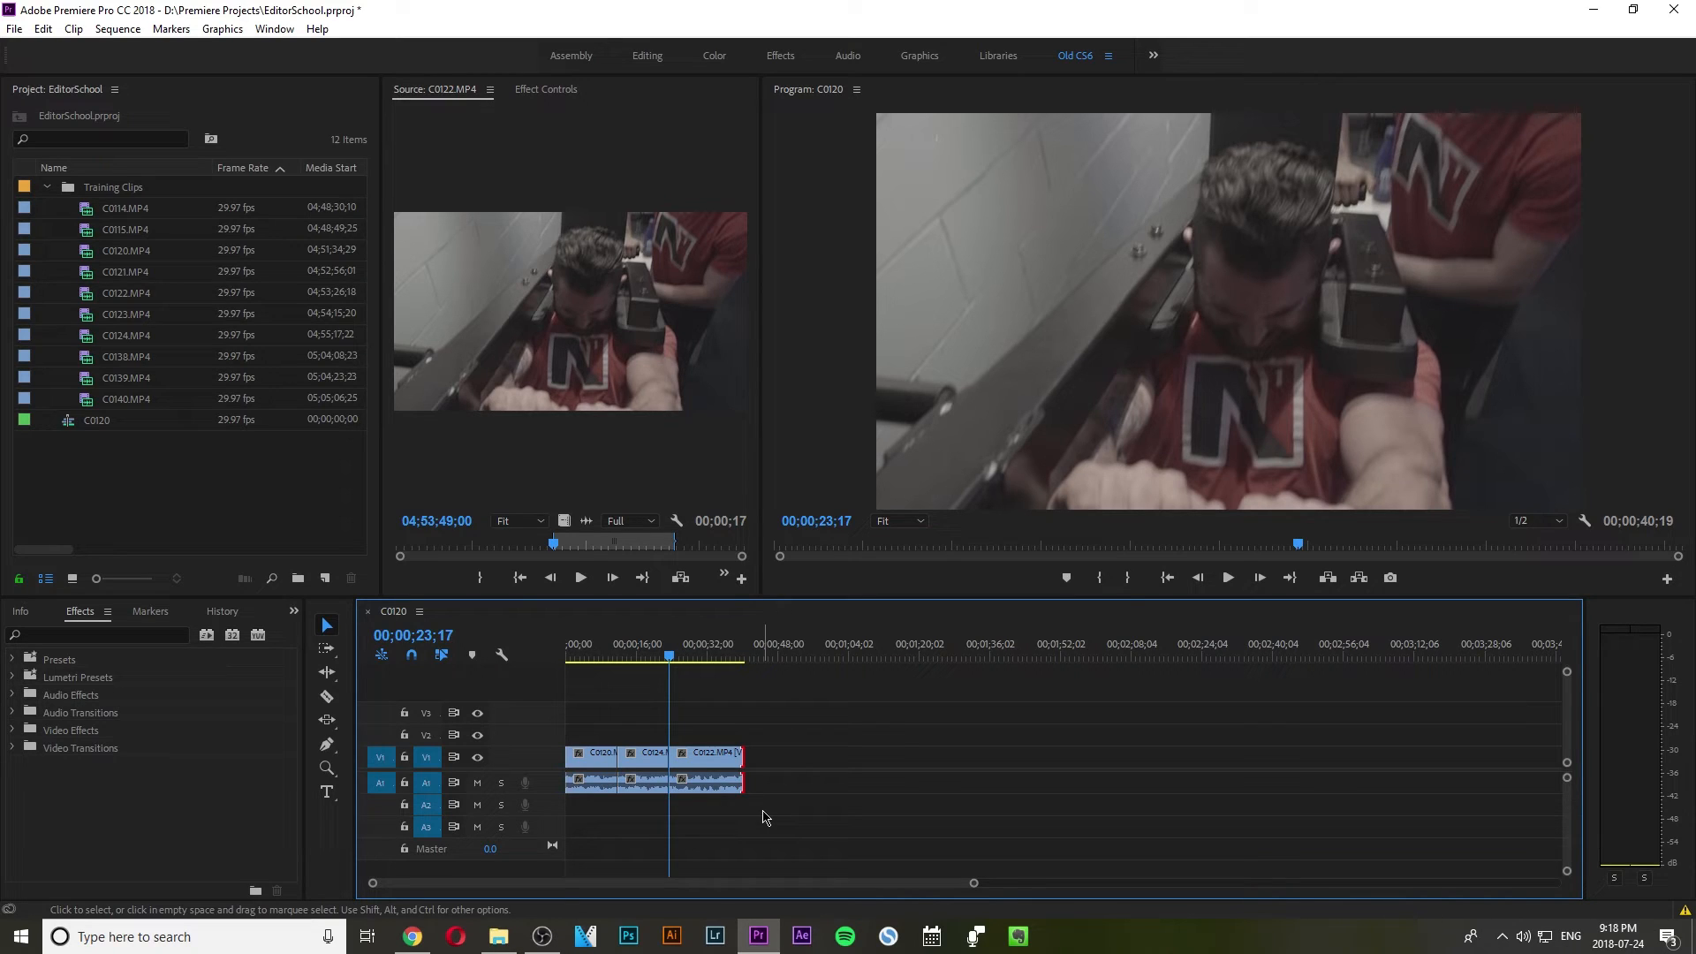
Park the playhead at 00;00;16;23 and apply the default transitions to the start of C0120.MP4.
mouse_move(672, 658)
left_mouse_down()
mouse_move(625, 658)
mouse_move(640, 661)
left_mouse_up()
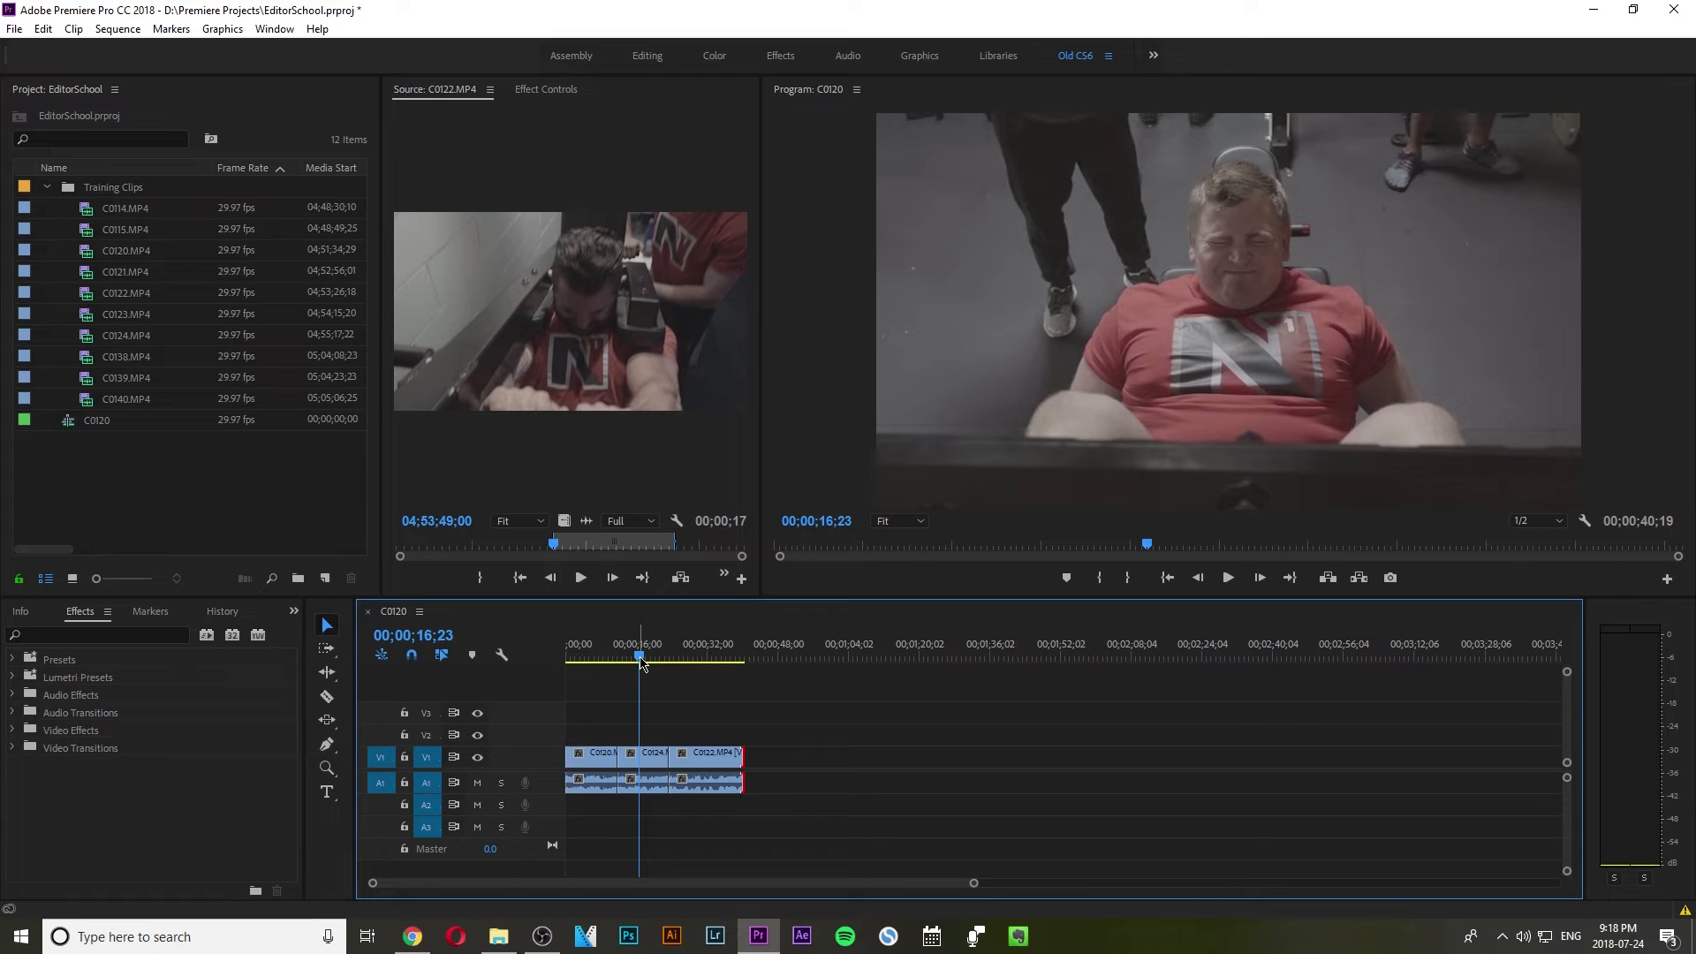
left_click(588, 762)
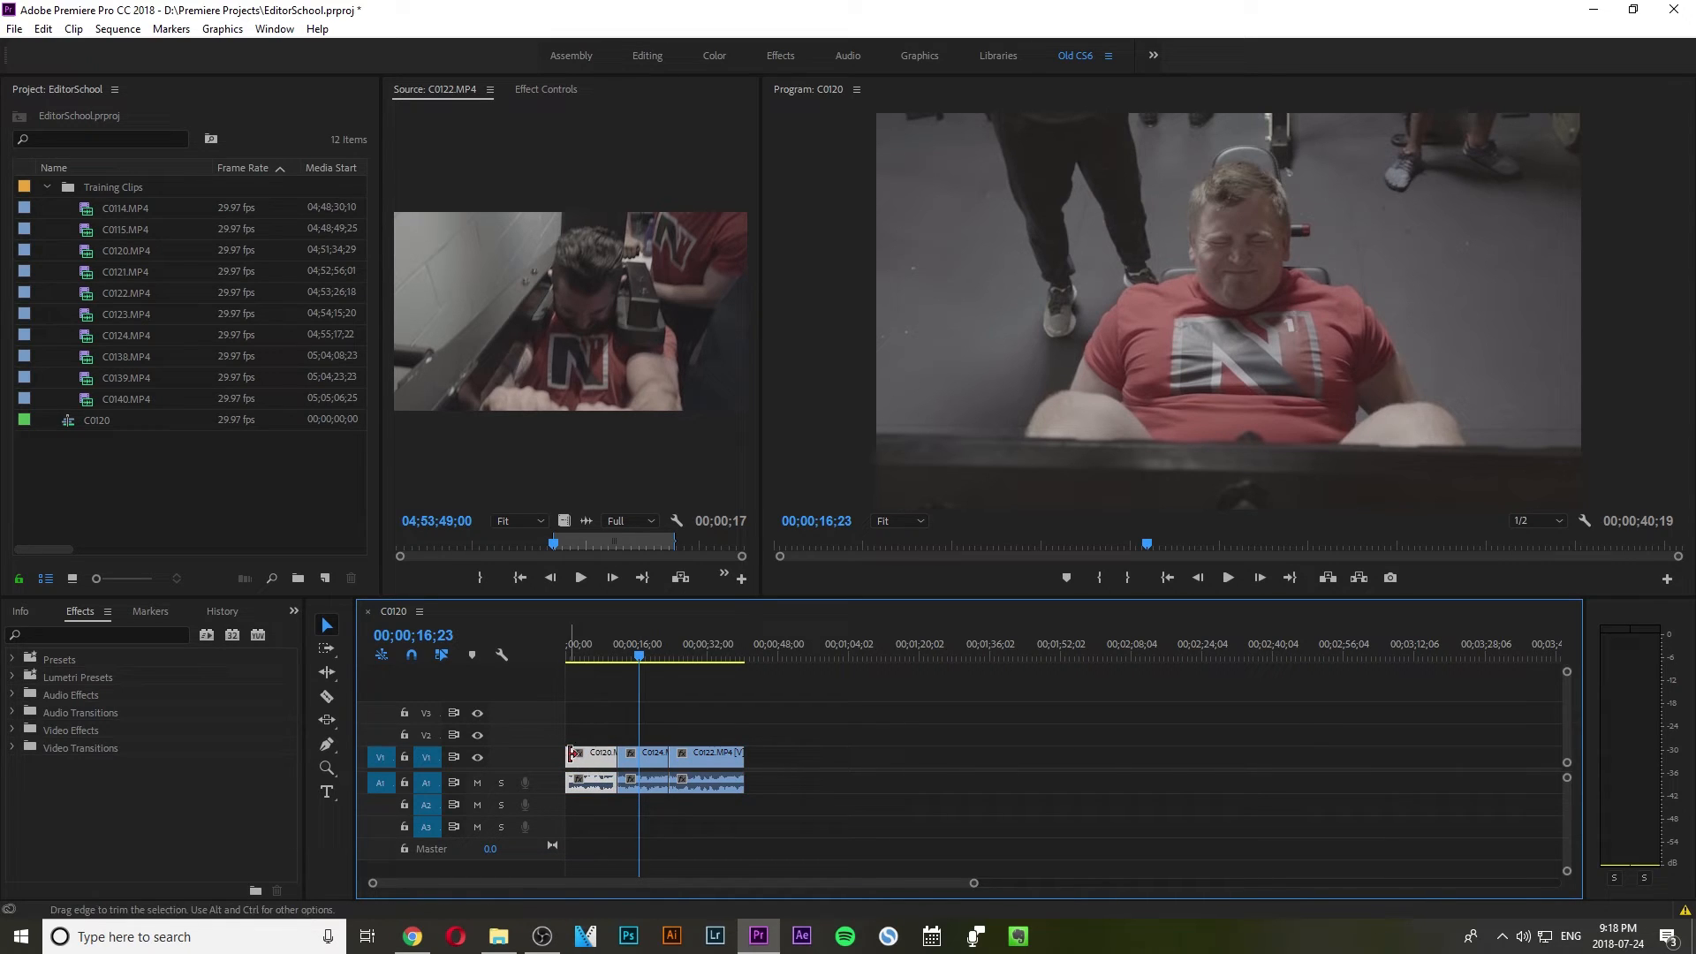
right_click(571, 756)
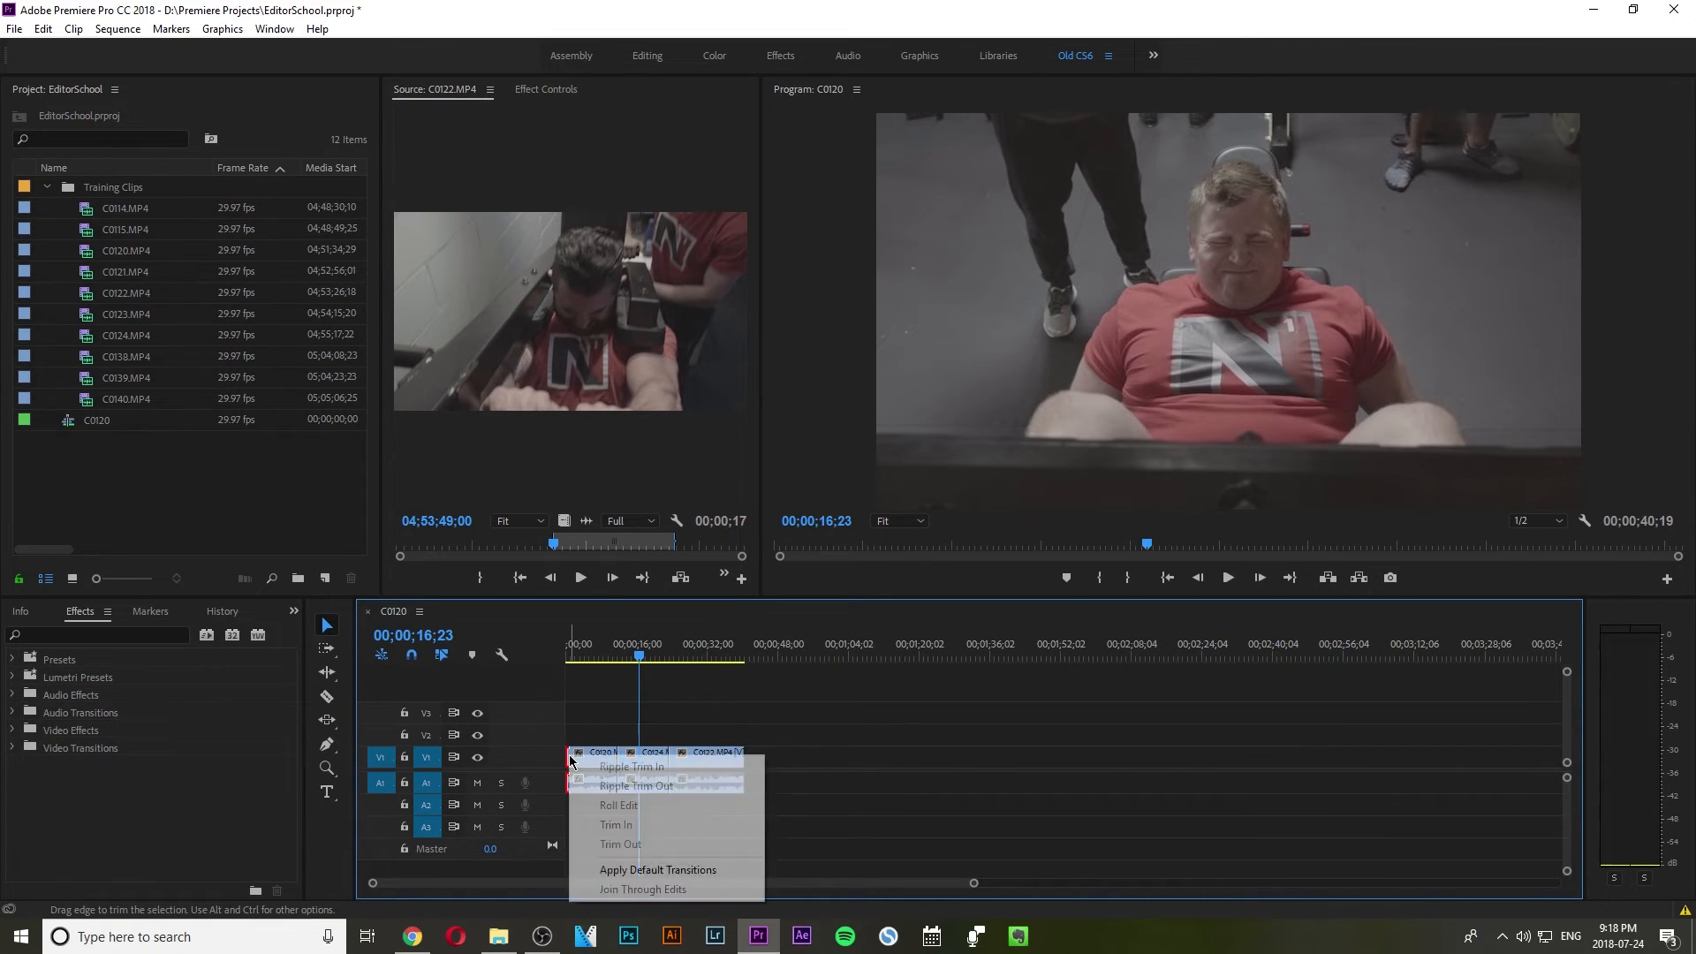
left_click(629, 871)
key("equal")
key("equal")
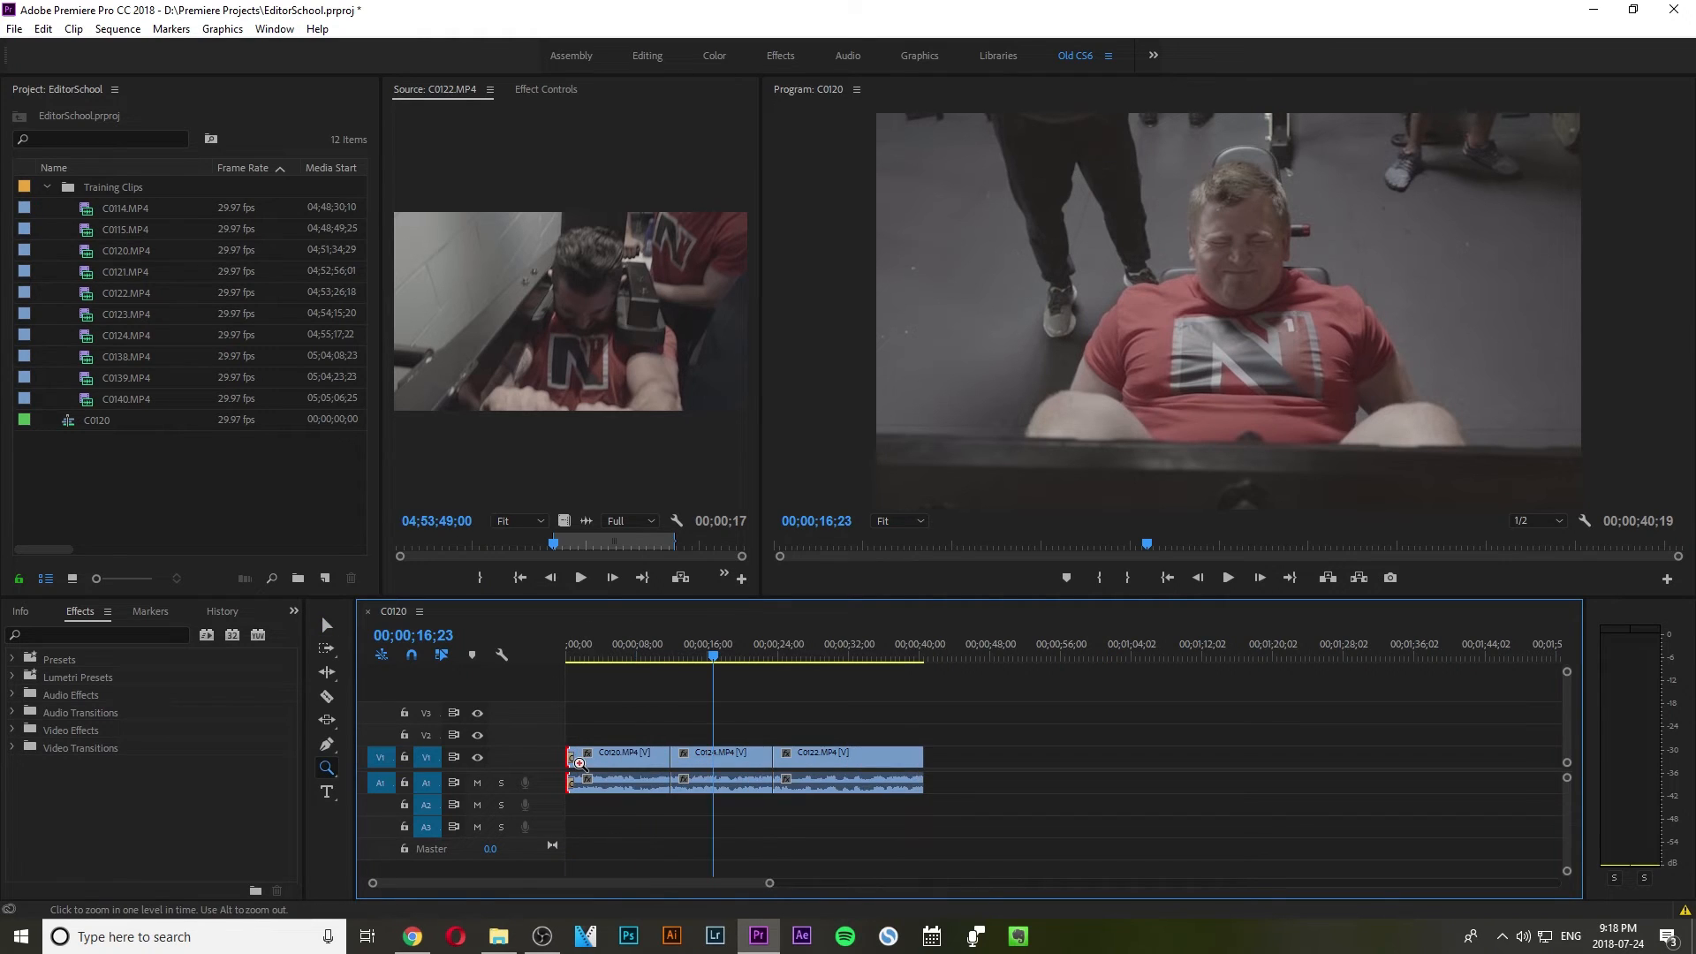
Search the effects for "cross d" and select the Cross Dissolve video transition.
left_click(108, 635)
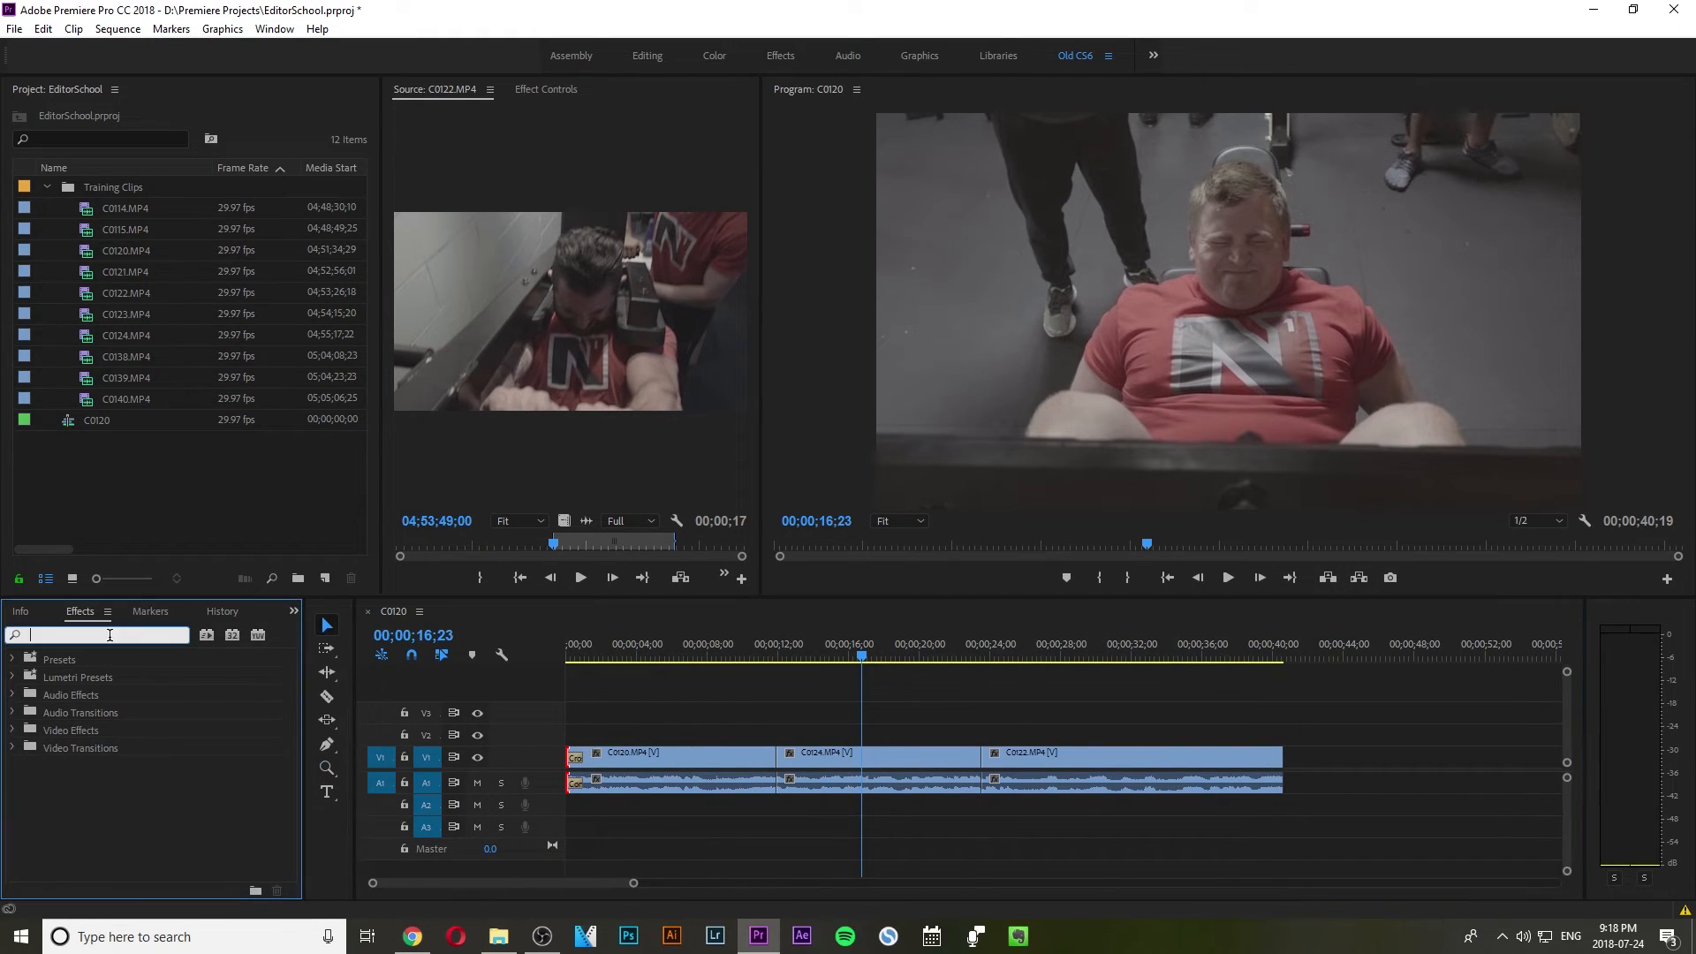
type("fade")
key("BackSpace")
key("BackSpace")
key("BackSpace")
key("BackSpace")
type("cross d")
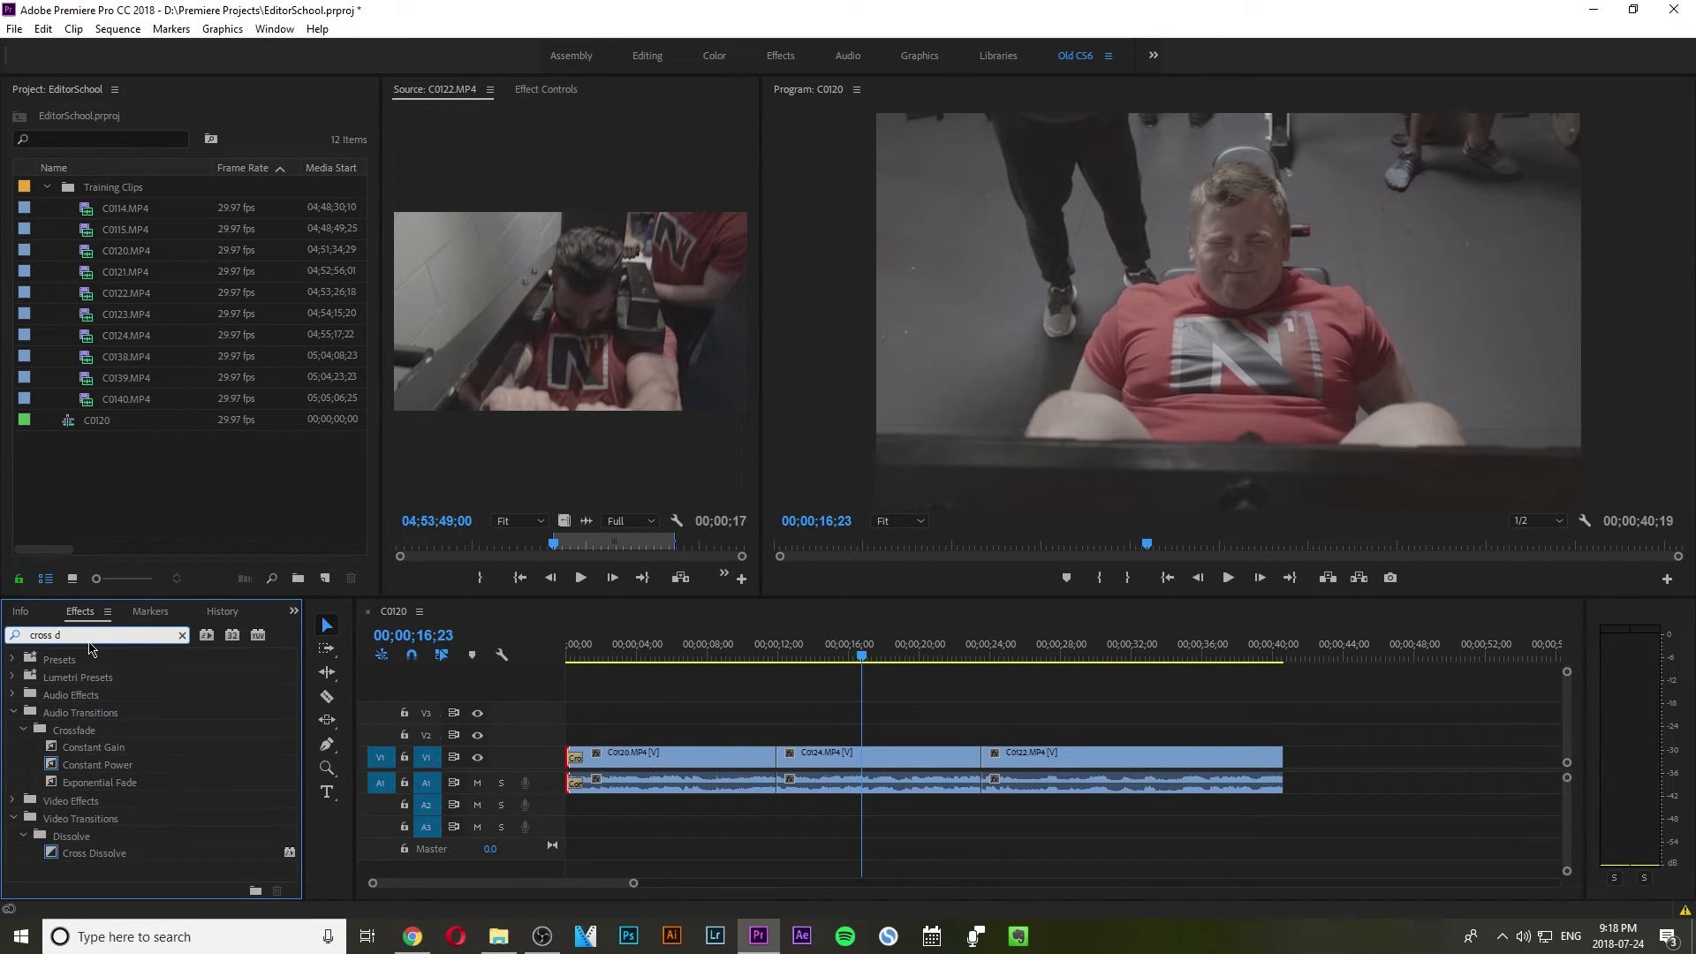
left_click(94, 852)
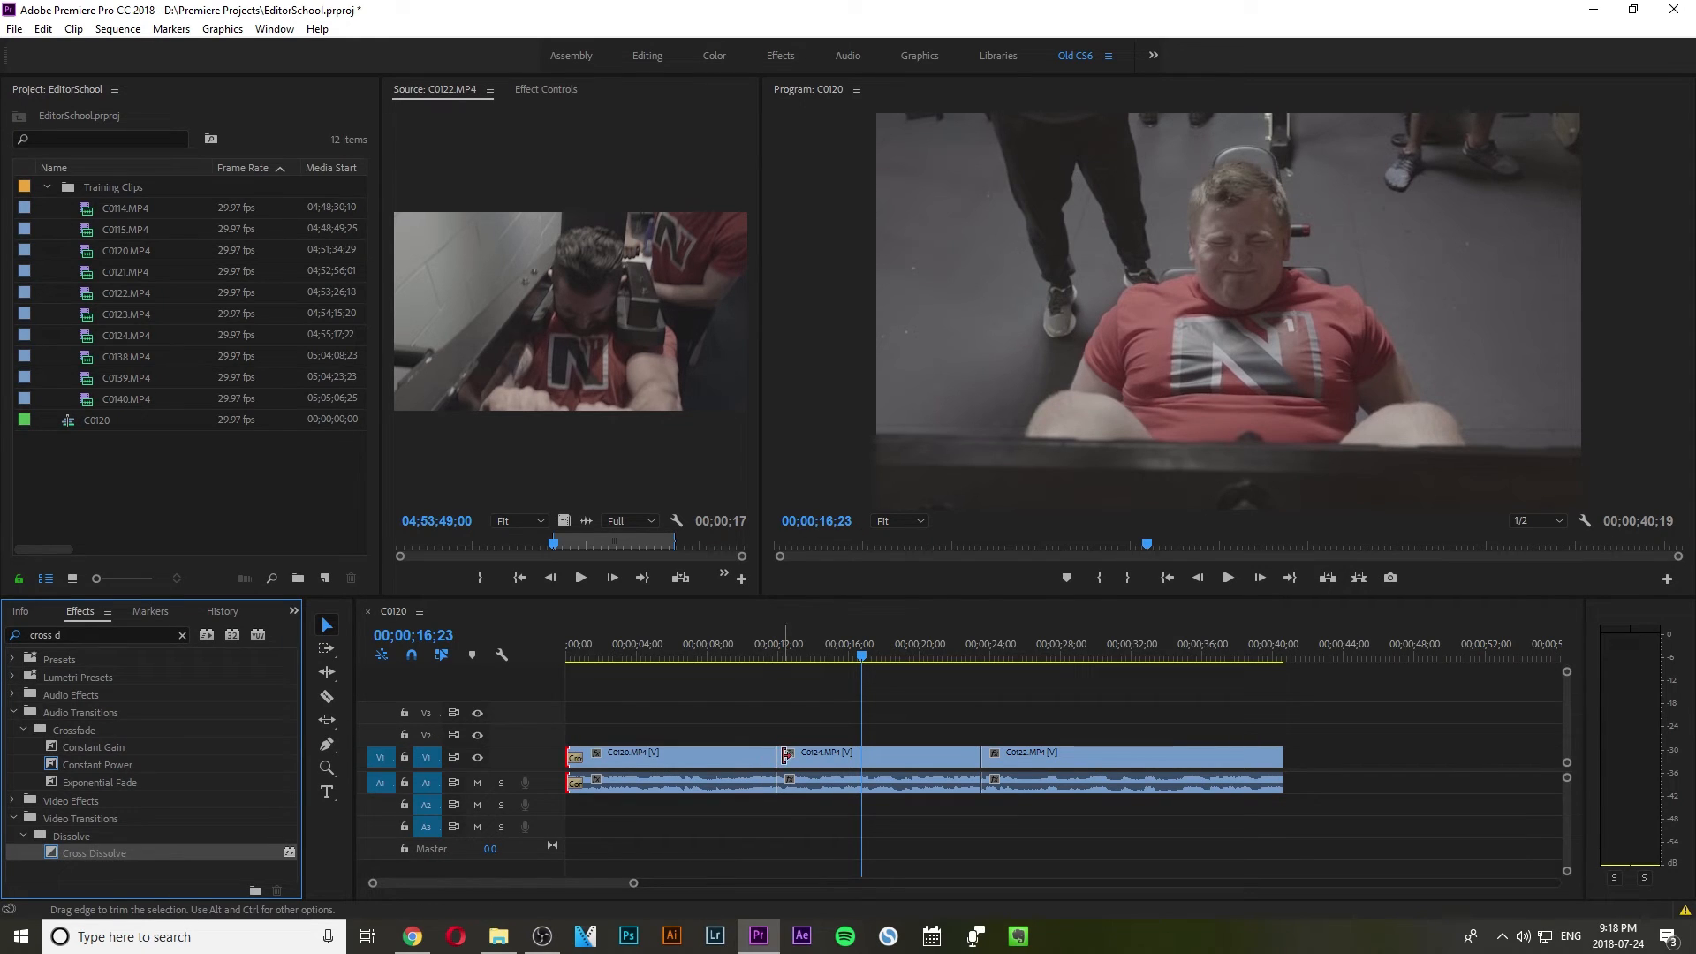
Apply the default transitions to the cut between C0120.MP4 and C0124.MP4, and play it back from 00;00;11;09.
right_click(783, 756)
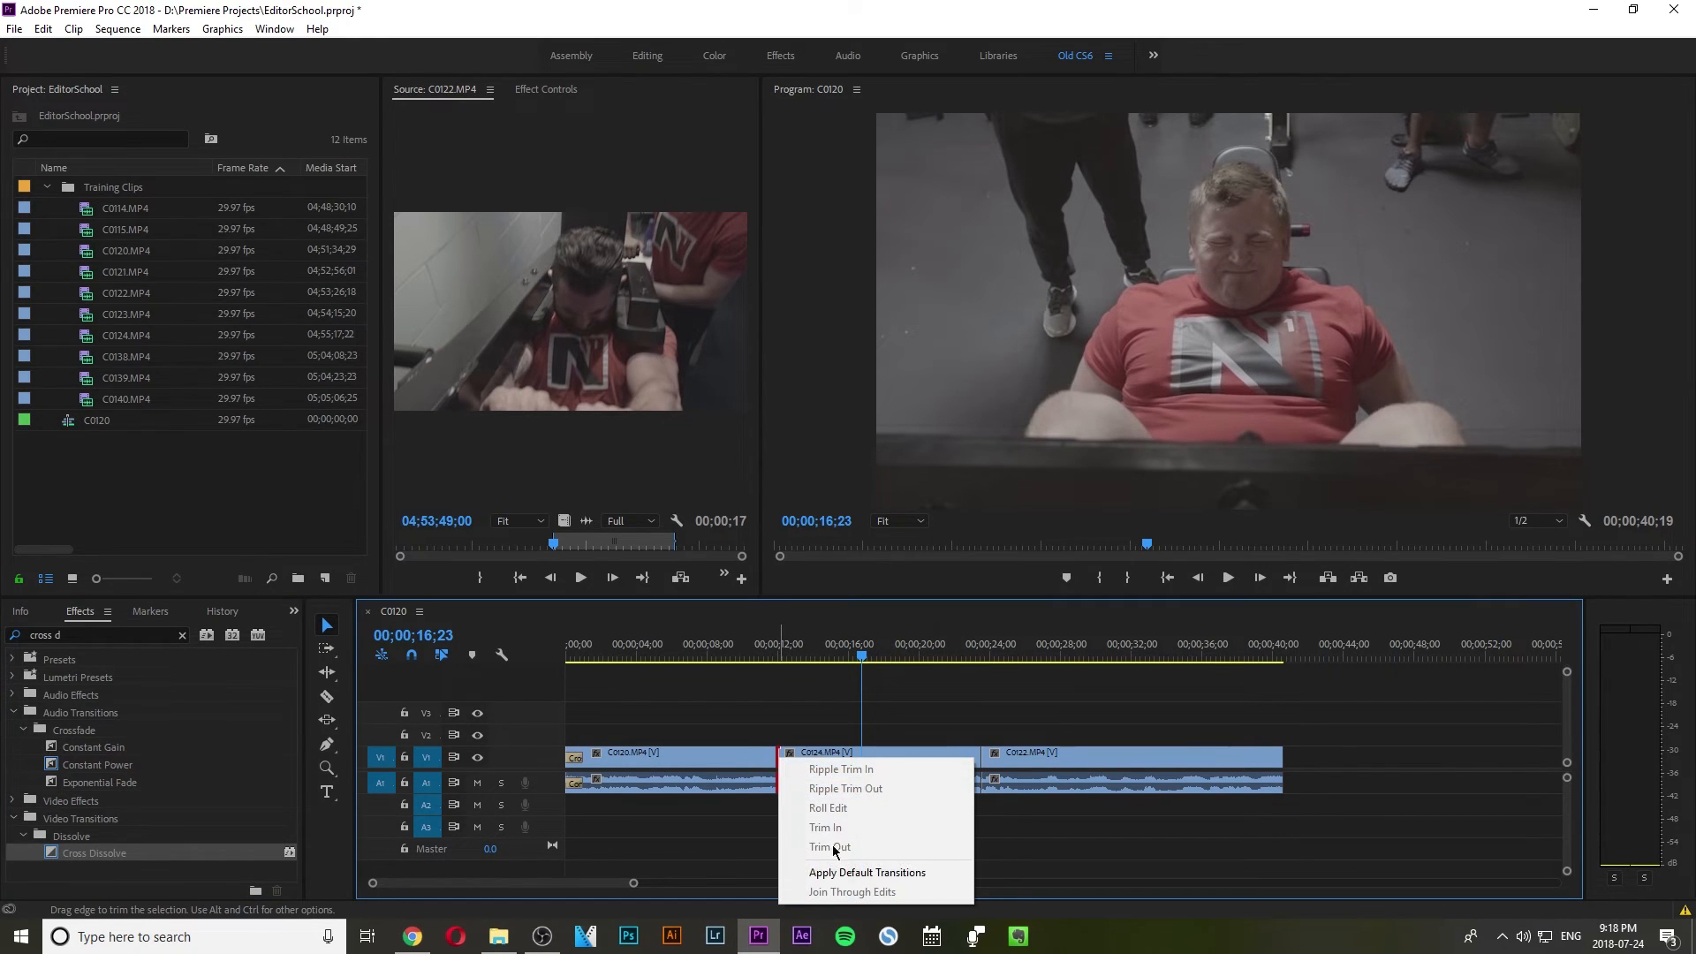
left_click(803, 866)
left_click(771, 655)
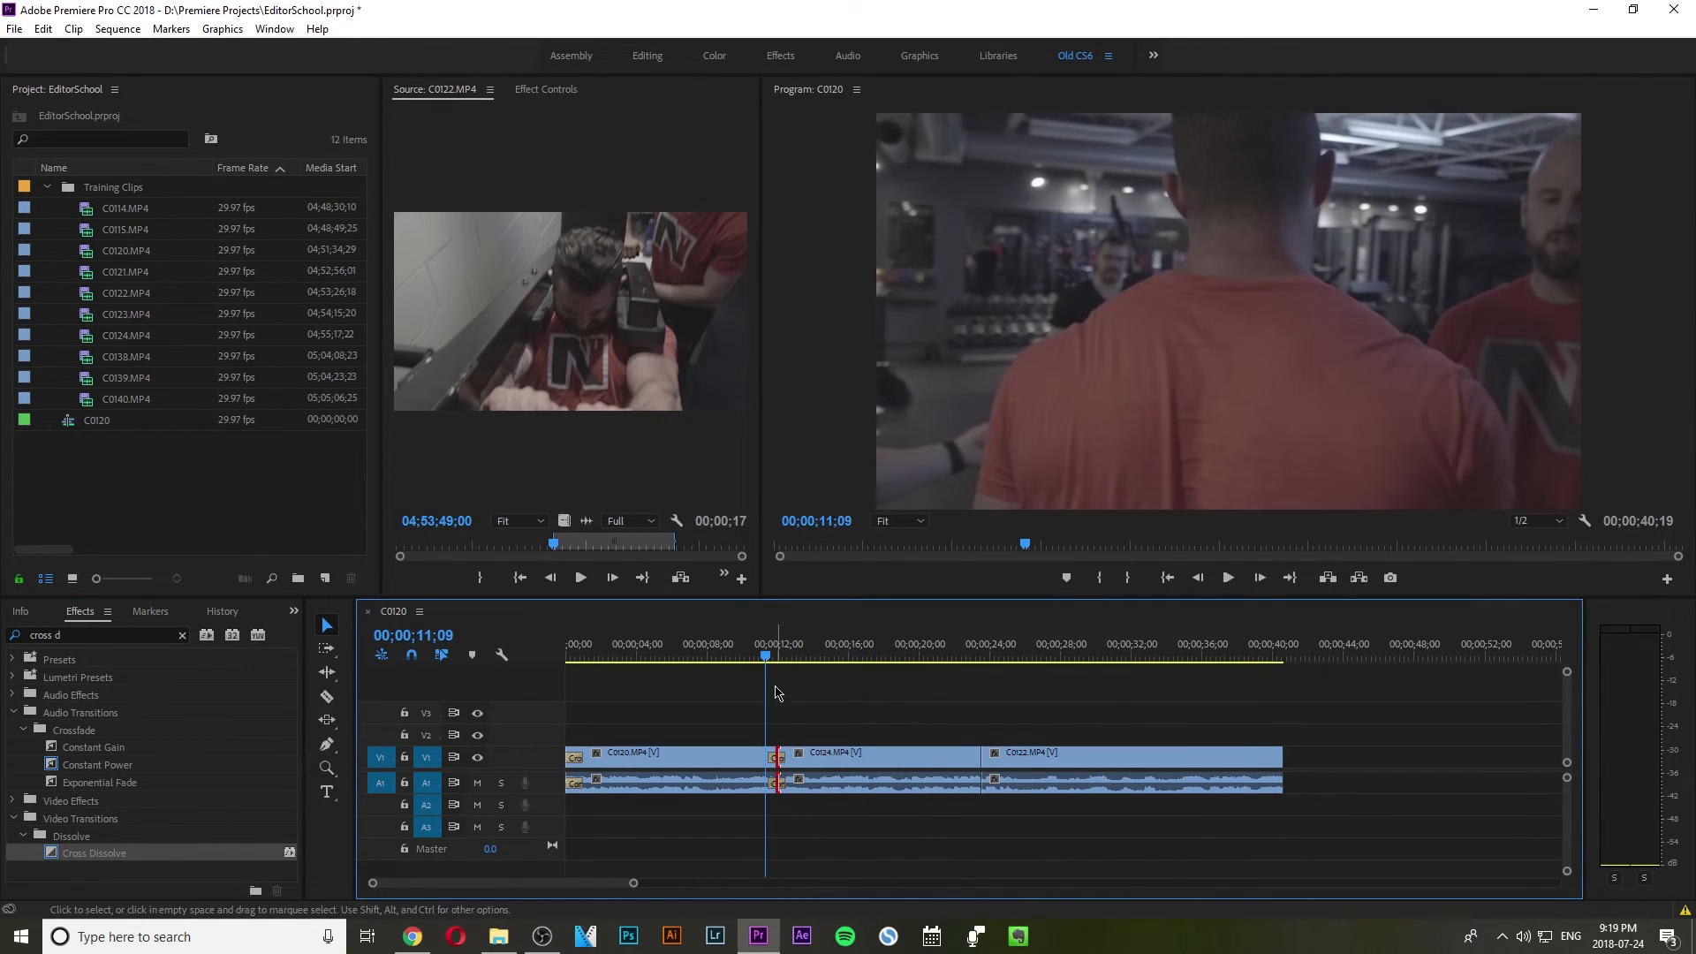
key("space")
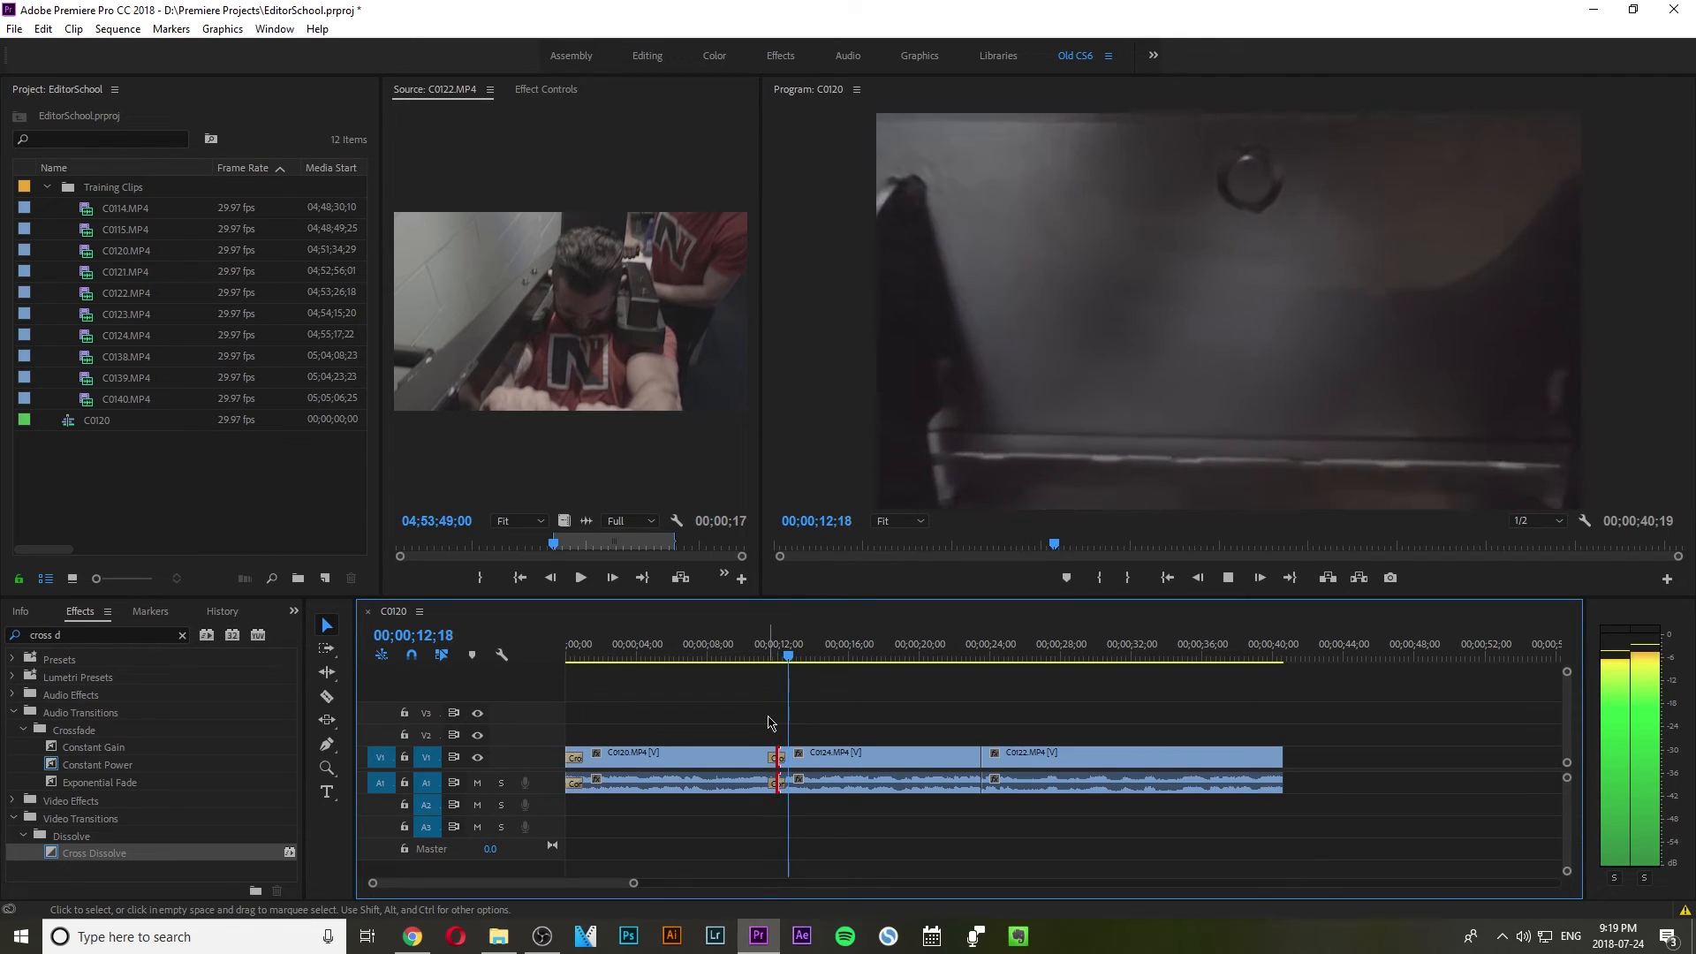
key("space")
Place Cross Dissolve on the cut between C0120 and C0124, and apply default transitions to the C0124–C0122 cut and the end of C0122.
left_click_drag(94, 852, 780, 760)
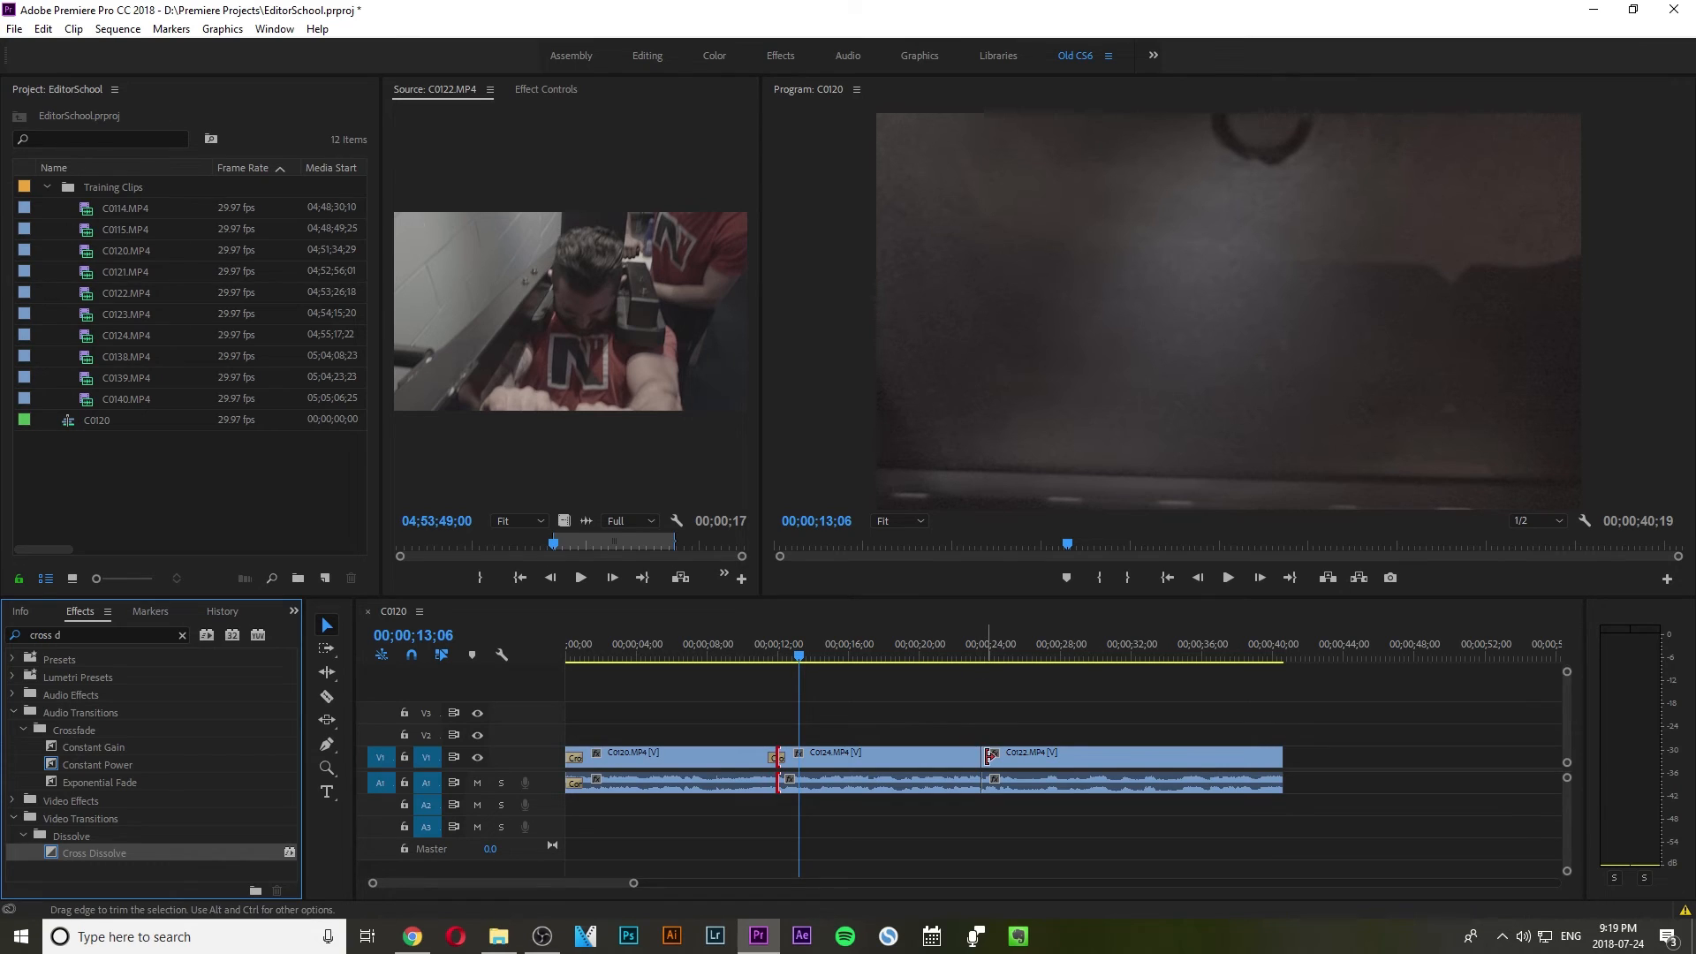
right_click(988, 755)
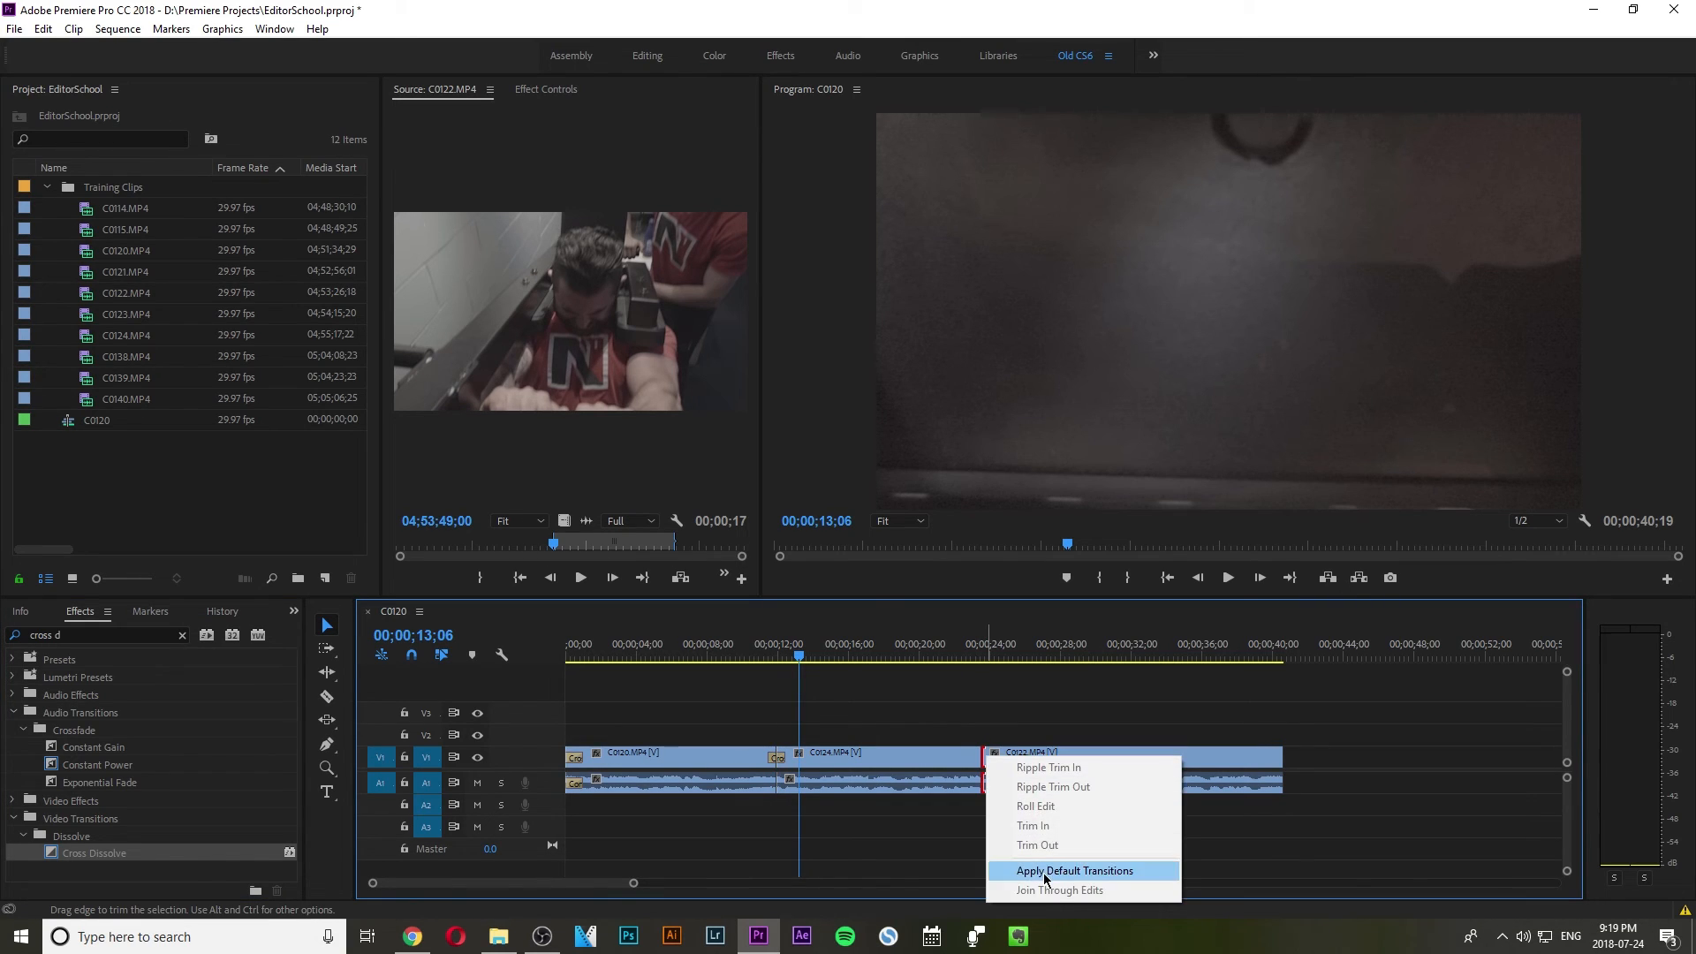
left_click(1002, 867)
right_click(1275, 753)
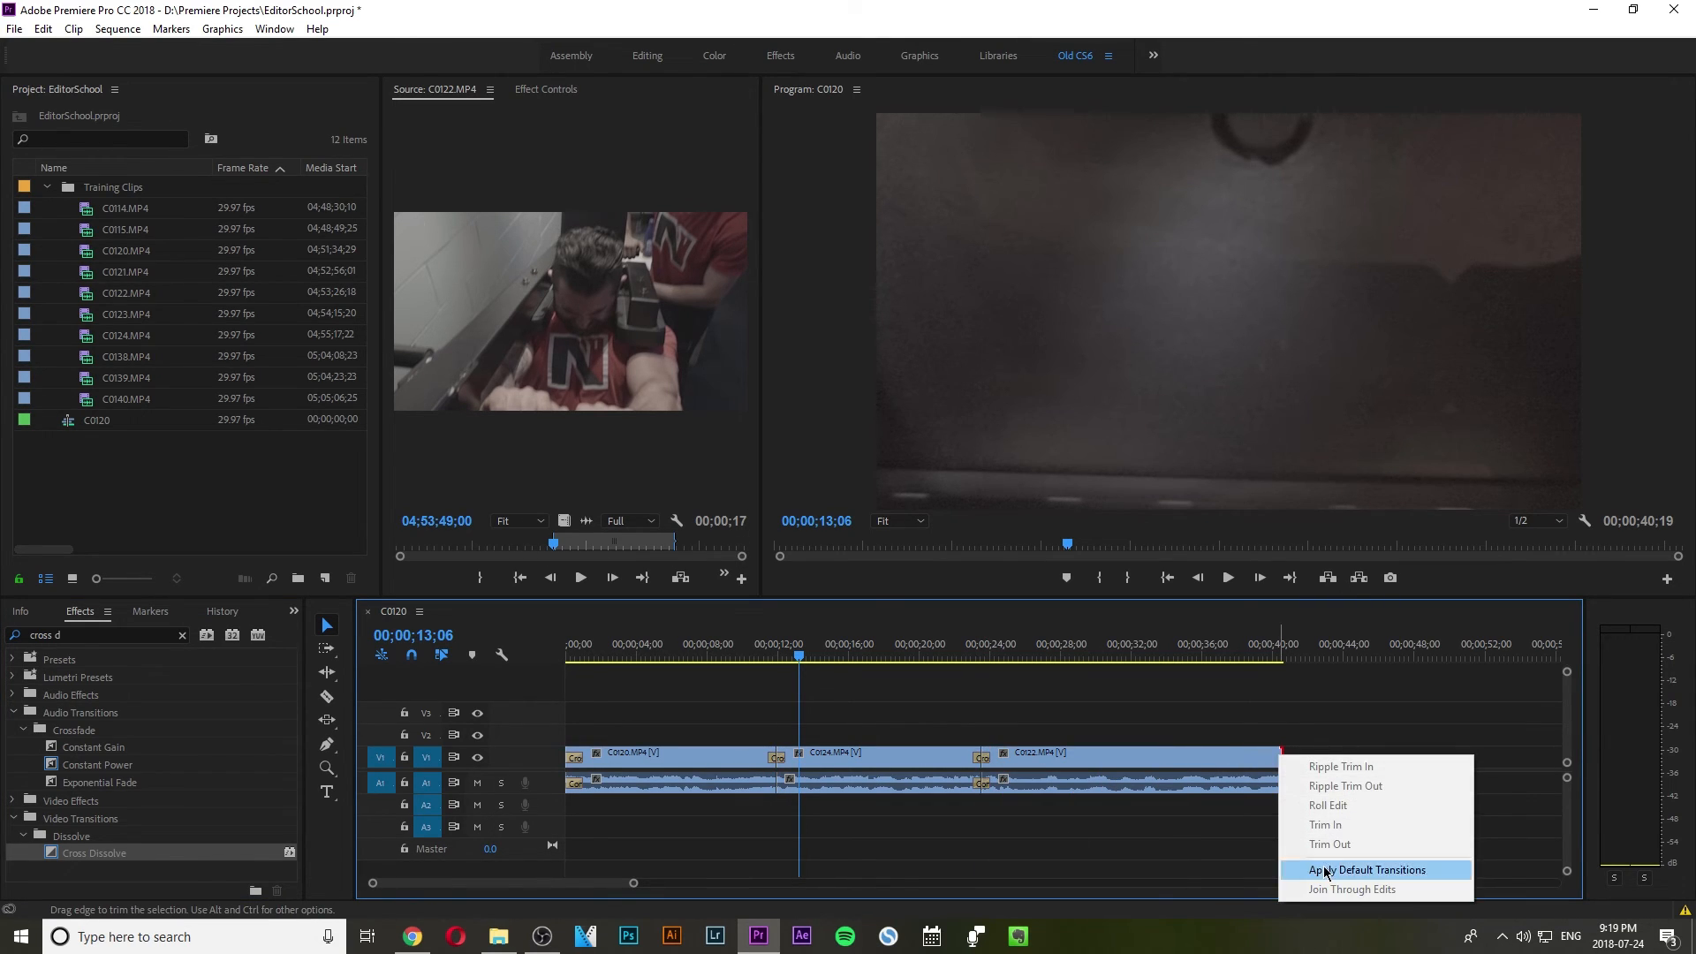
left_click(1310, 862)
Play back the sequence from its start, around both clip cuts and near its end to review each transition.
key("Home")
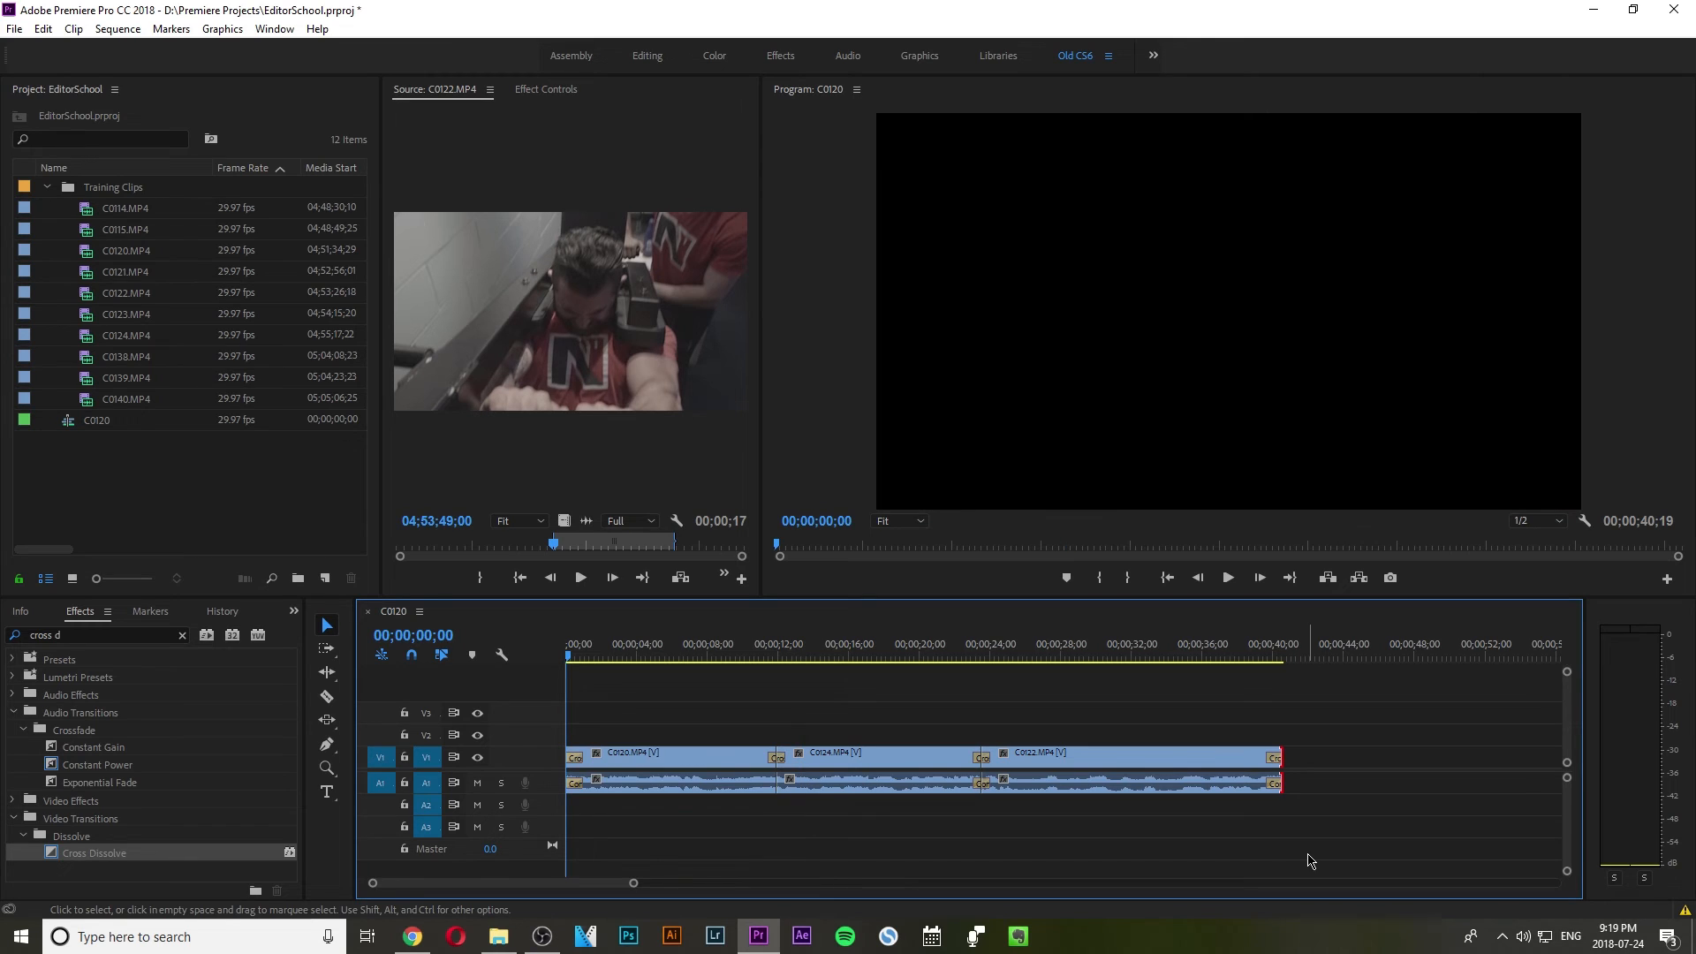
key("space")
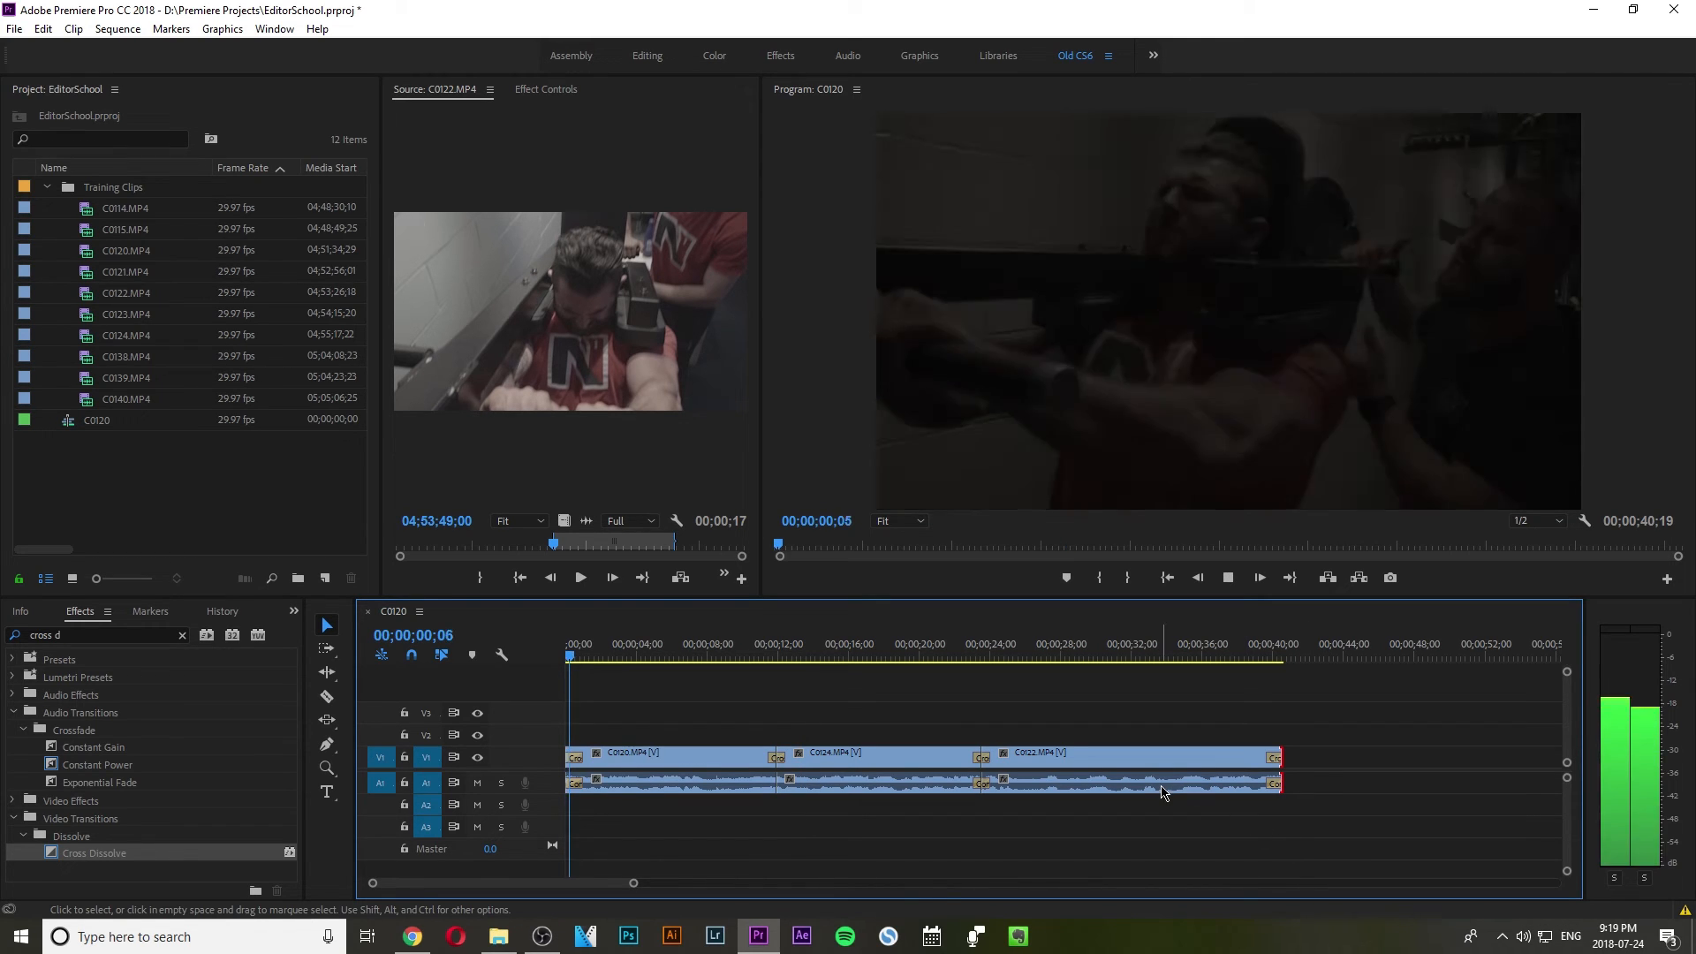
key("space")
left_click(765, 654)
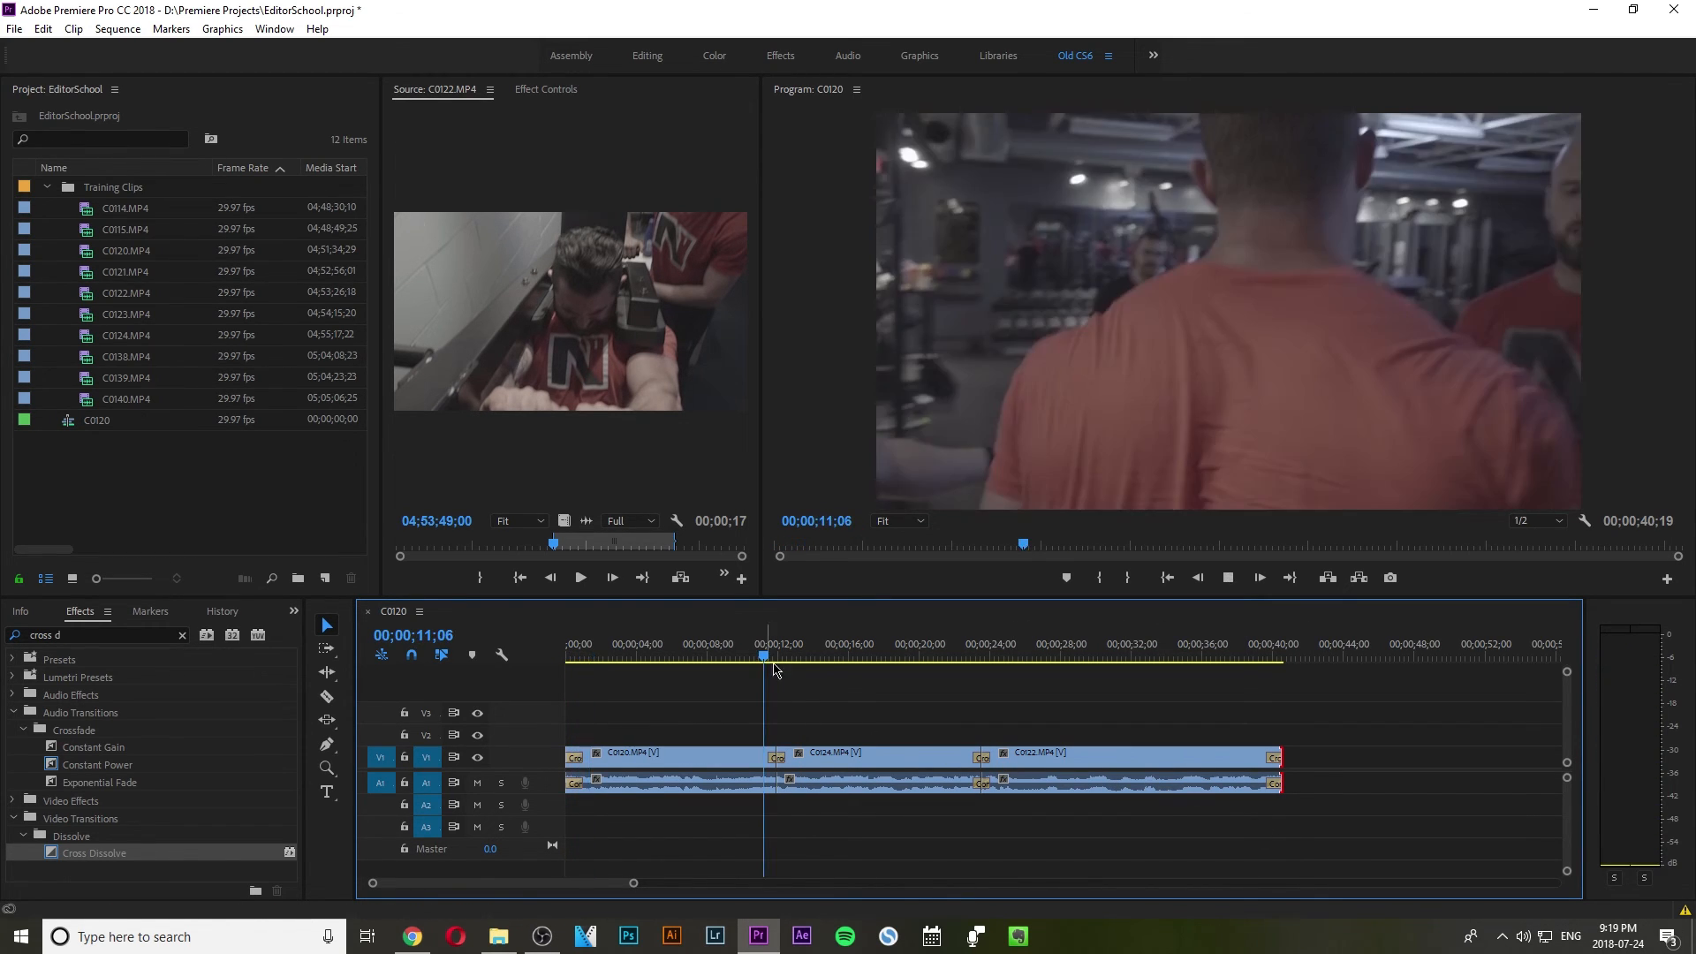
key("space")
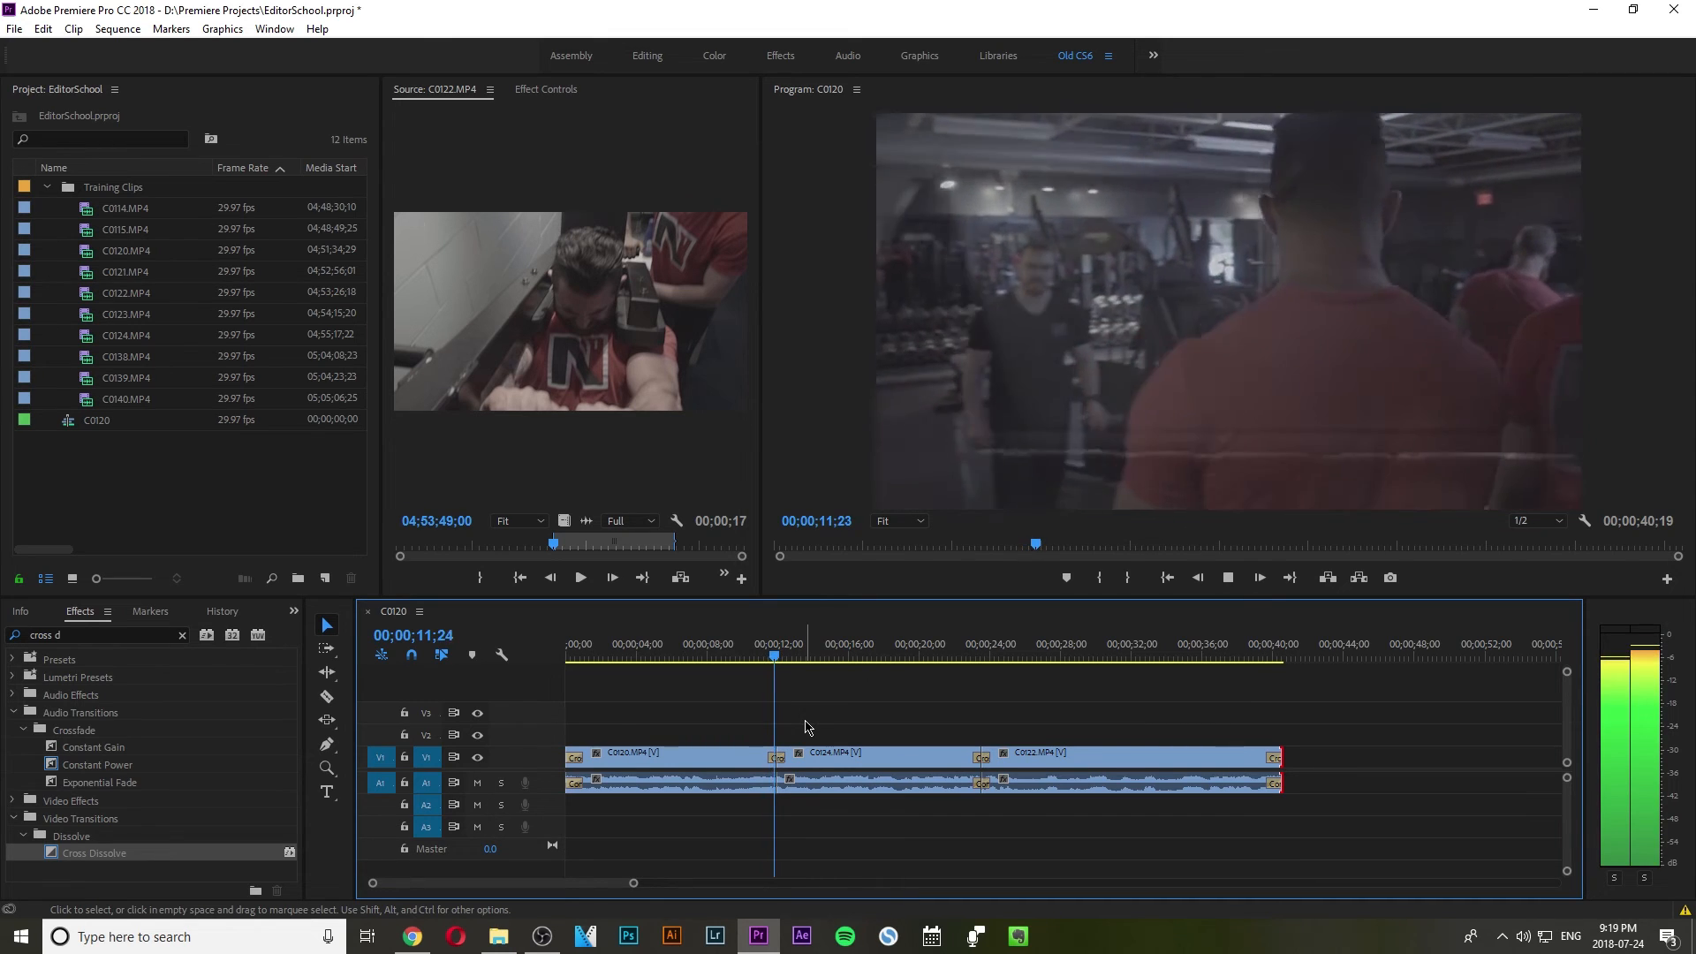
left_click(970, 653)
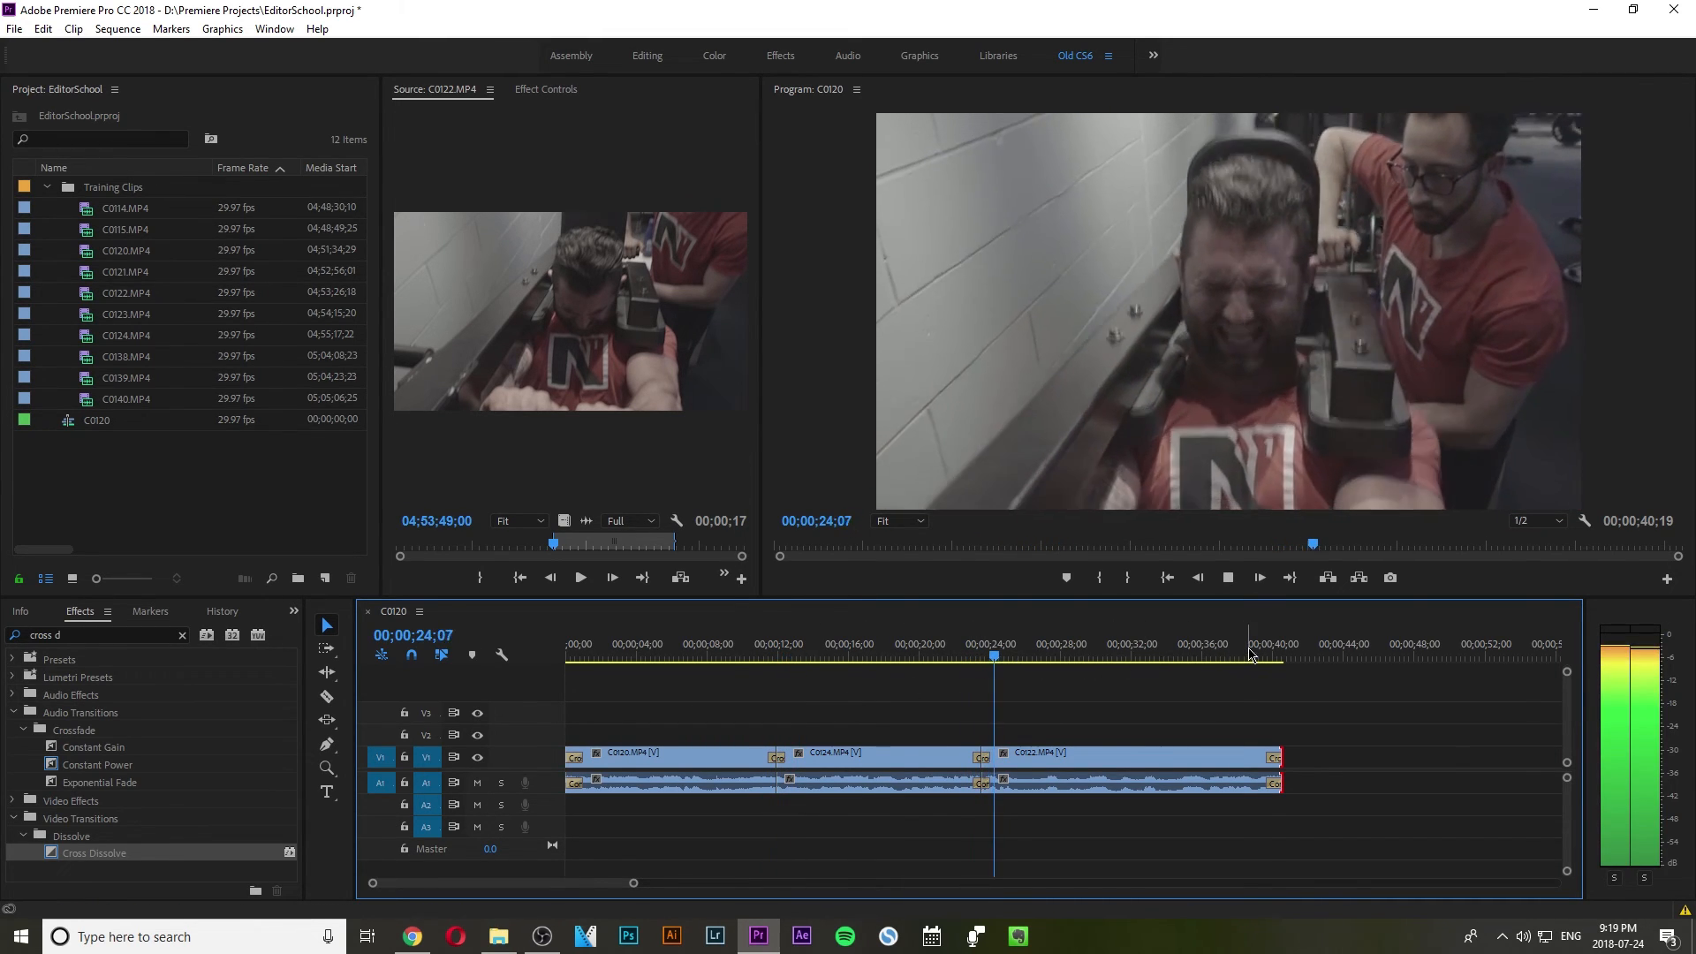
left_click(1253, 655)
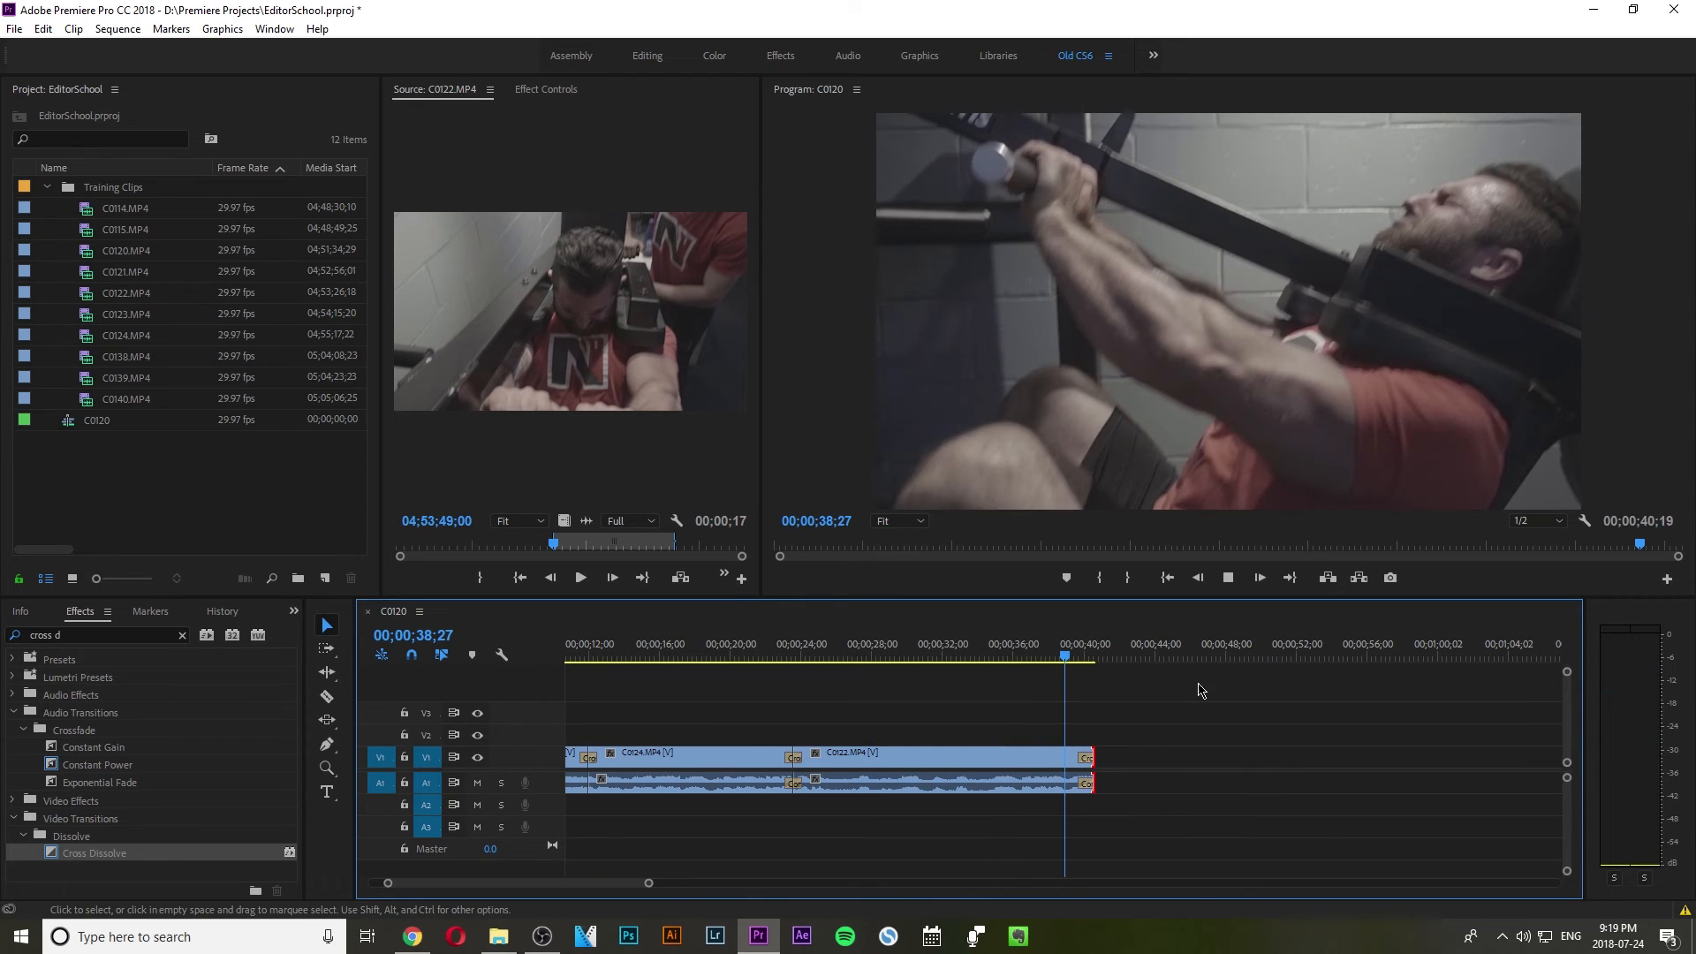